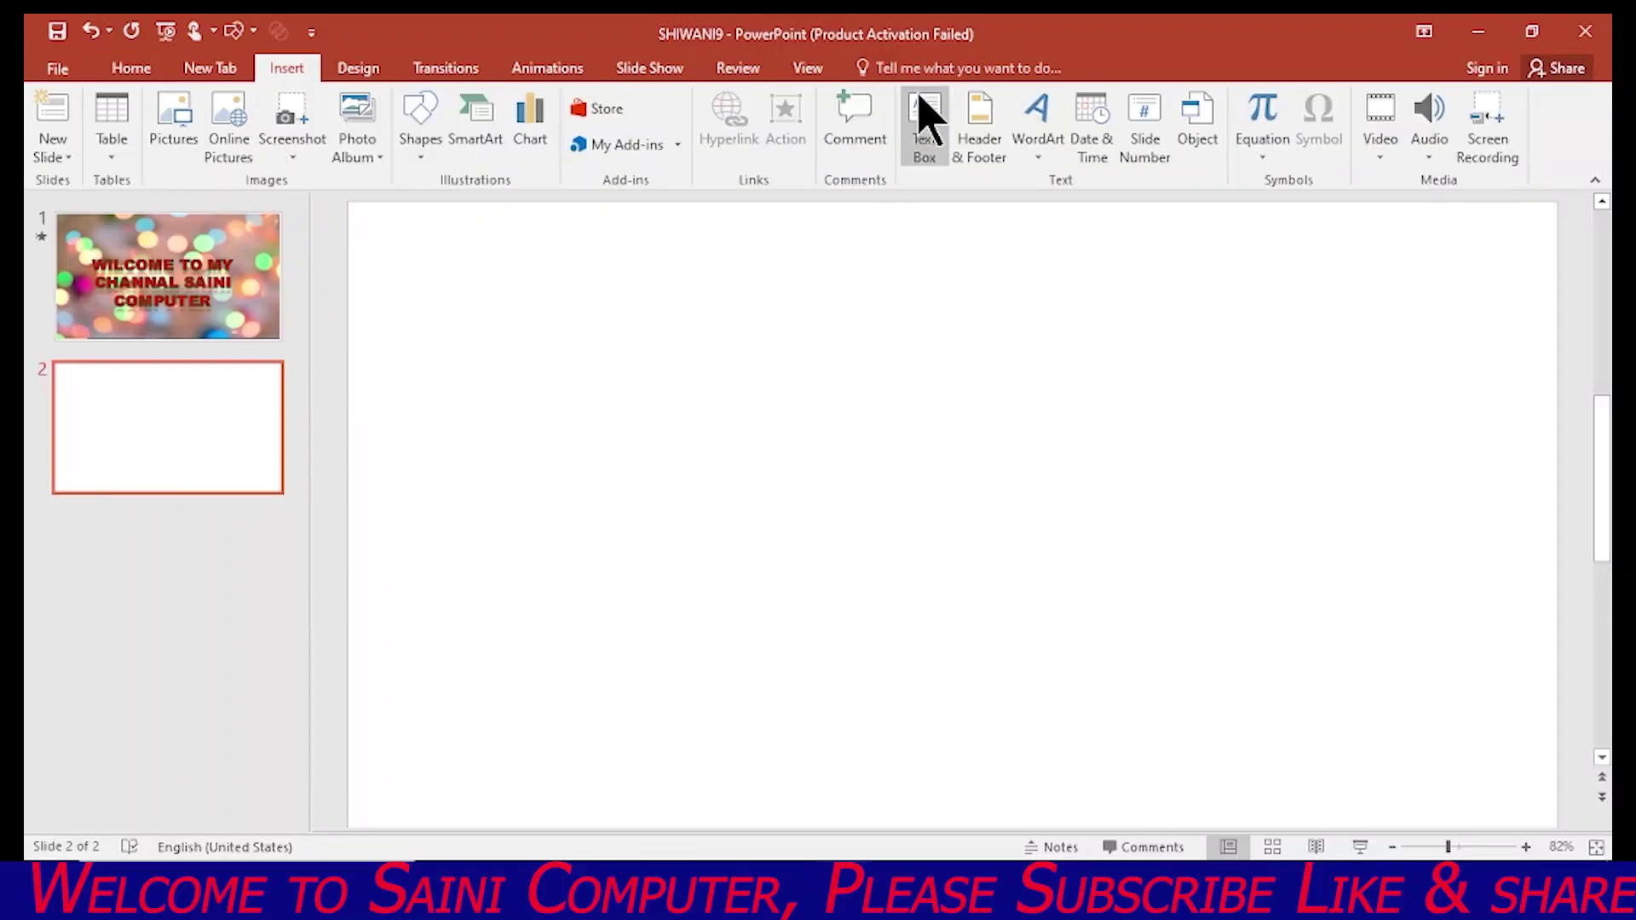
- Leave the slideshow preview and start a text box on blank slide 2
click(924, 127)
- Draw a wide Arial Black text box reading 'WELCOM TO MY CHANNAL SAINI COMPUTER' on slide 2
click(516, 450)
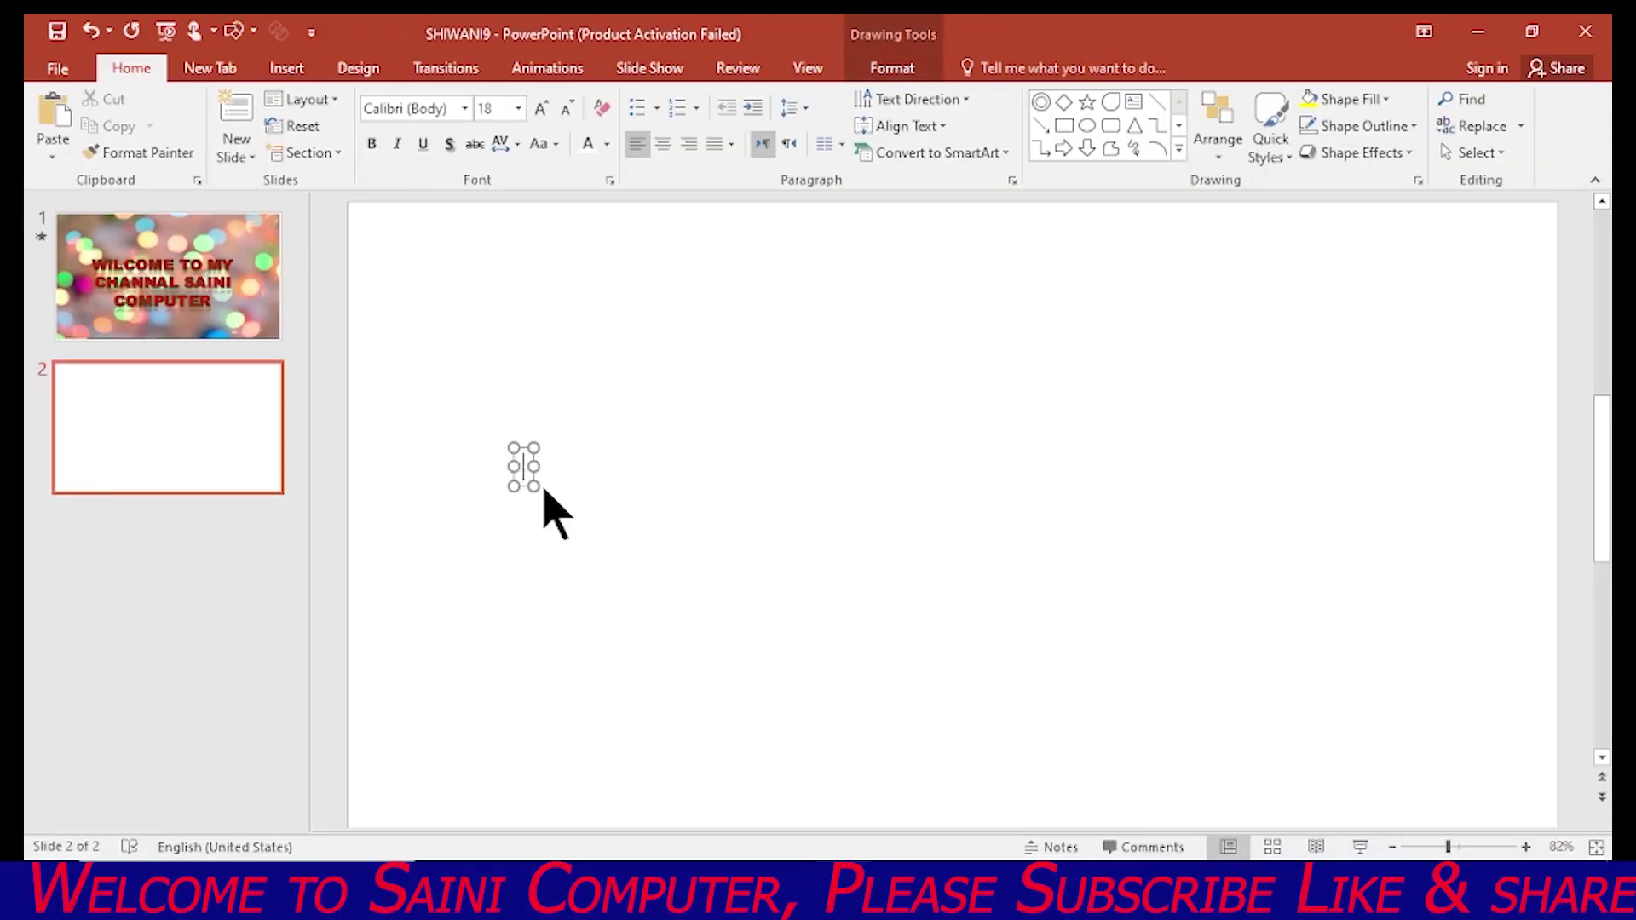
drag(537, 486, 1318, 690)
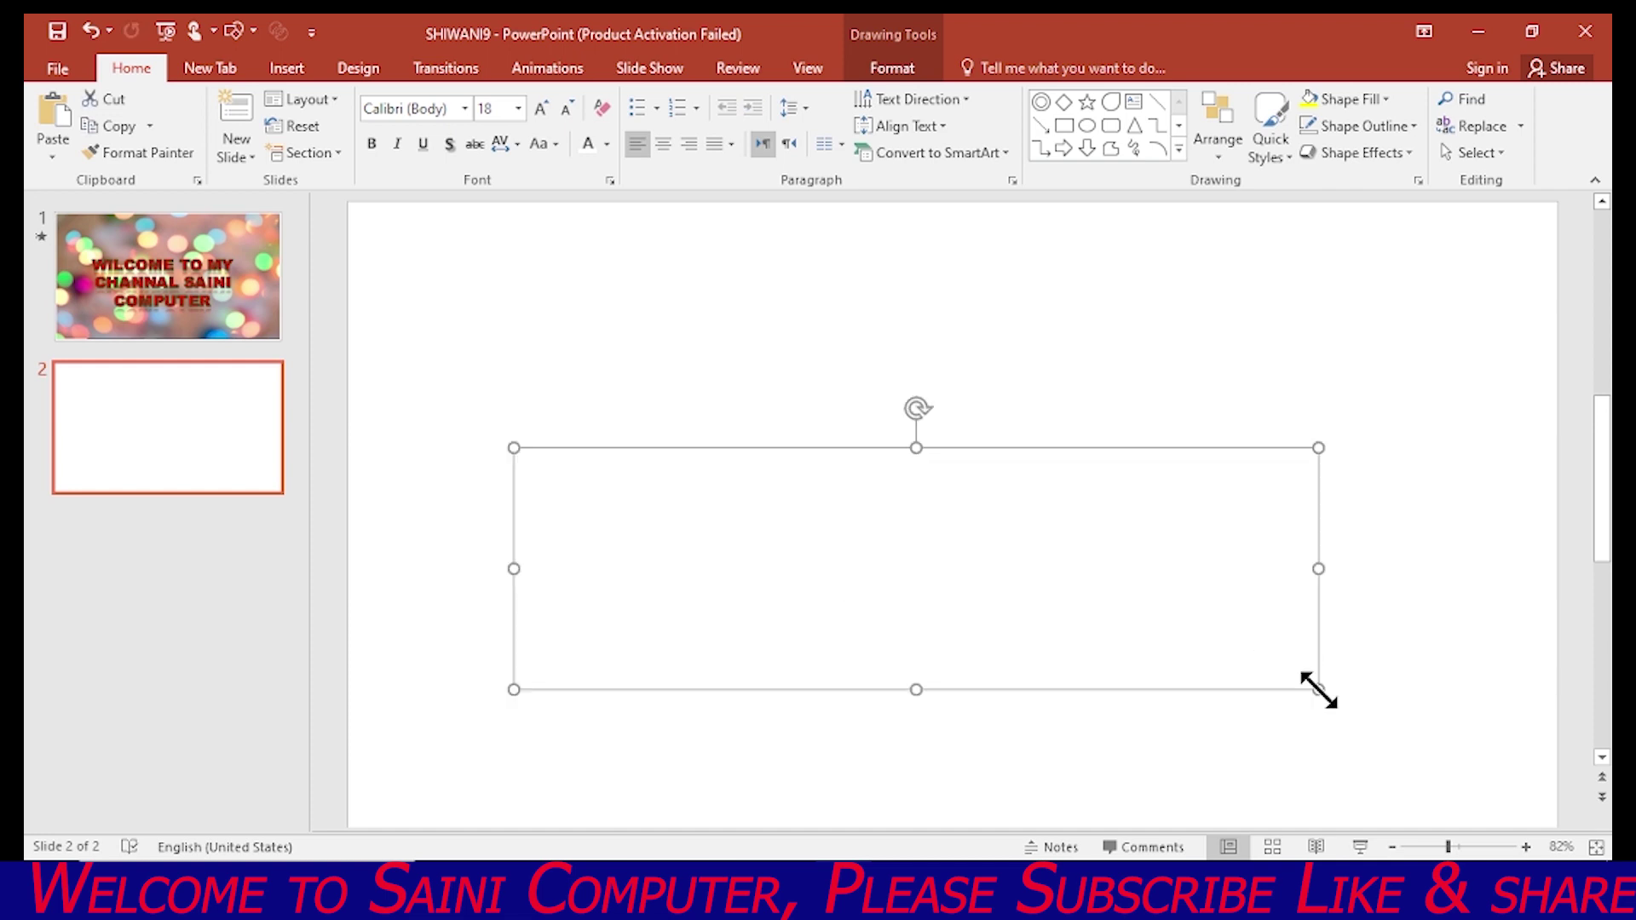
click(464, 108)
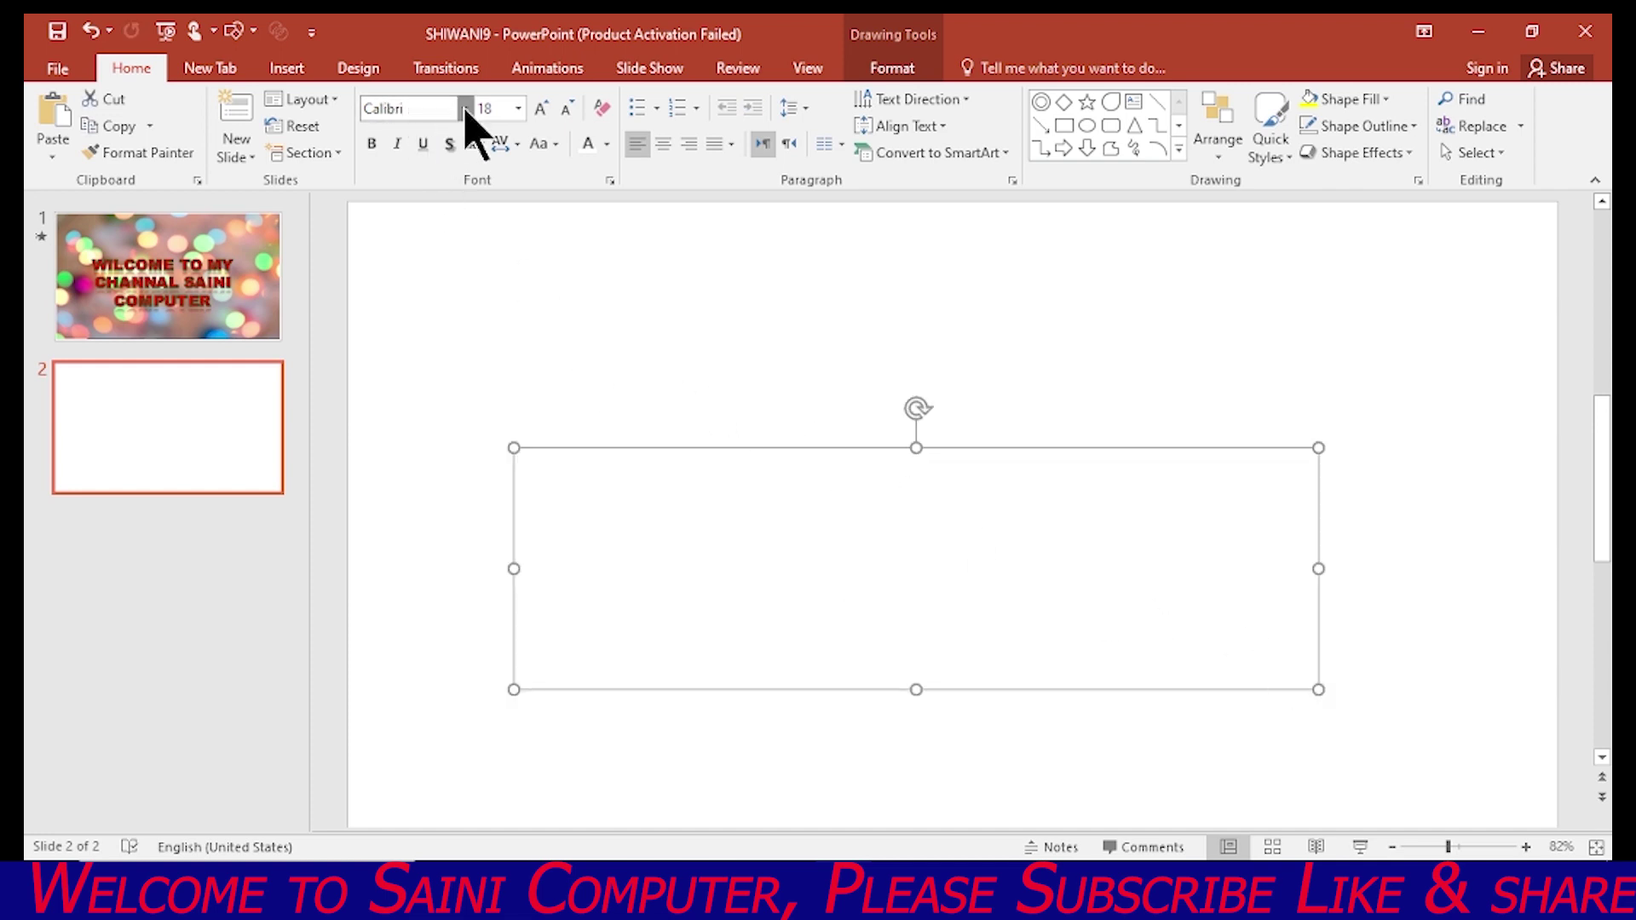
click(442, 526)
text(WELCOM TO MY CHANNAL SAINI COMPUTER)
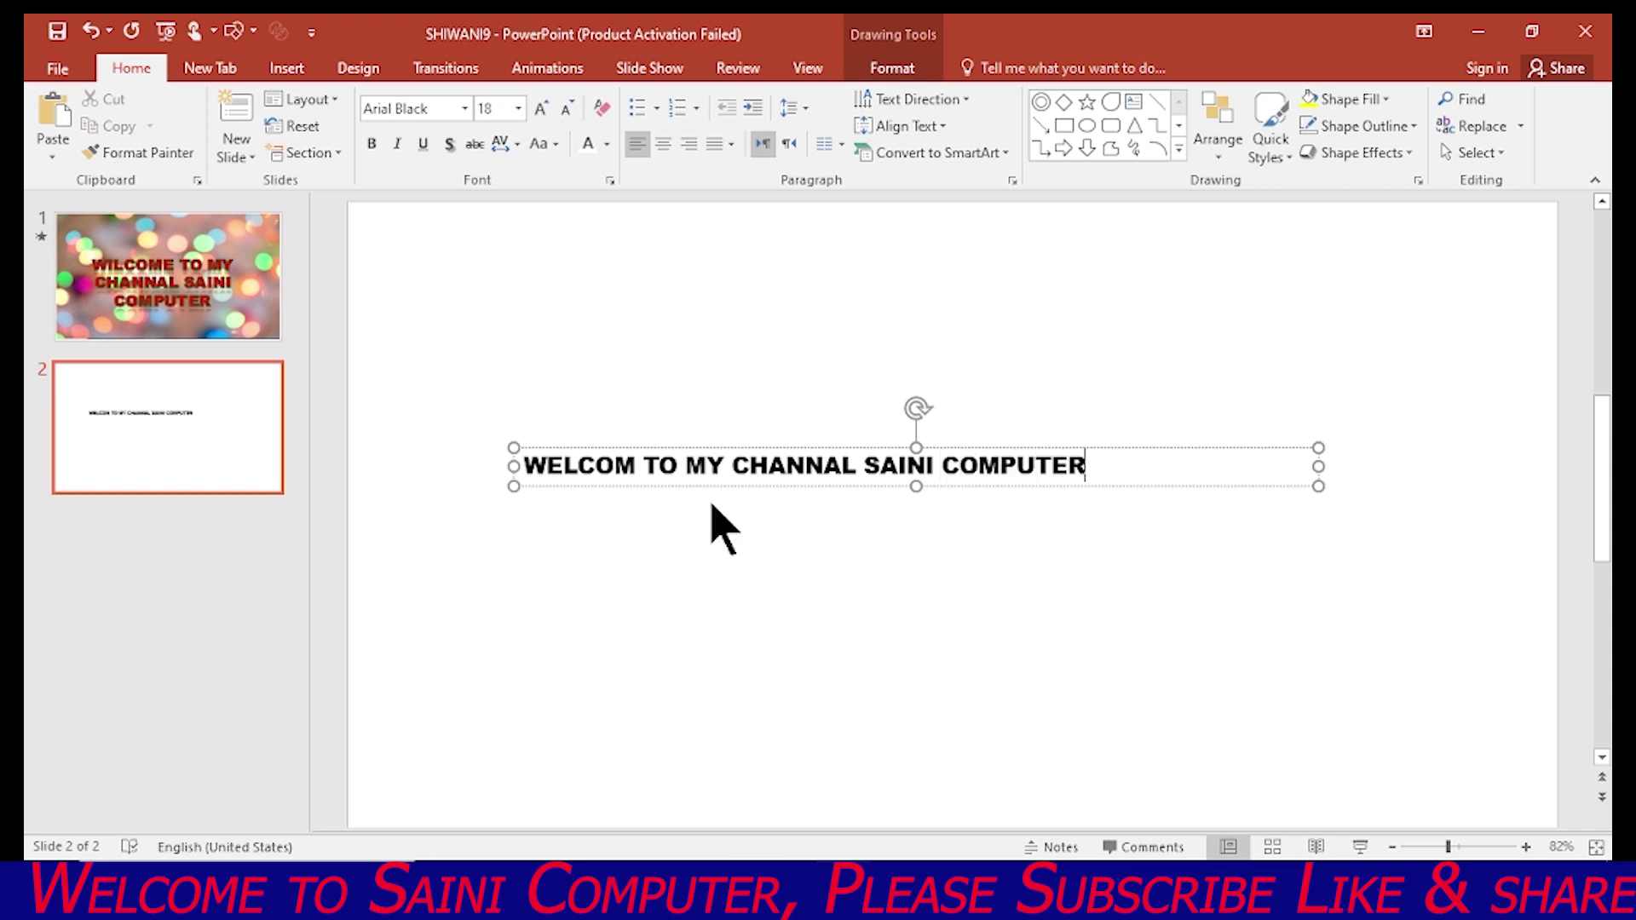
drag(1319, 486, 1475, 725)
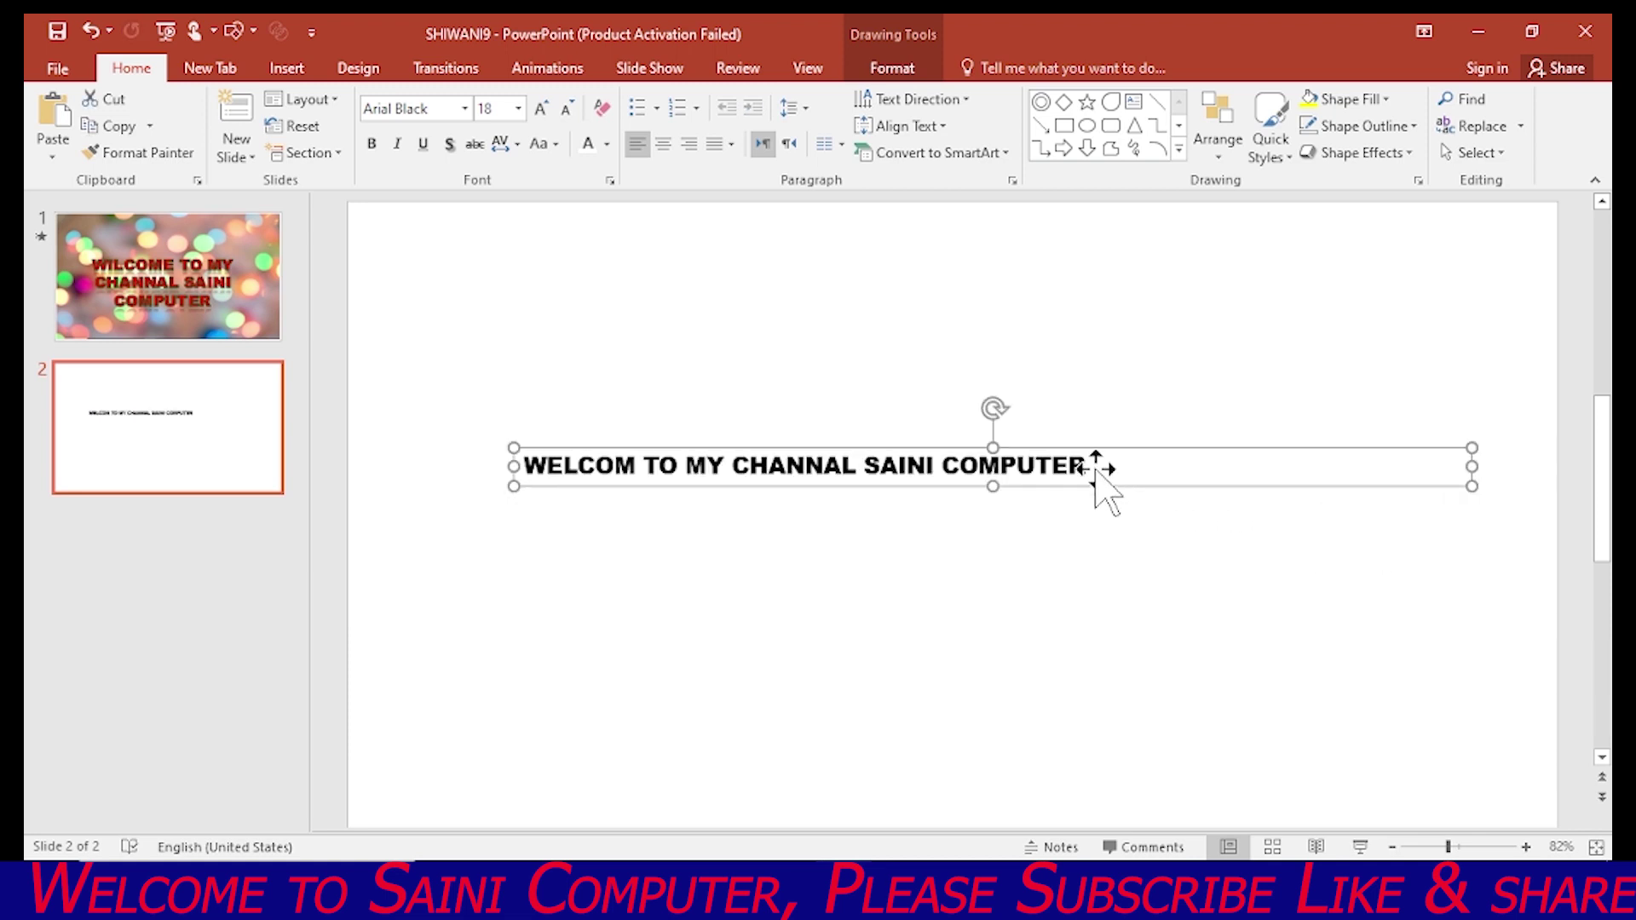
- Centre the title text and increase its font size to 80 pt, spanning three lines
drag(1082, 464, 545, 490)
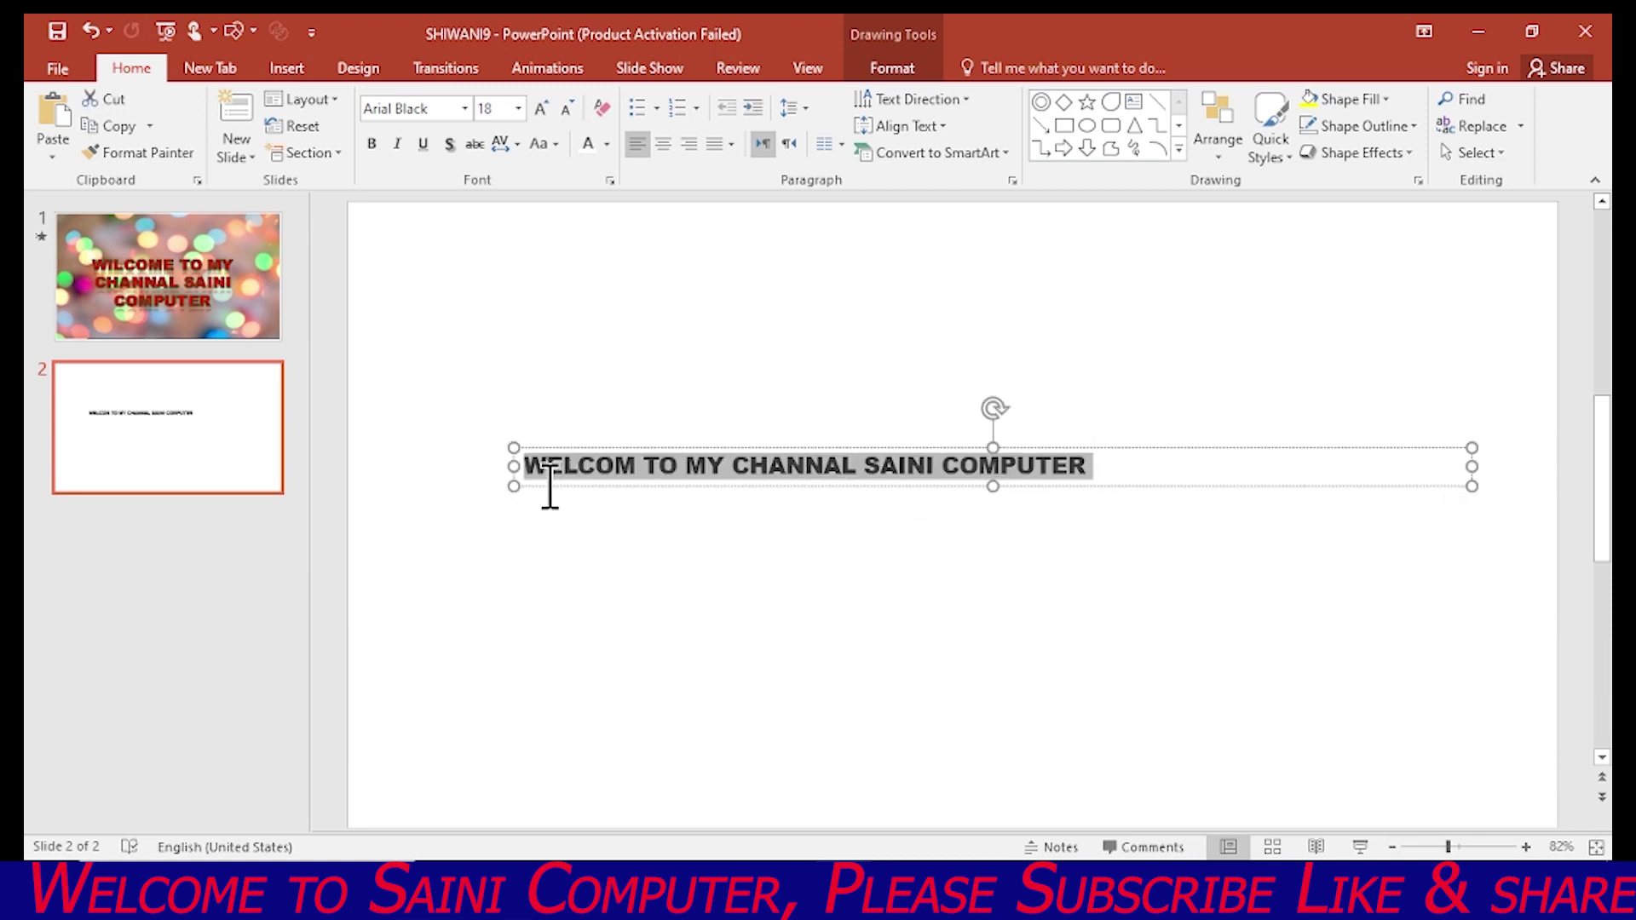
click(662, 143)
click(541, 108)
click(540, 108)
click(541, 108)
click(540, 108)
click(541, 108)
click(540, 108)
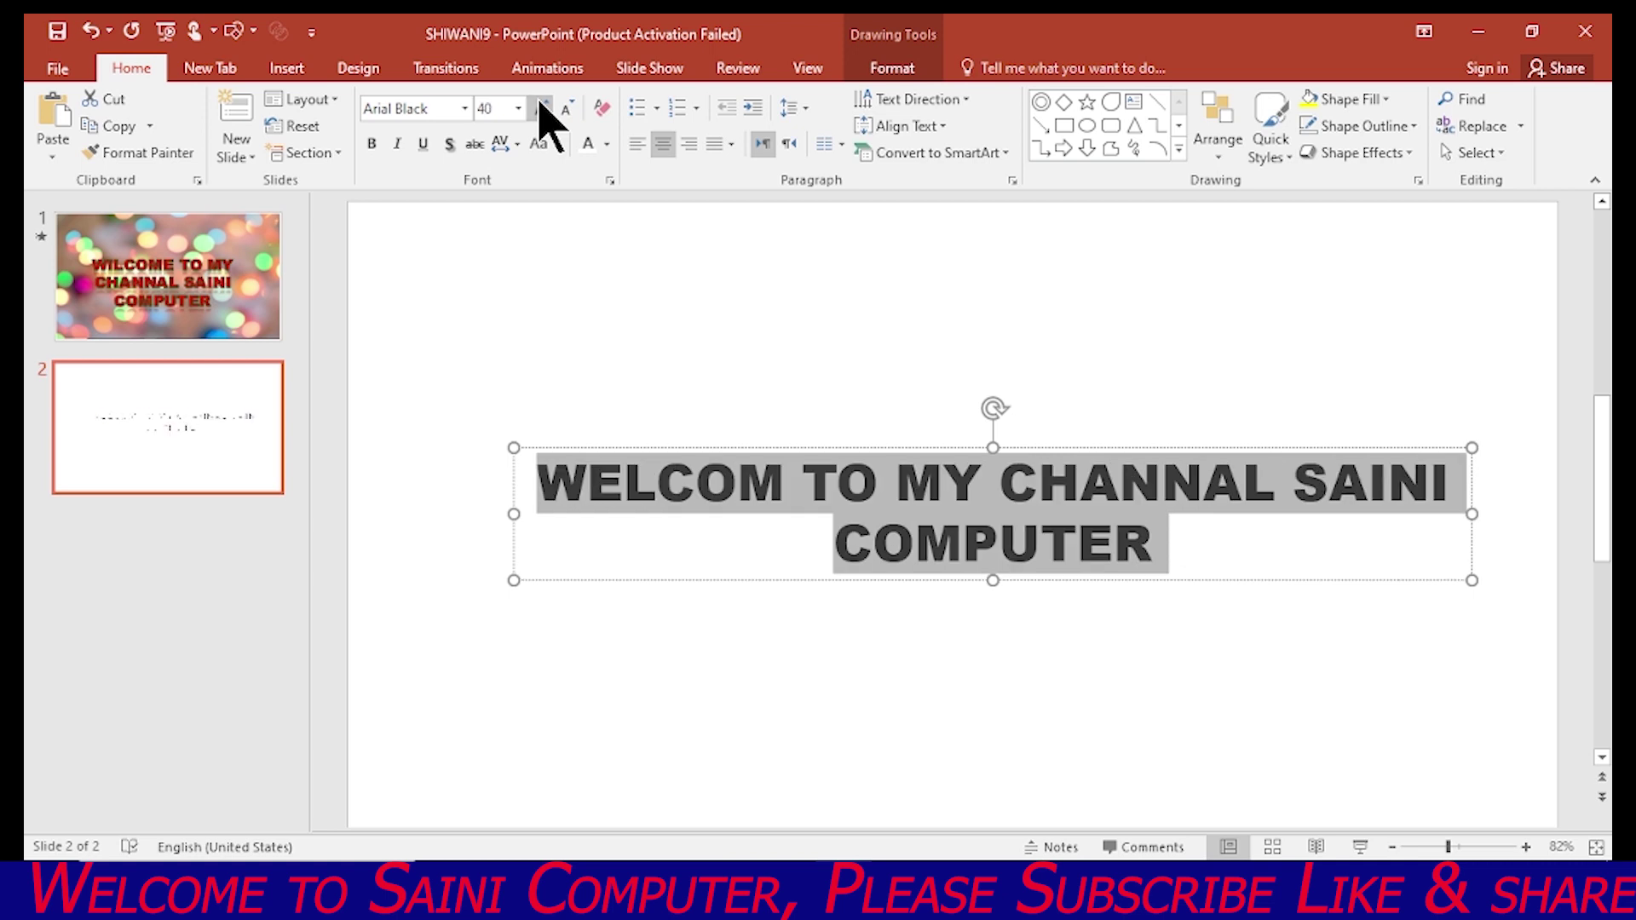
click(541, 108)
click(541, 108)
click(540, 109)
click(540, 108)
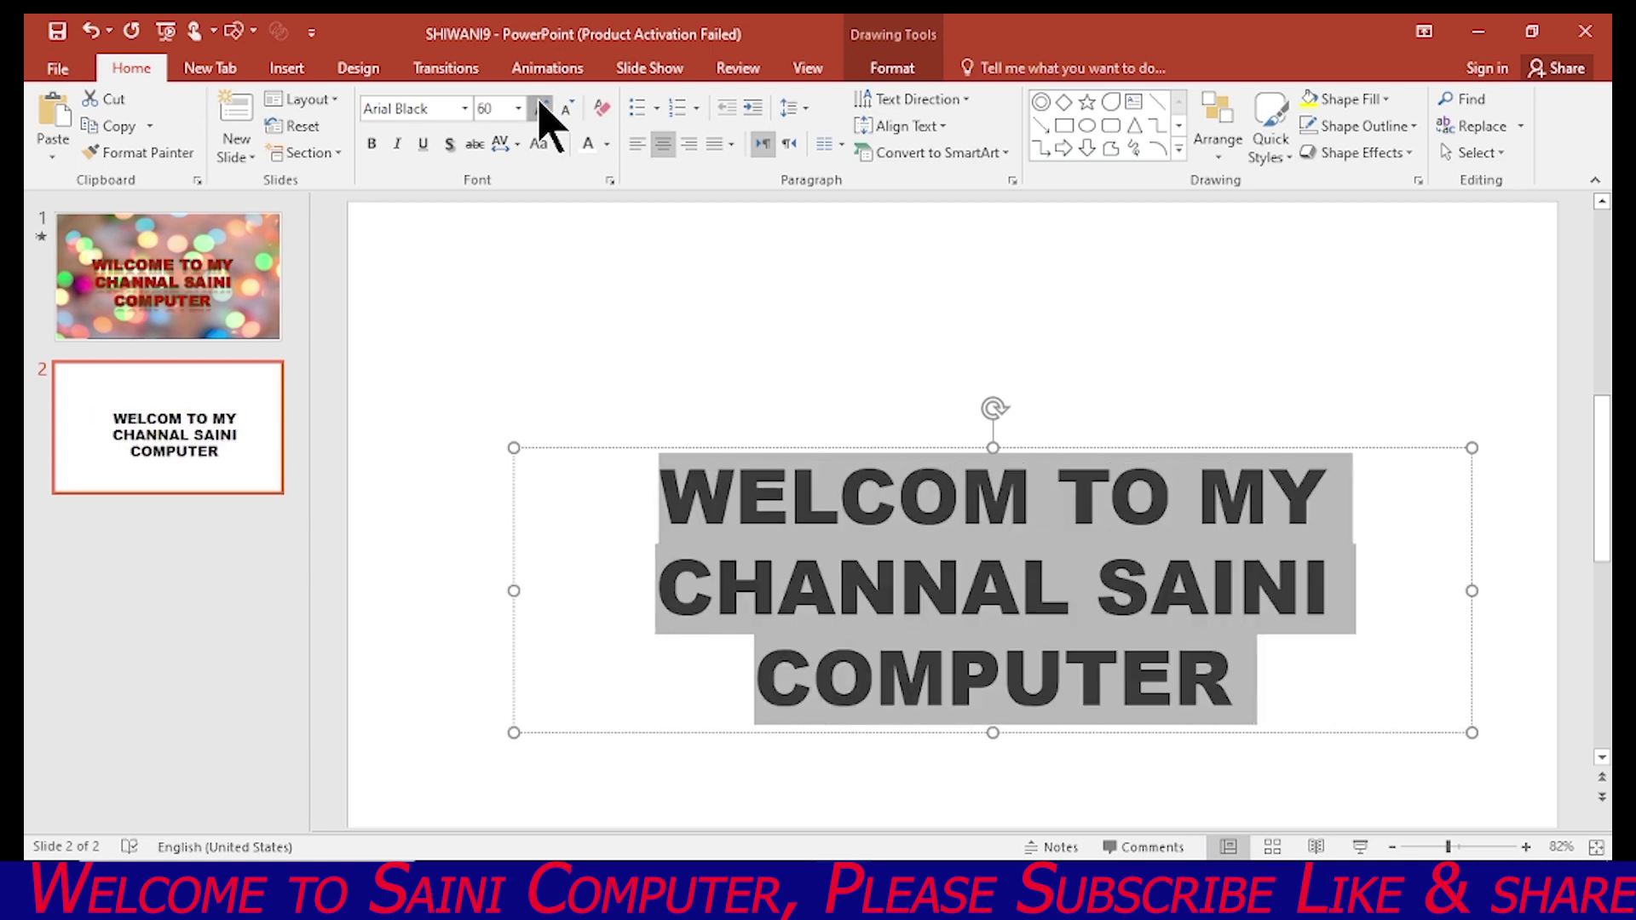
click(541, 108)
click(540, 109)
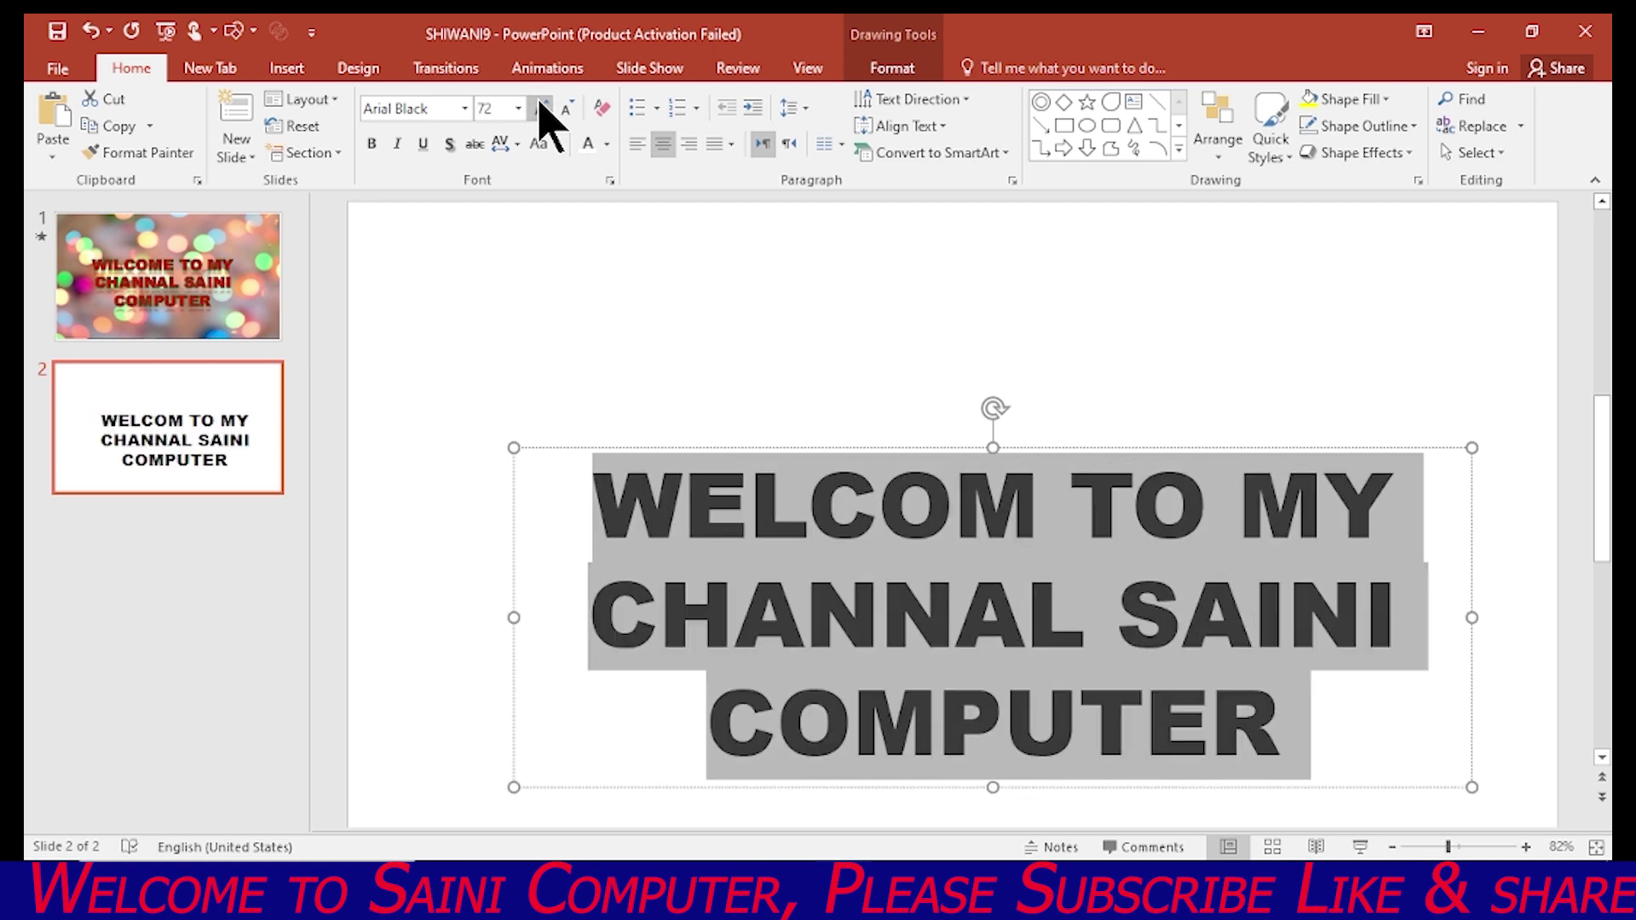
click(540, 108)
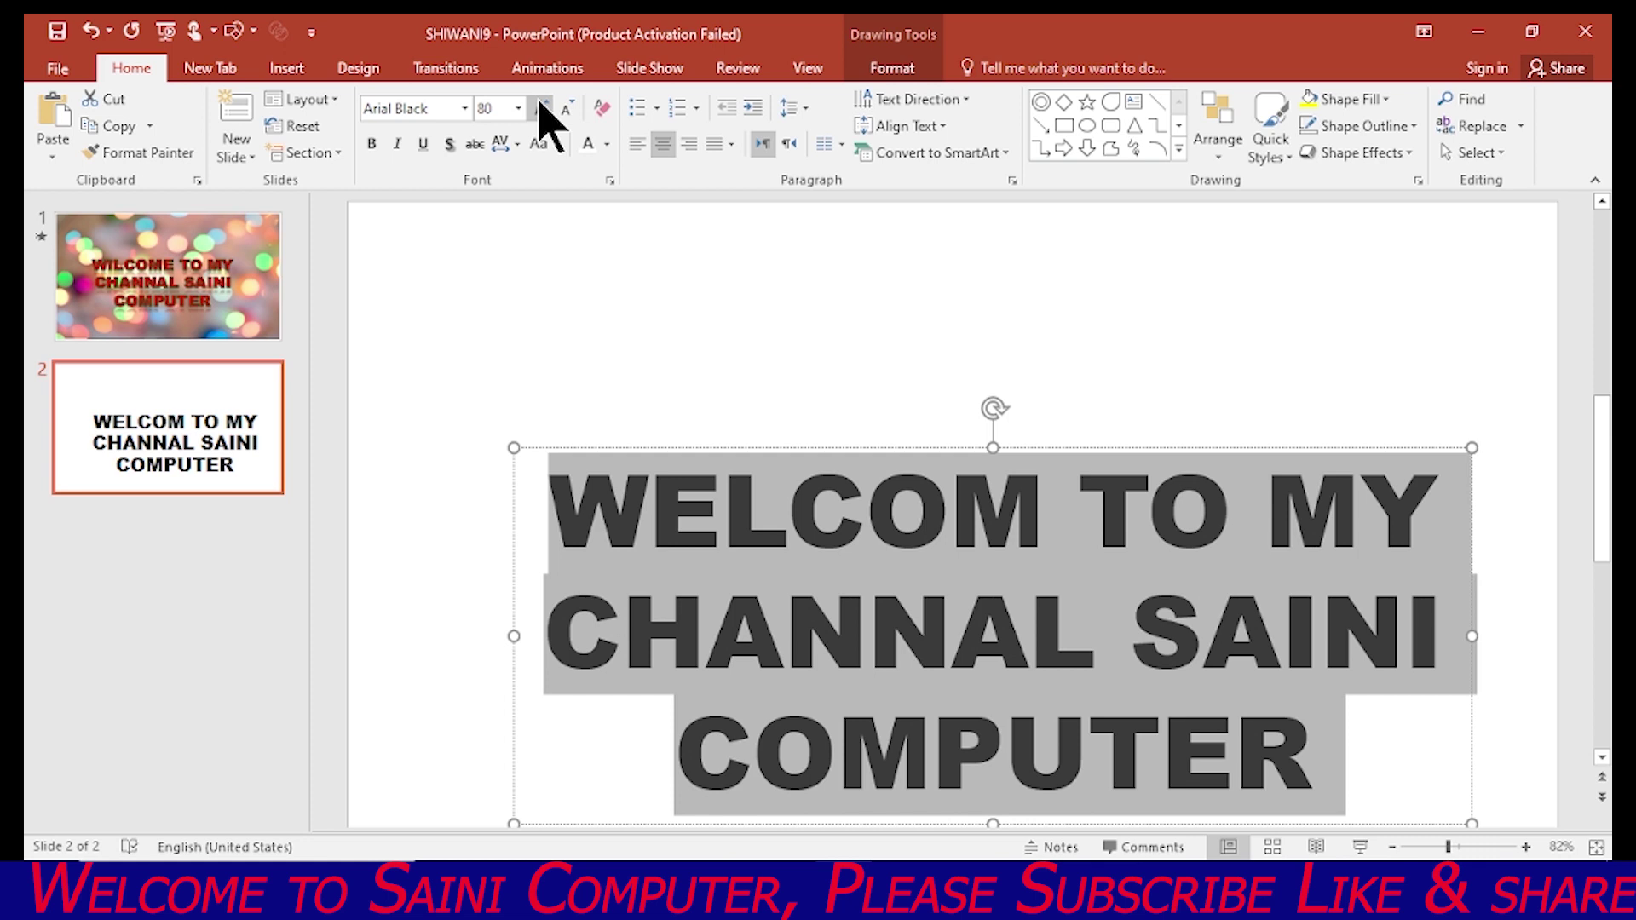
click(540, 106)
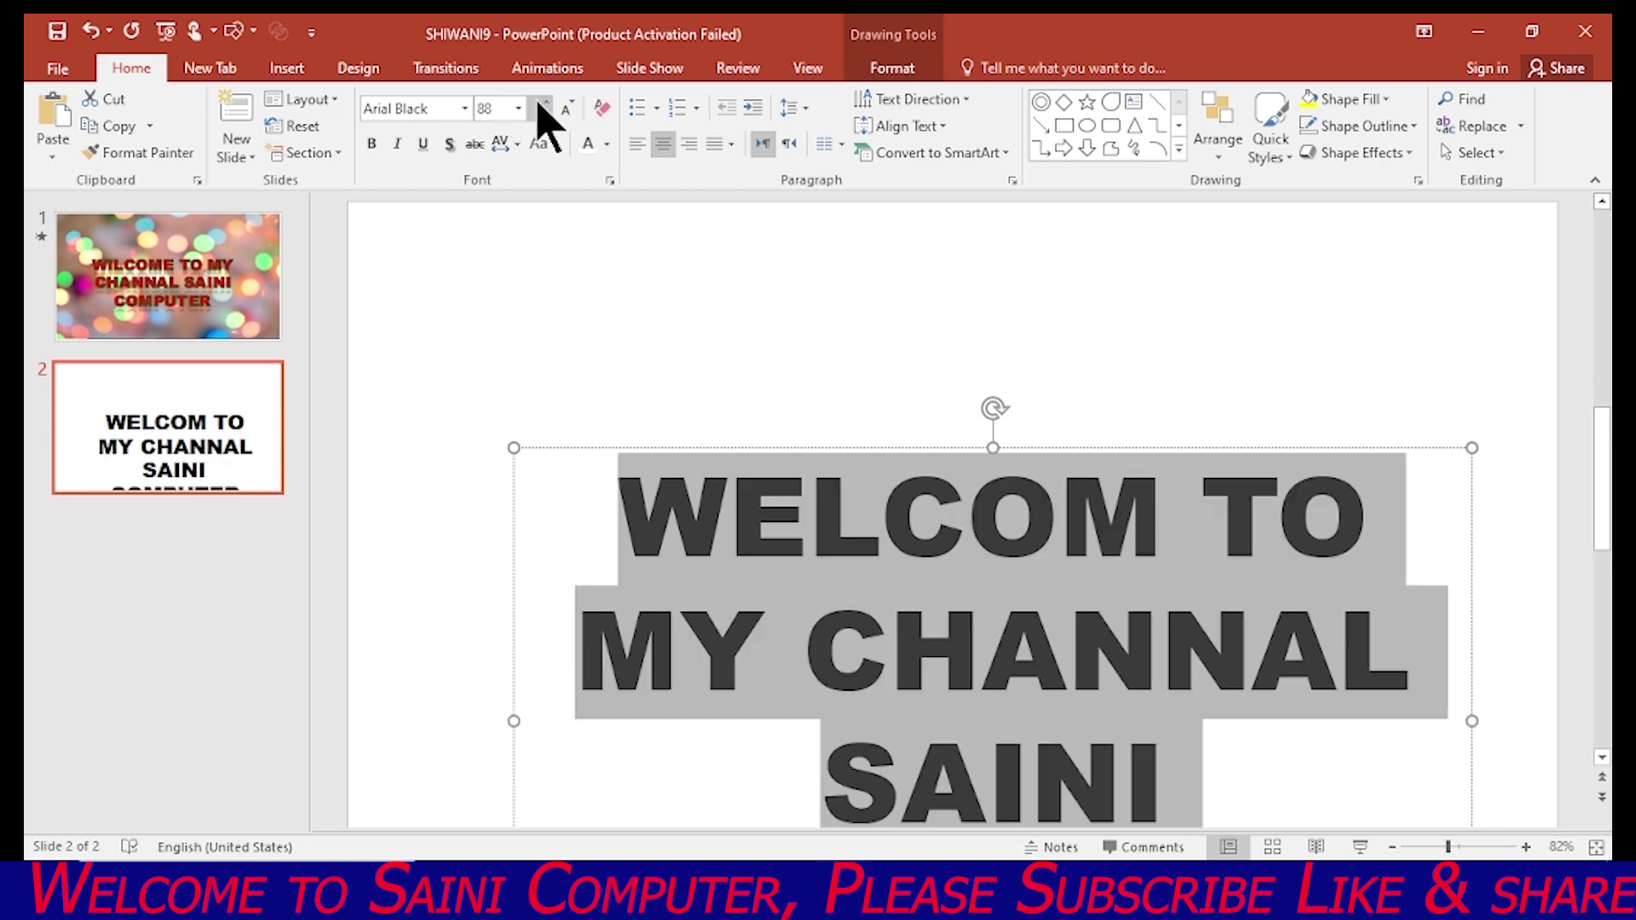
click(568, 108)
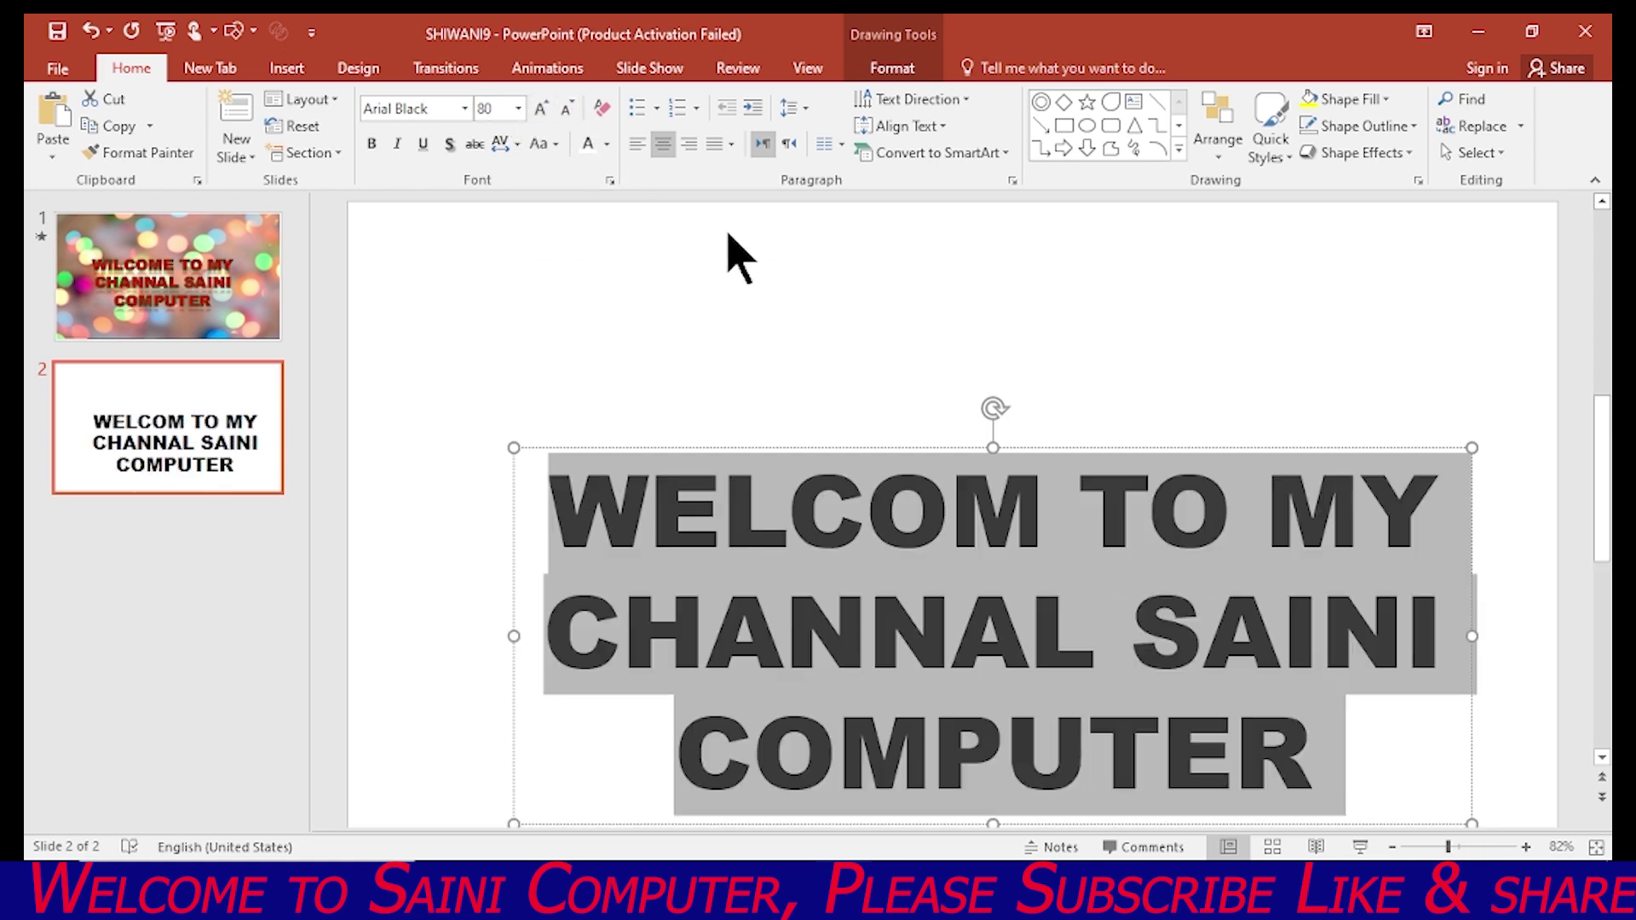
drag(839, 453, 795, 325)
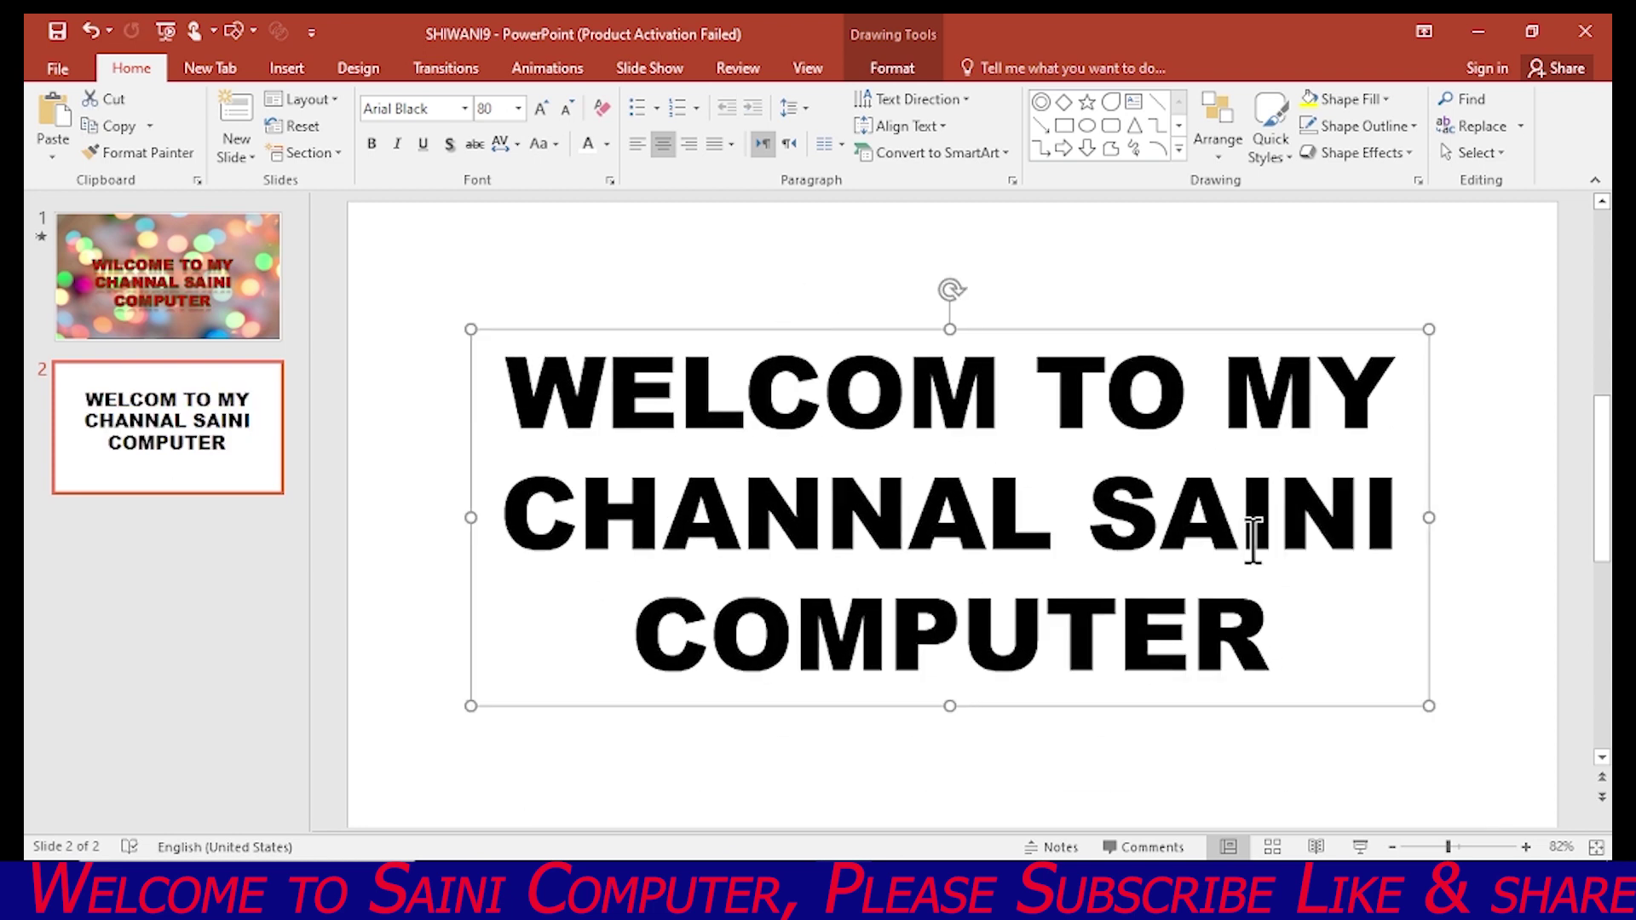
- Select all three title lines and fill the text with red
drag(1293, 648, 665, 366)
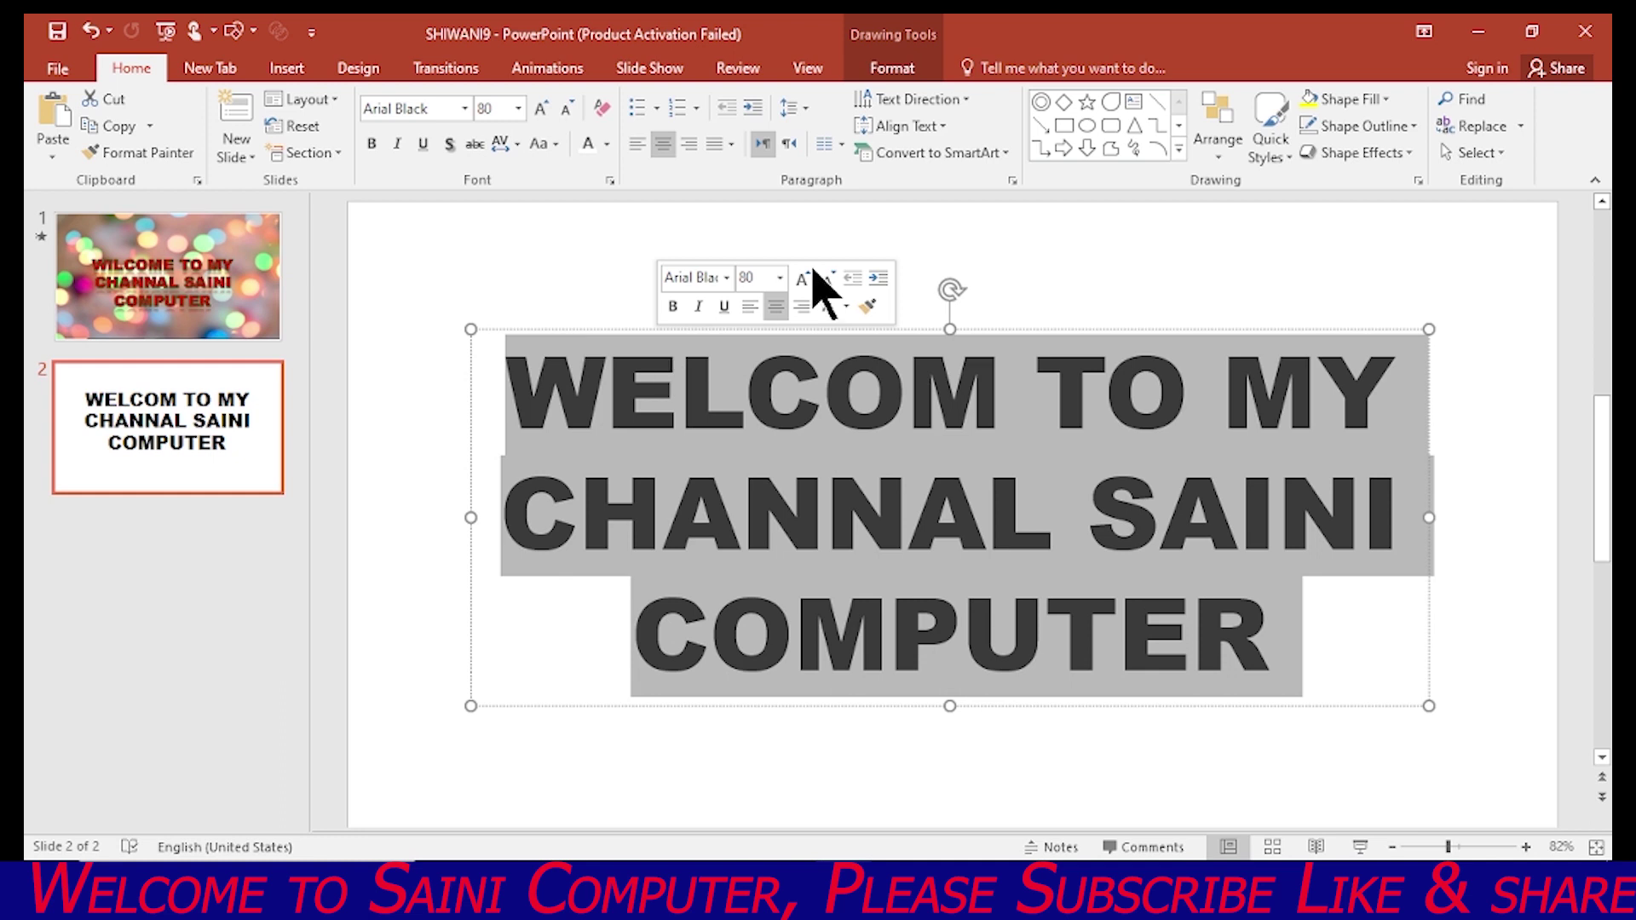
click(892, 70)
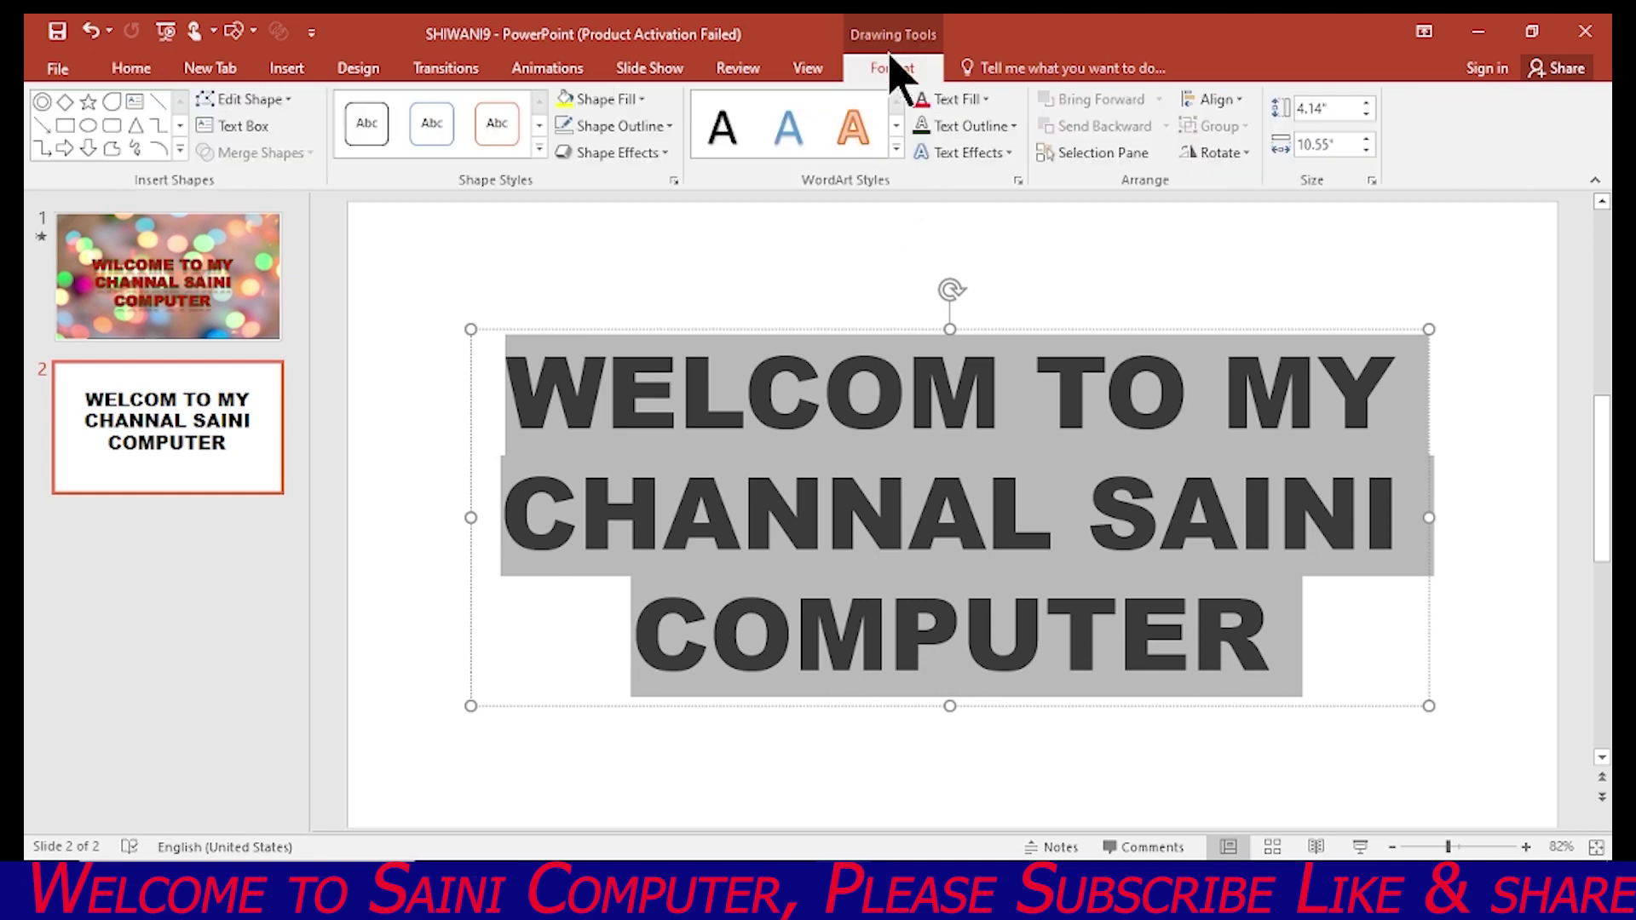
click(896, 150)
click(1046, 217)
click(985, 100)
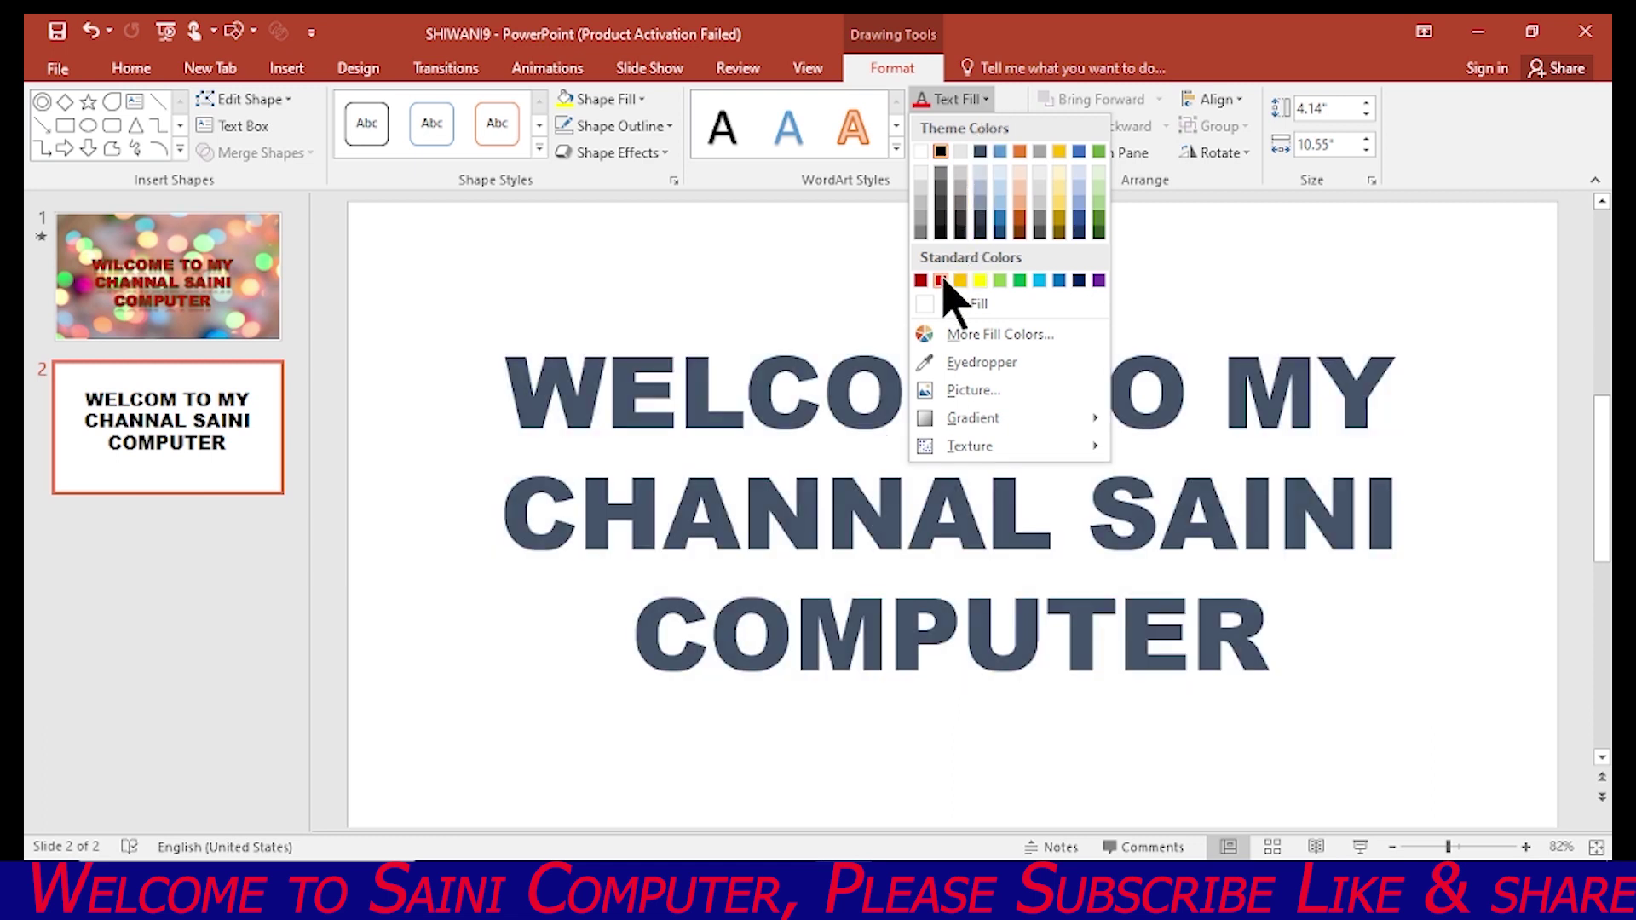
click(941, 281)
- Give the title text a green outline 4½ pt thick
click(1015, 128)
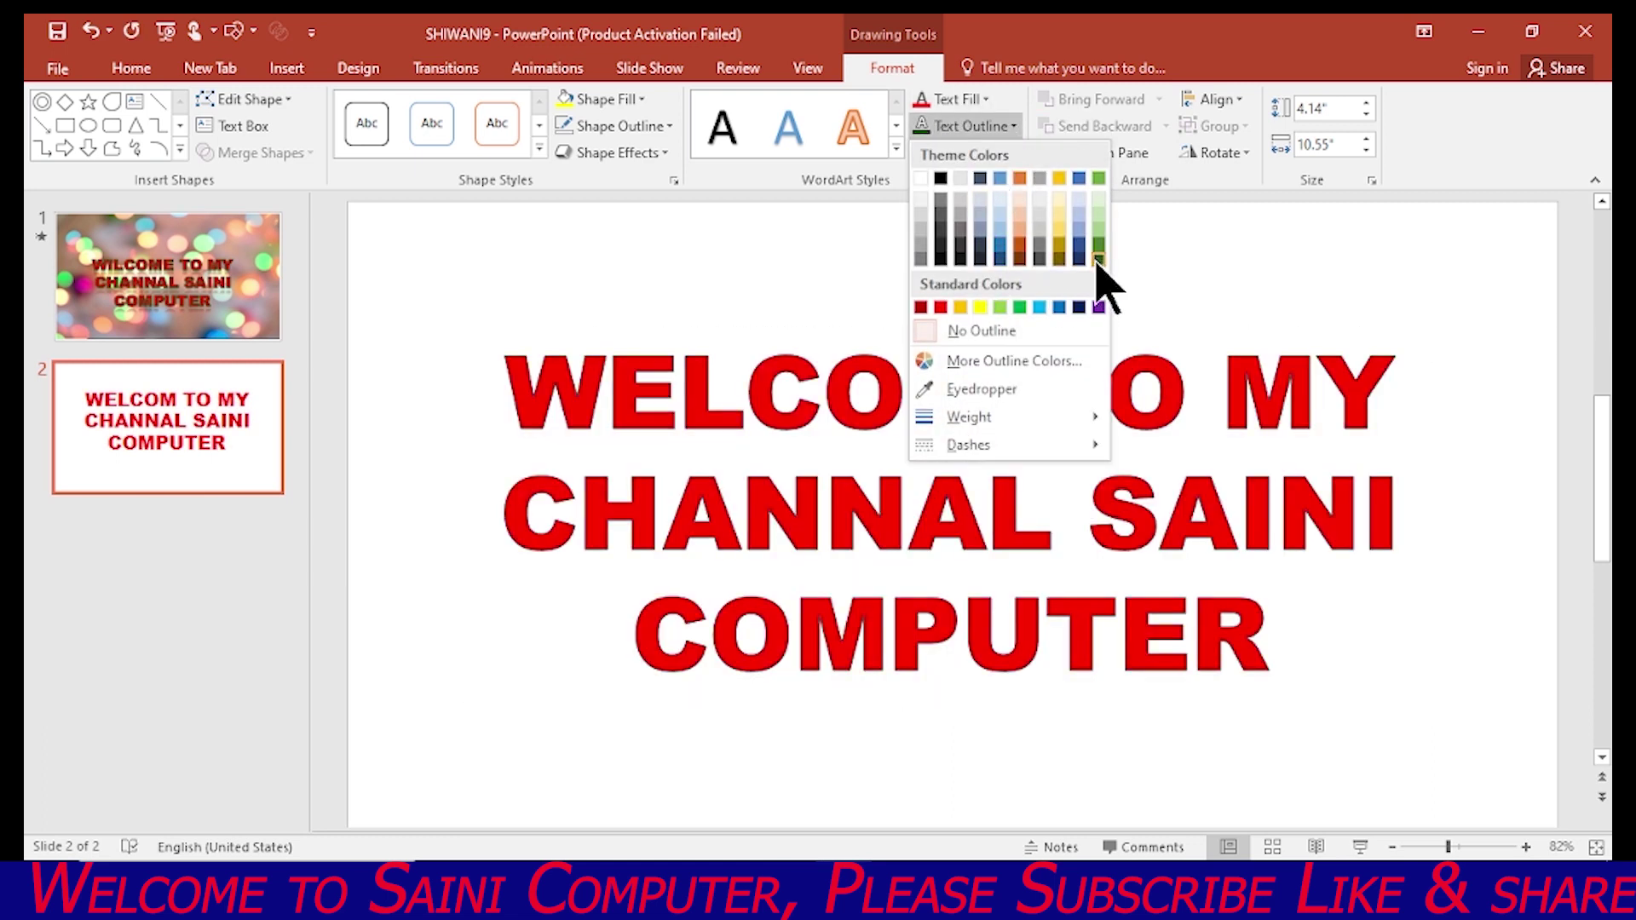
click(1098, 258)
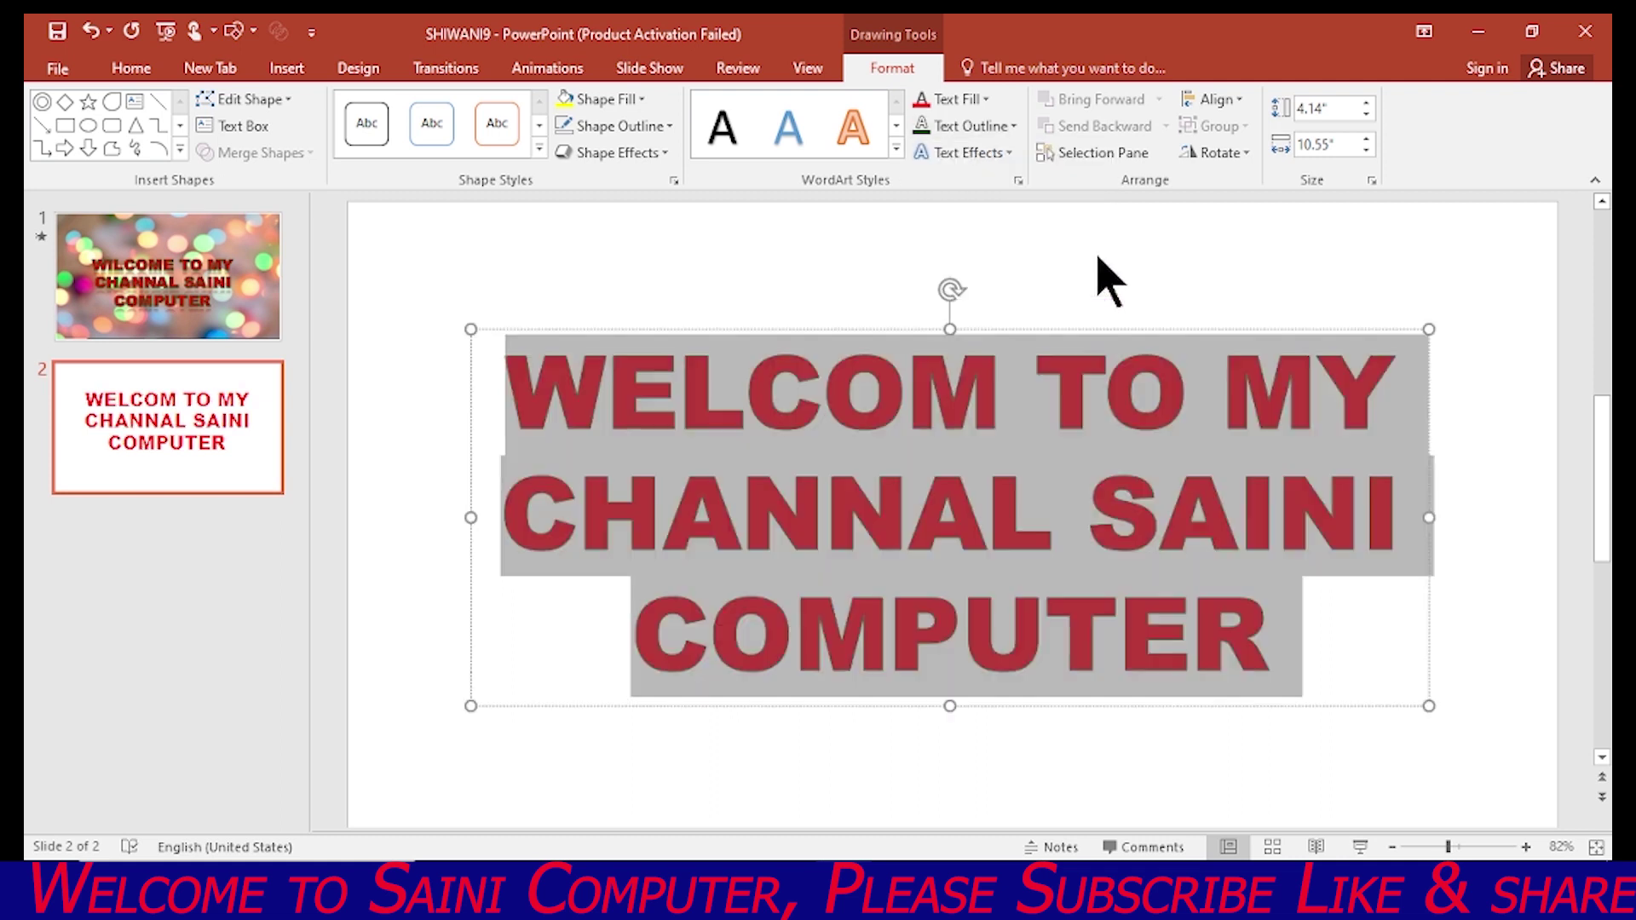
click(1015, 126)
mouse_move(985, 417)
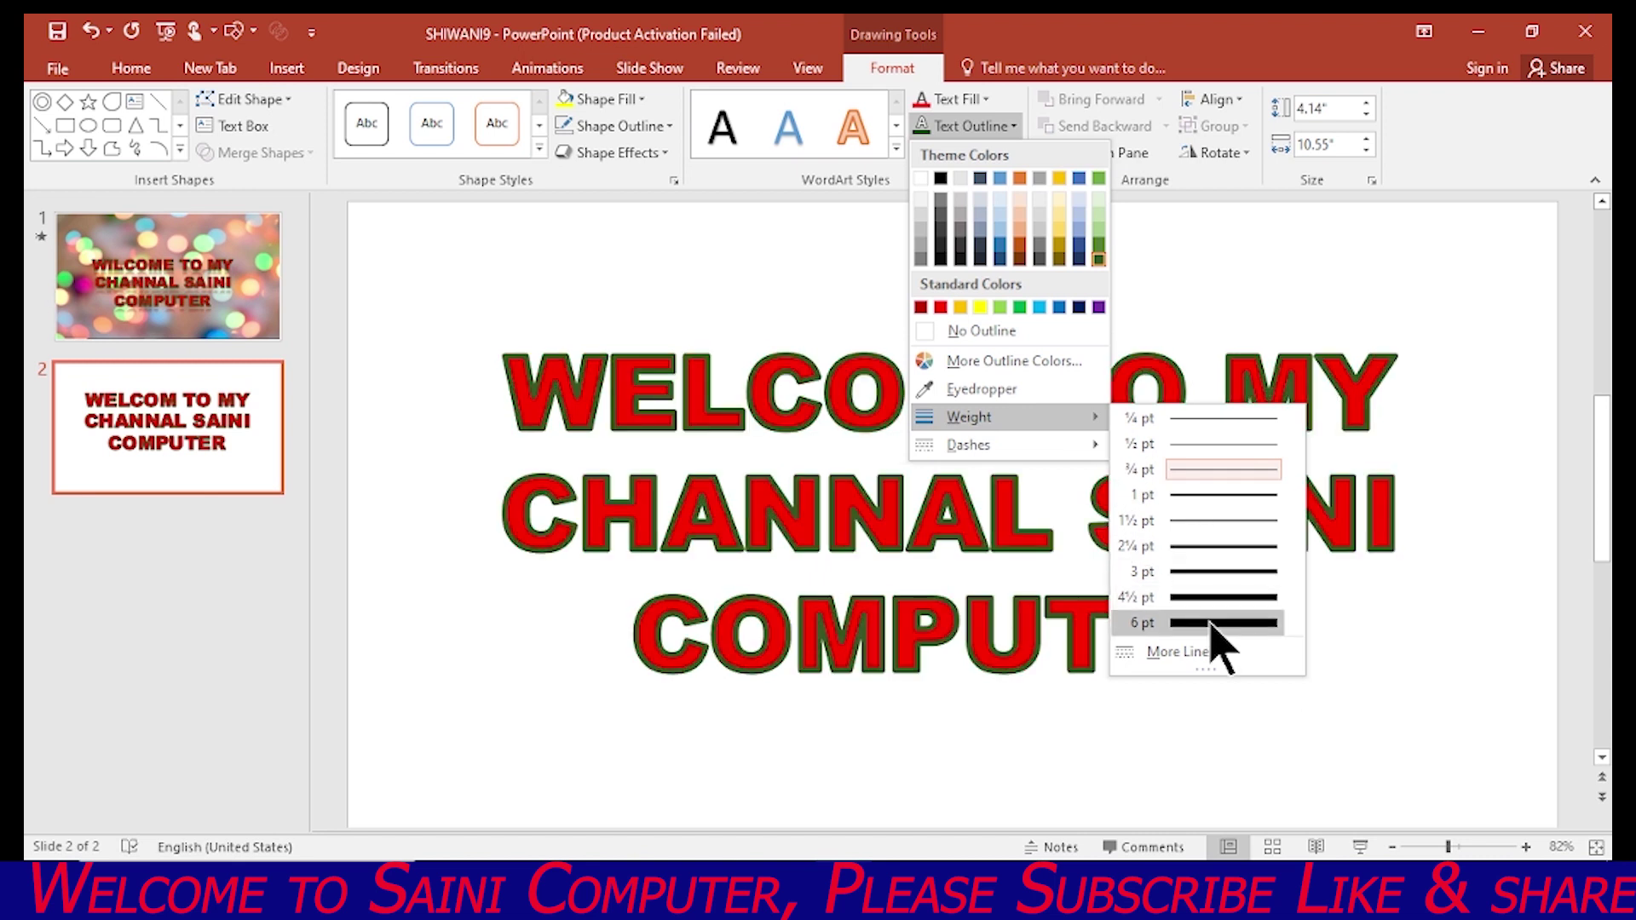
click(1201, 598)
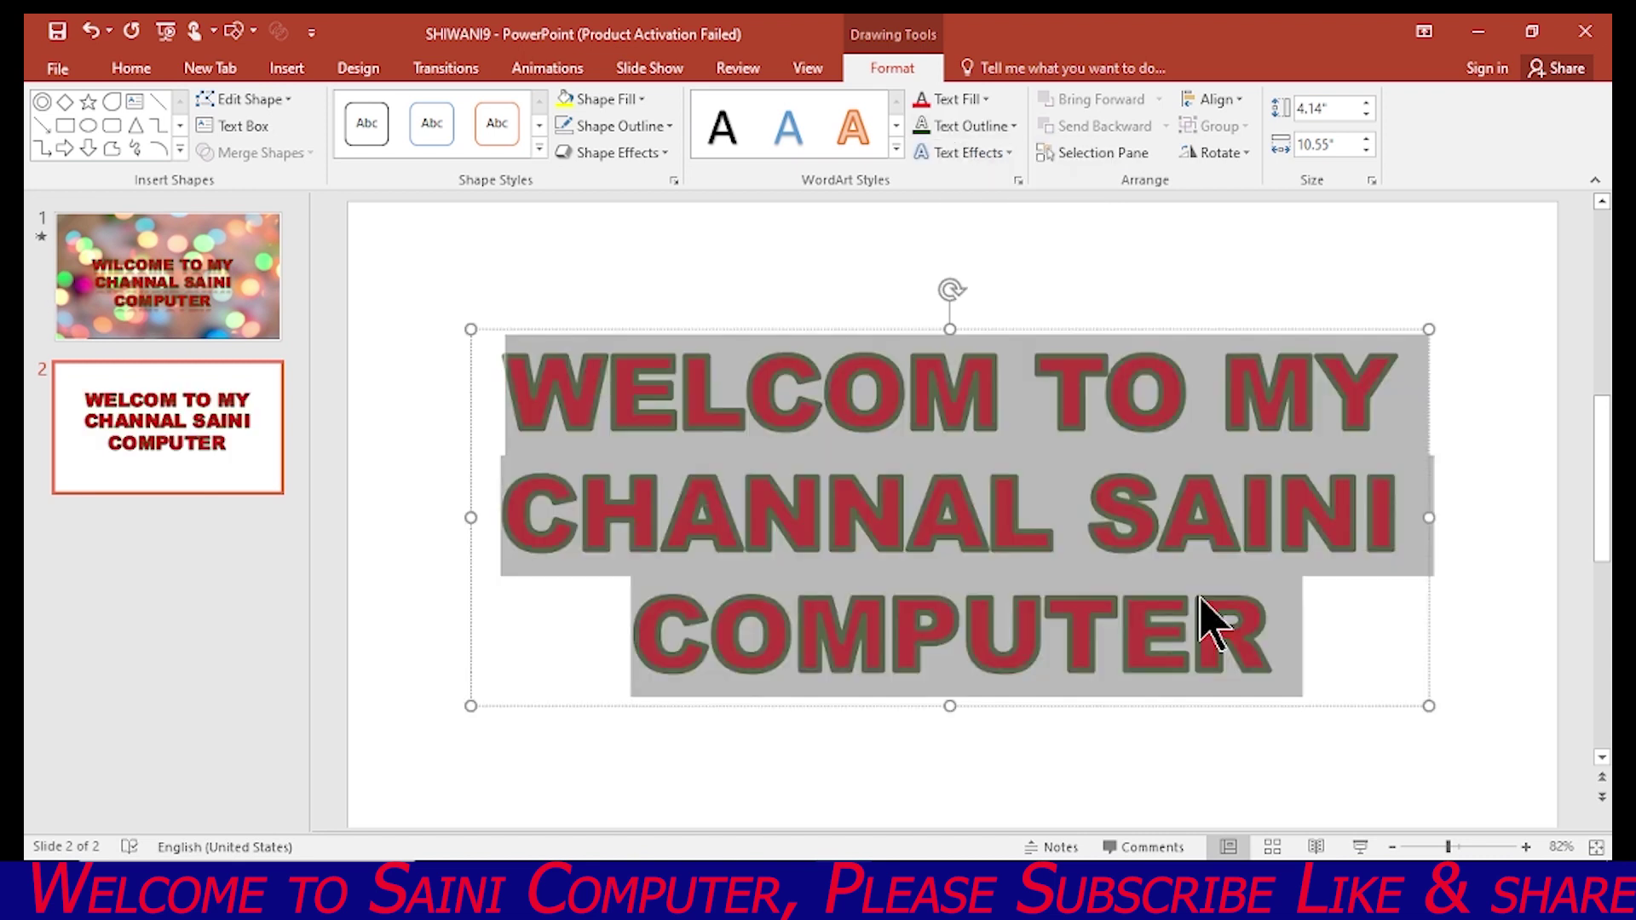
click(956, 290)
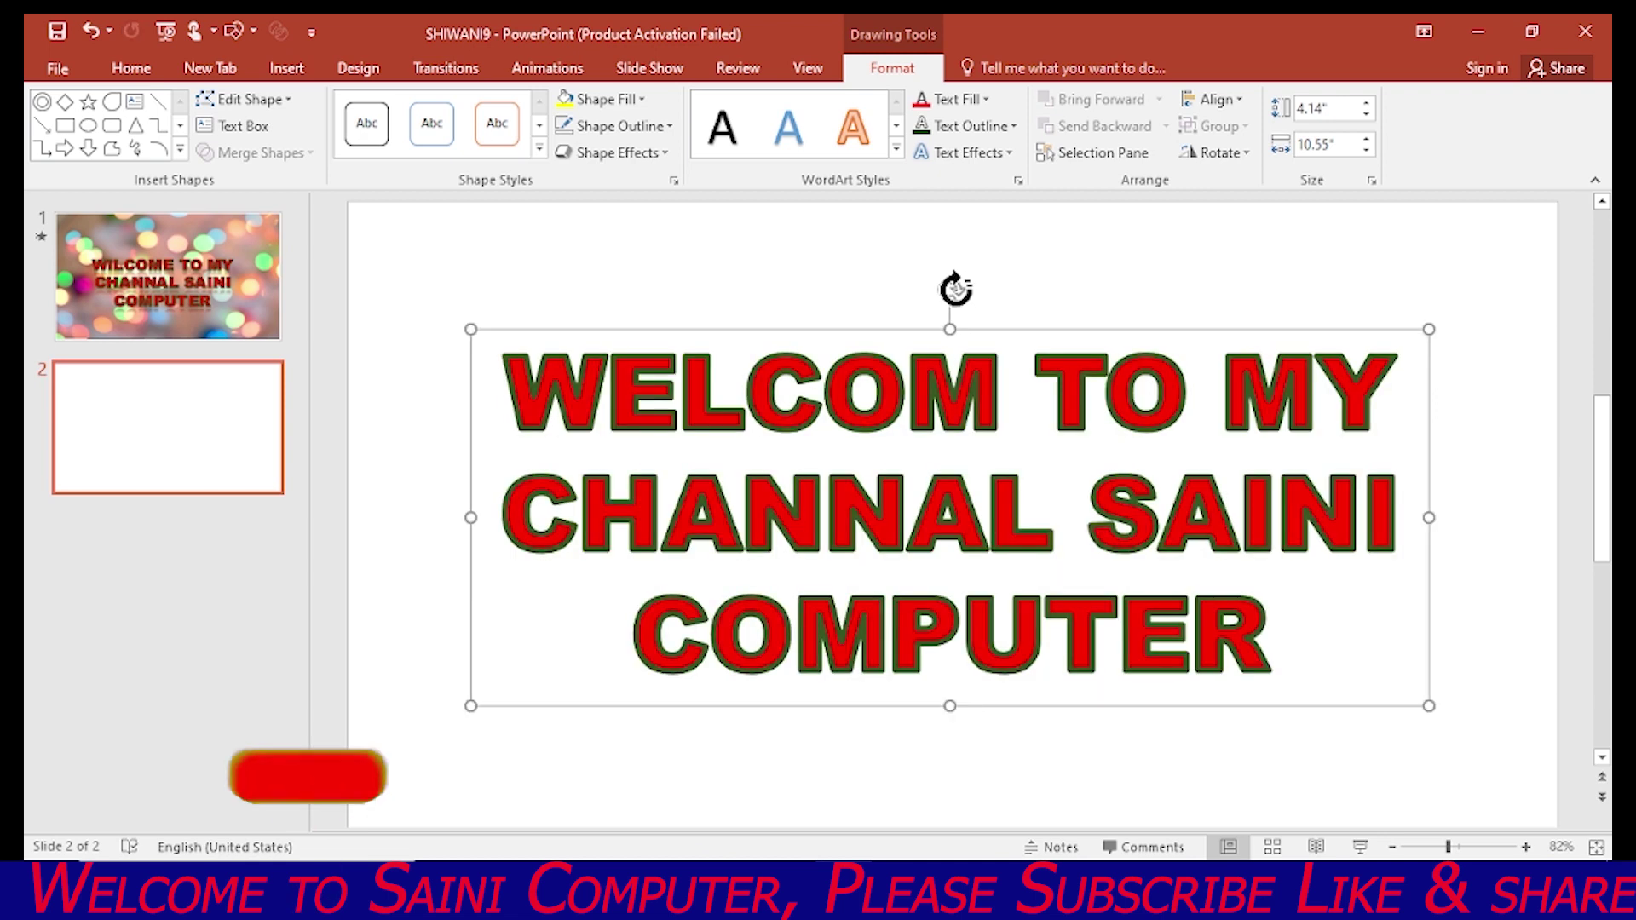
click(677, 294)
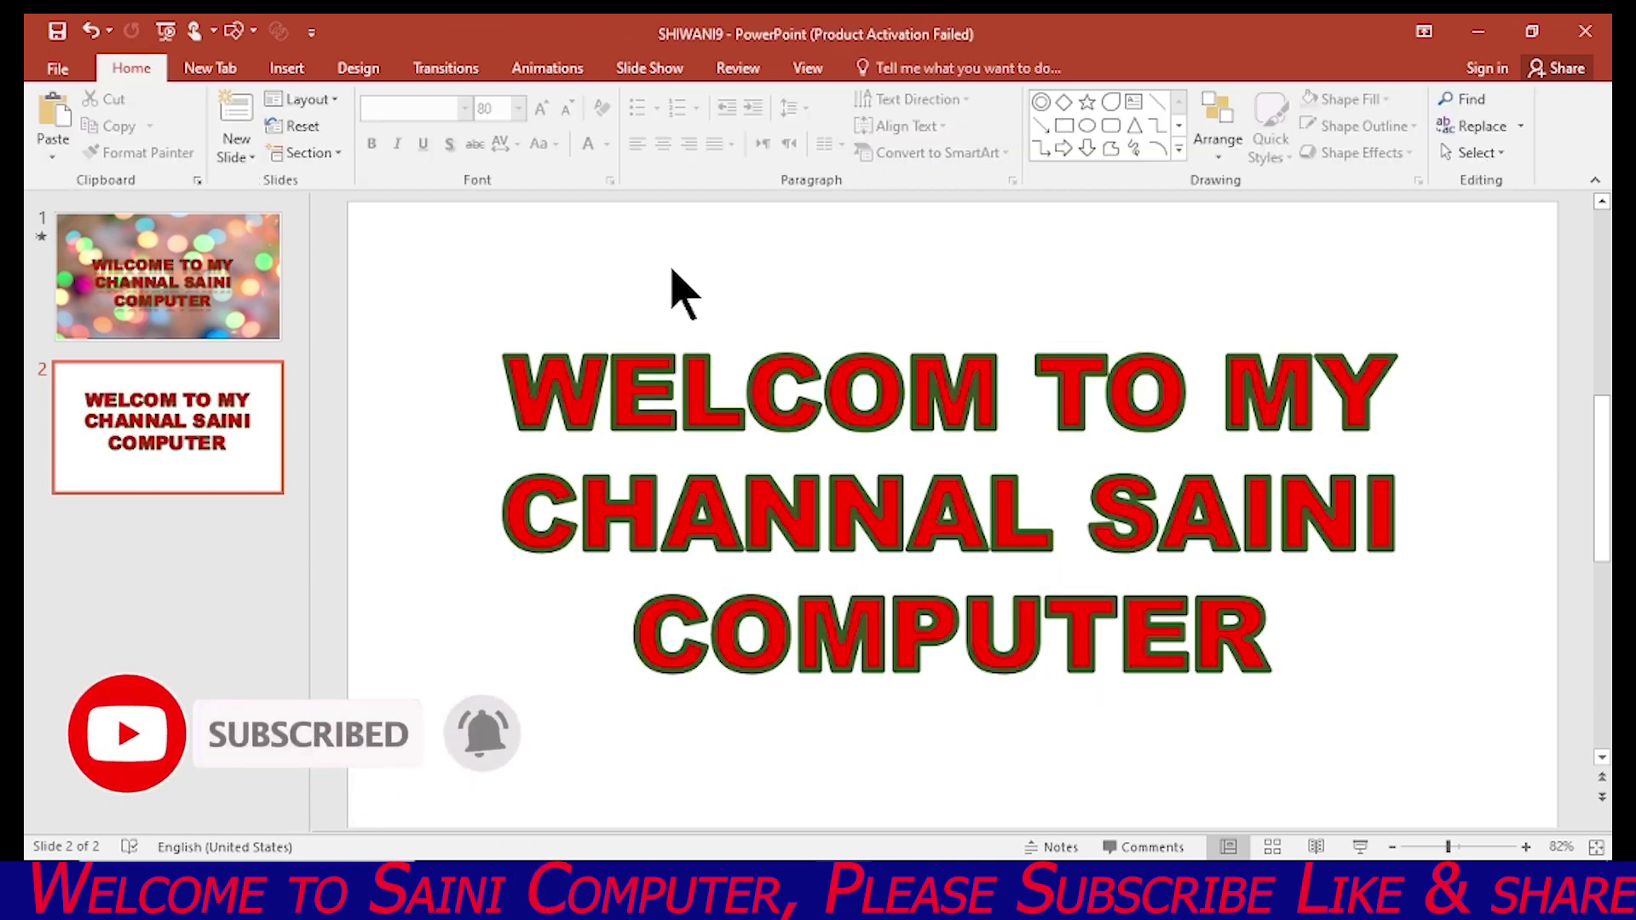
- Insert the bokeh picture S from the desktop onto slide 2, moving it toward the top-left
right_click(678, 294)
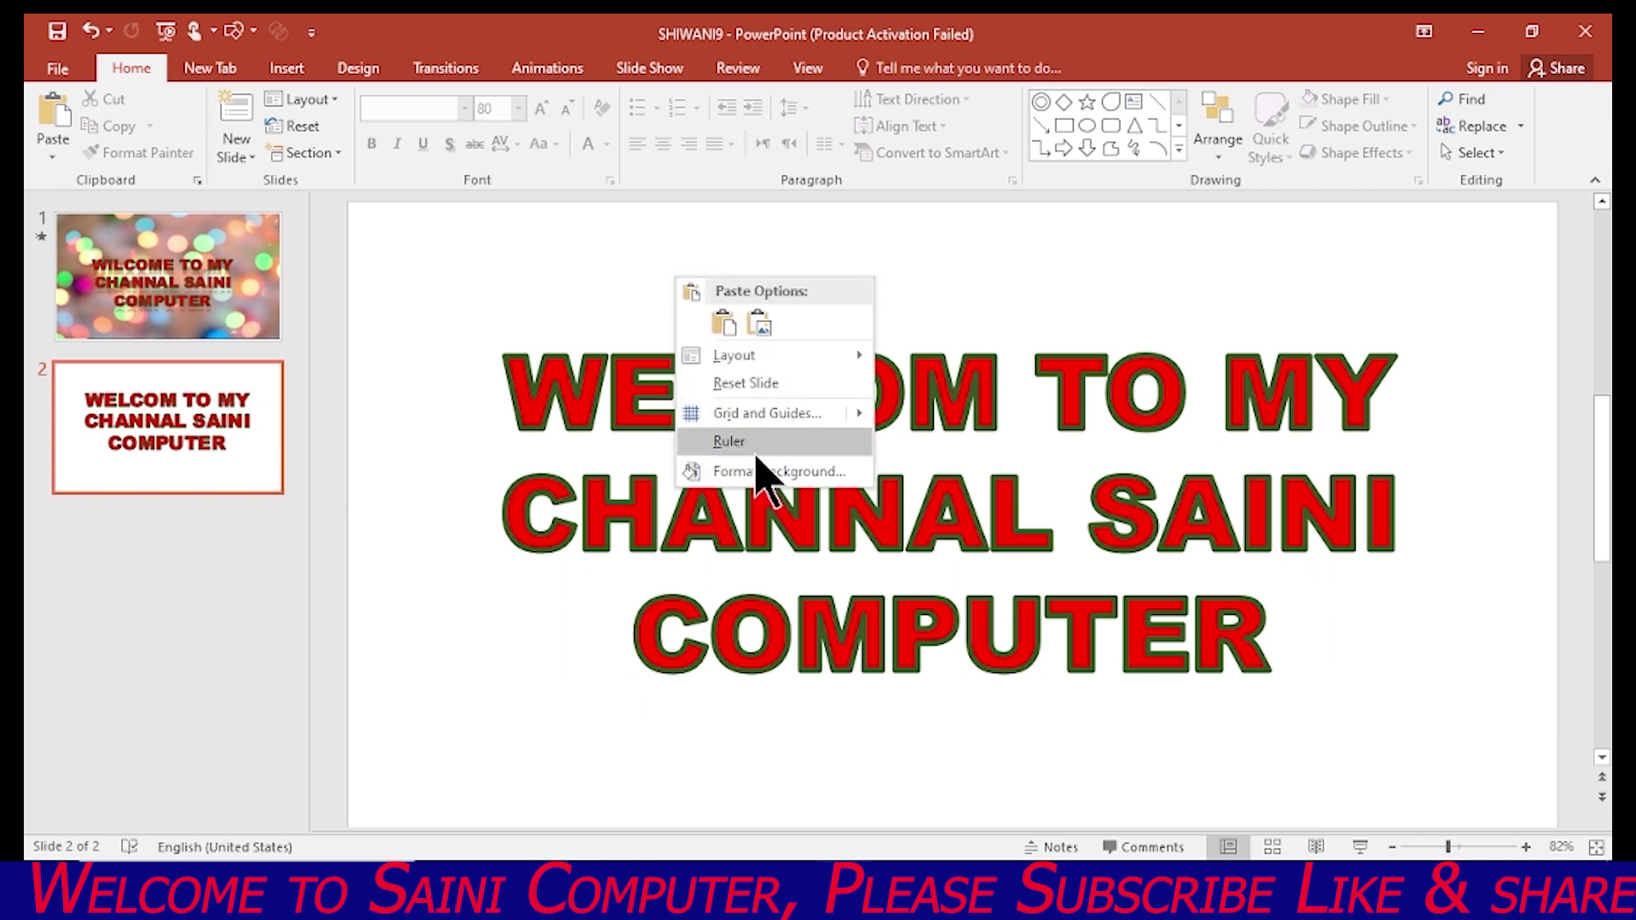
click(210, 71)
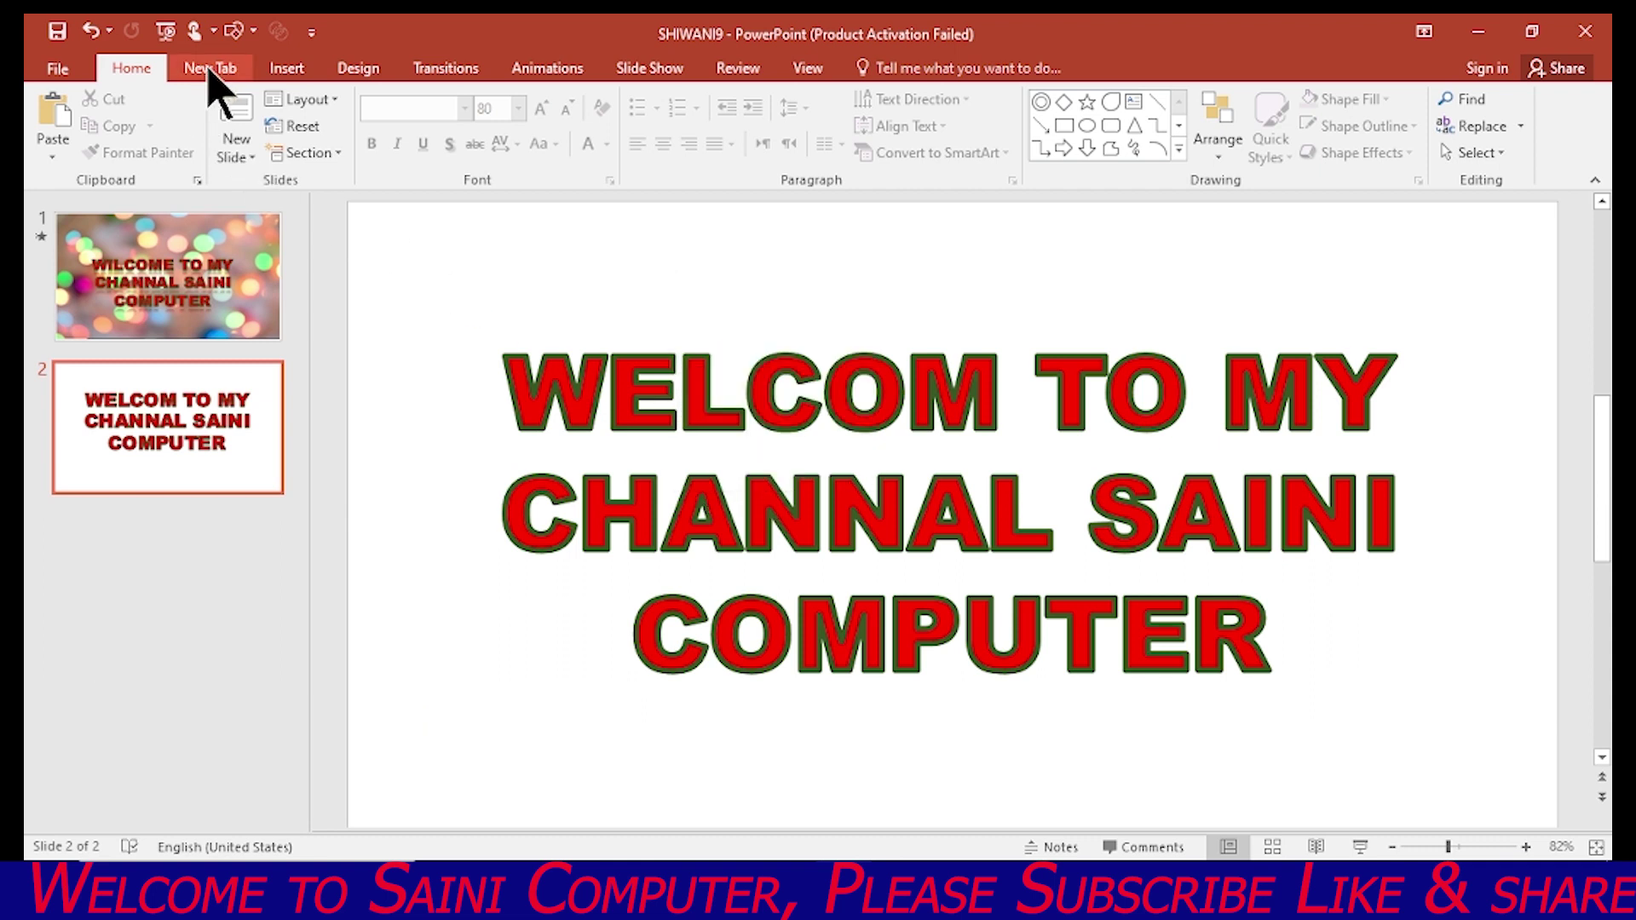
click(297, 77)
click(173, 110)
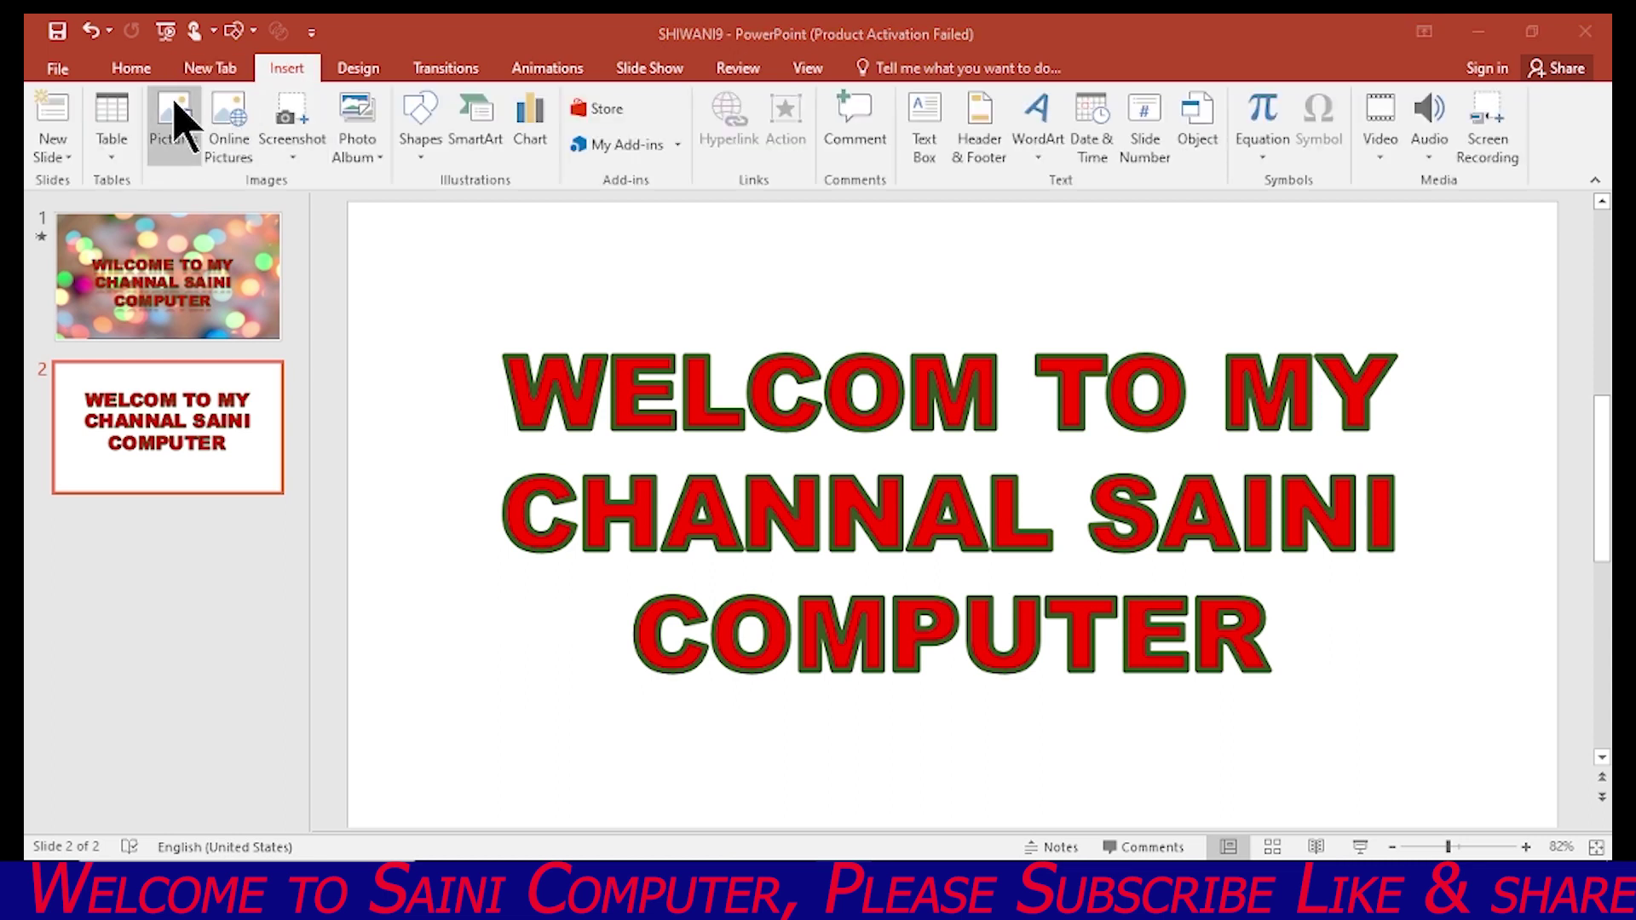
drag(208, 311, 213, 175)
click(120, 185)
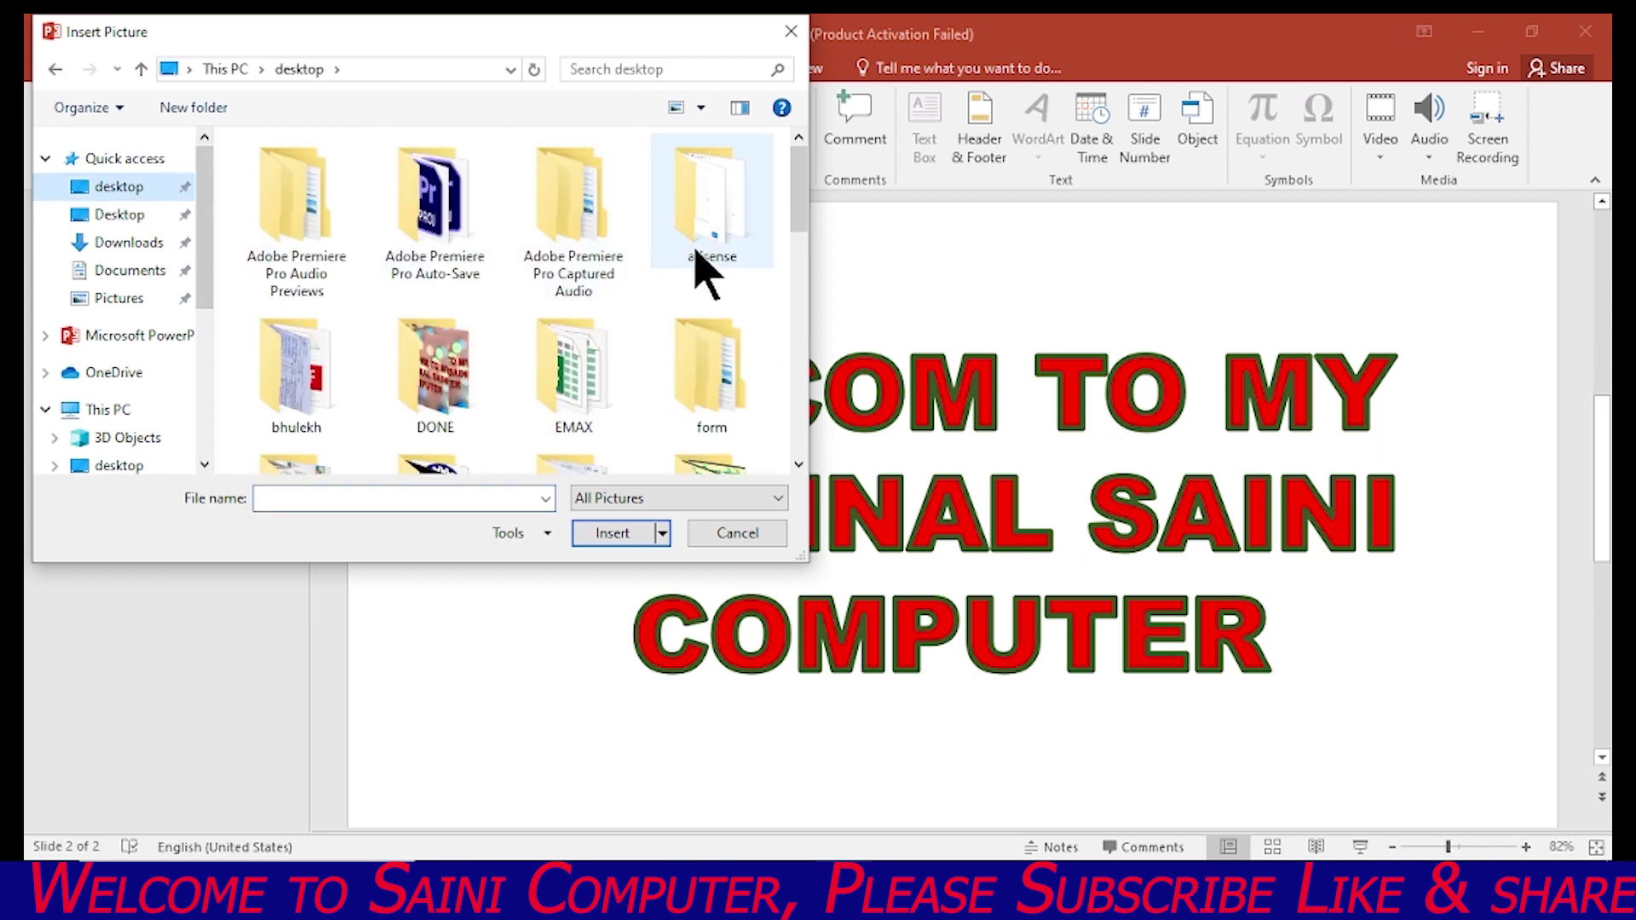
drag(804, 181, 818, 420)
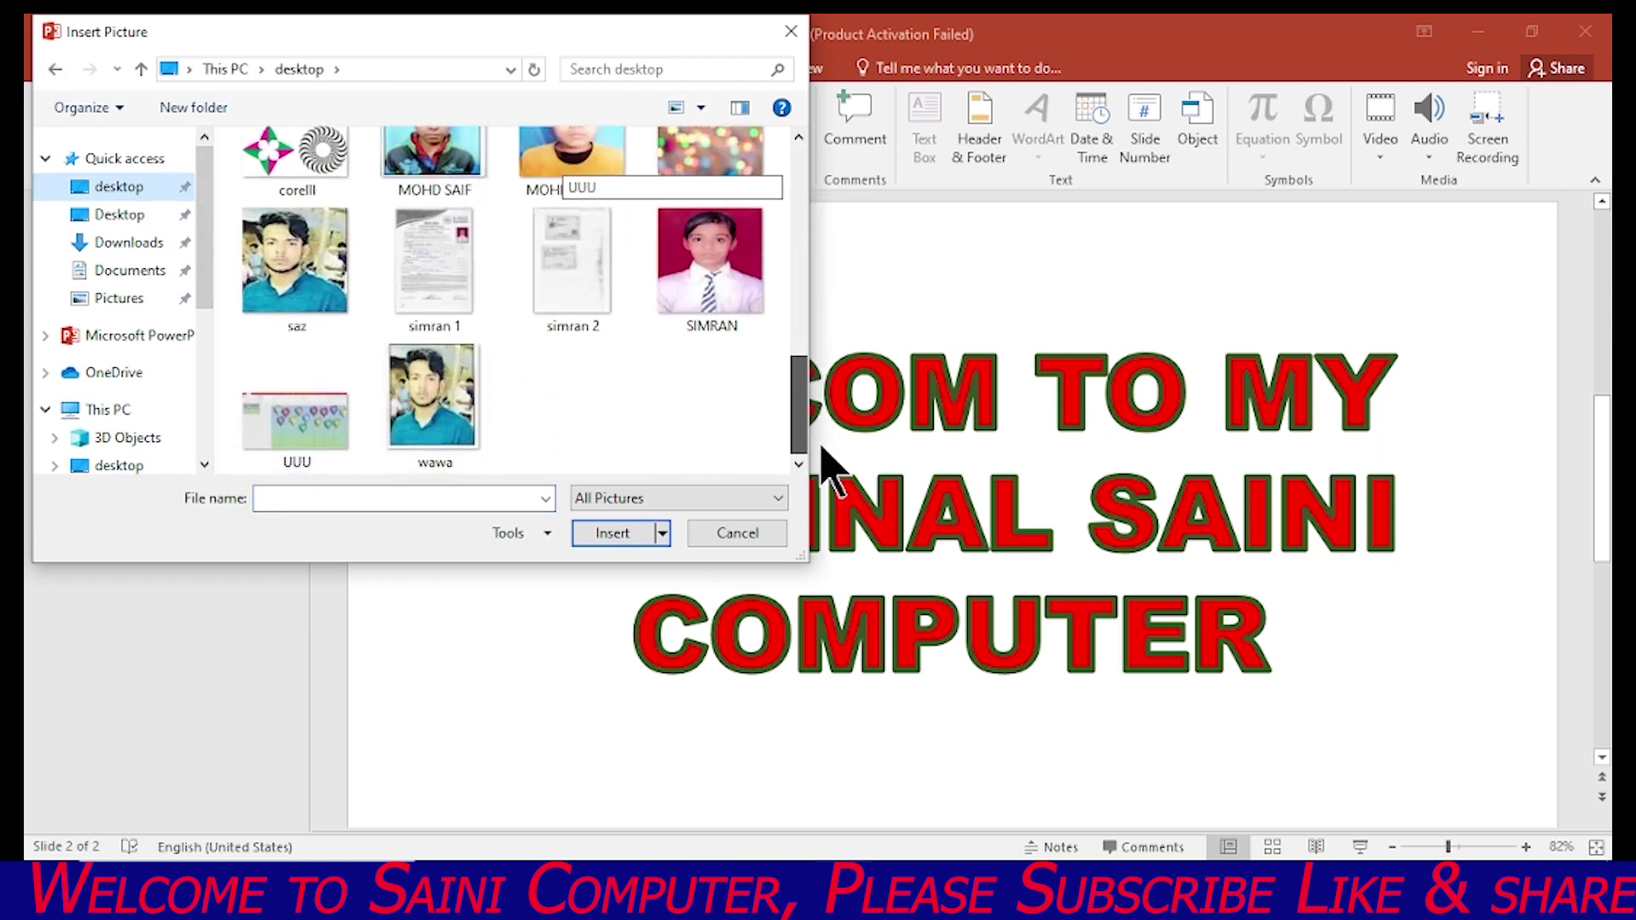
click(711, 157)
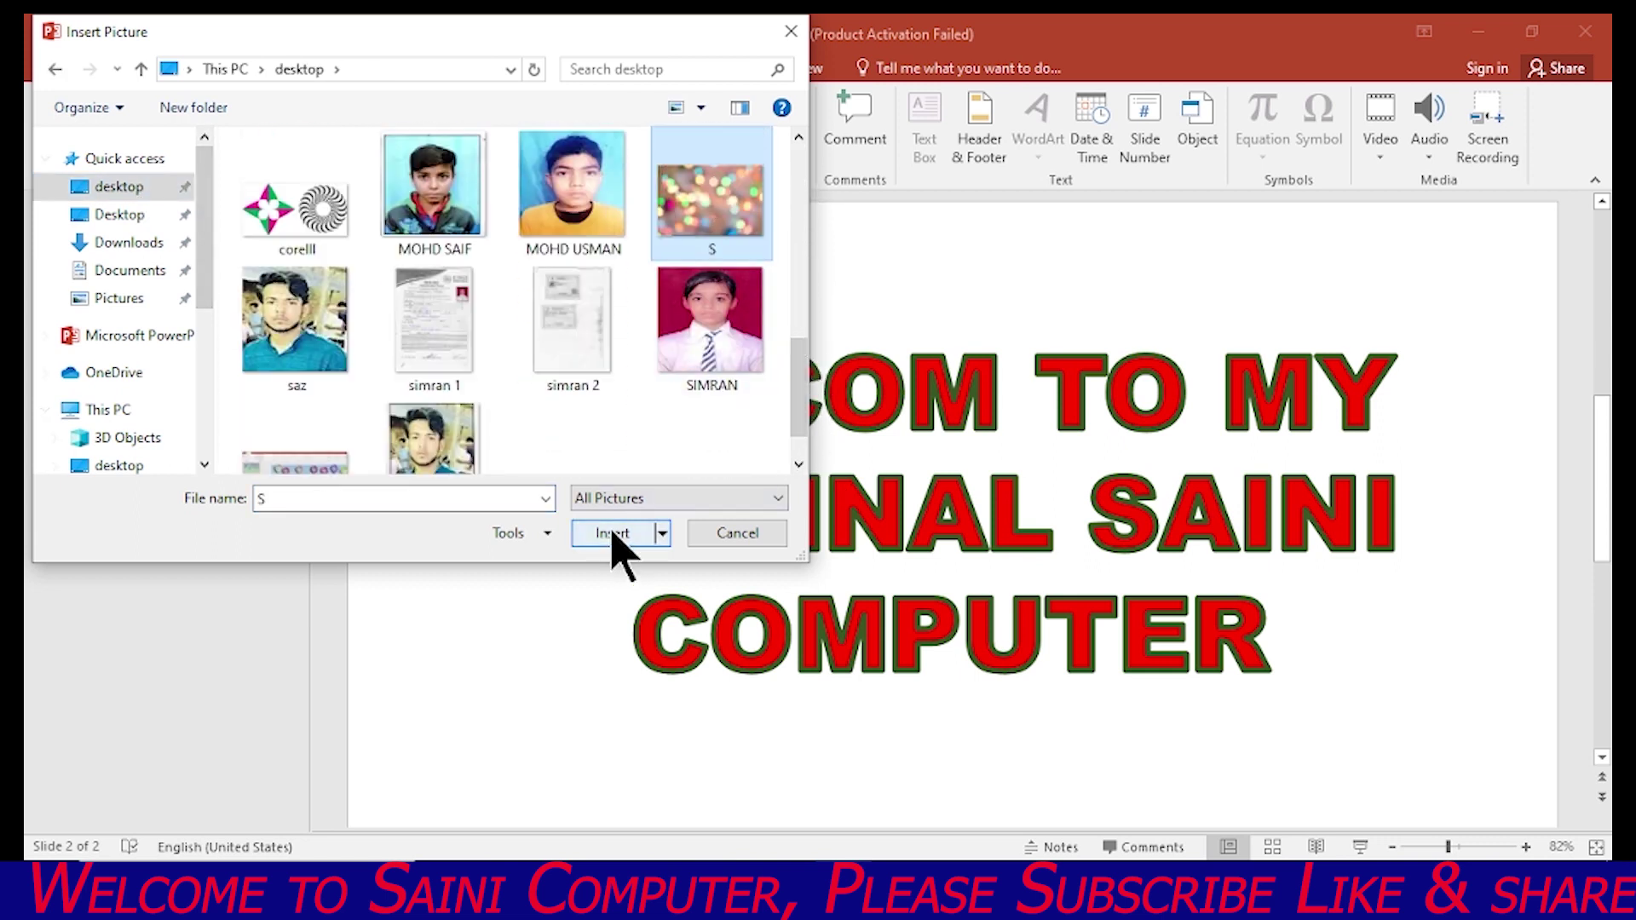
click(612, 533)
drag(650, 457, 511, 430)
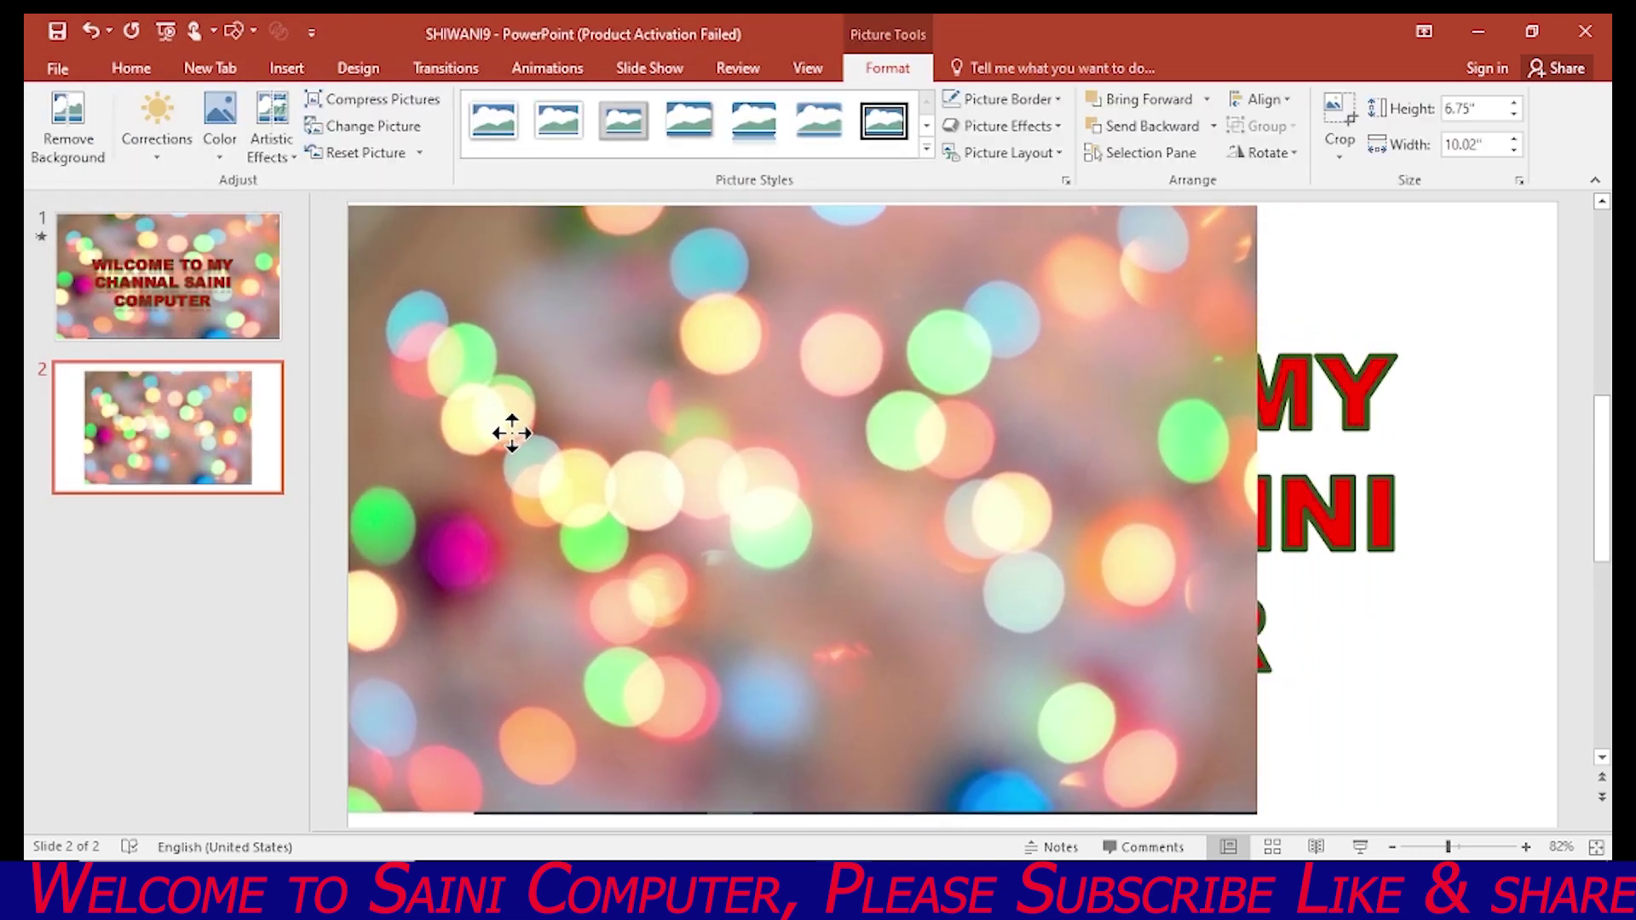
- Stretch the bokeh picture to the slide's top, right and bottom edges and send it backward
drag(511, 430, 511, 419)
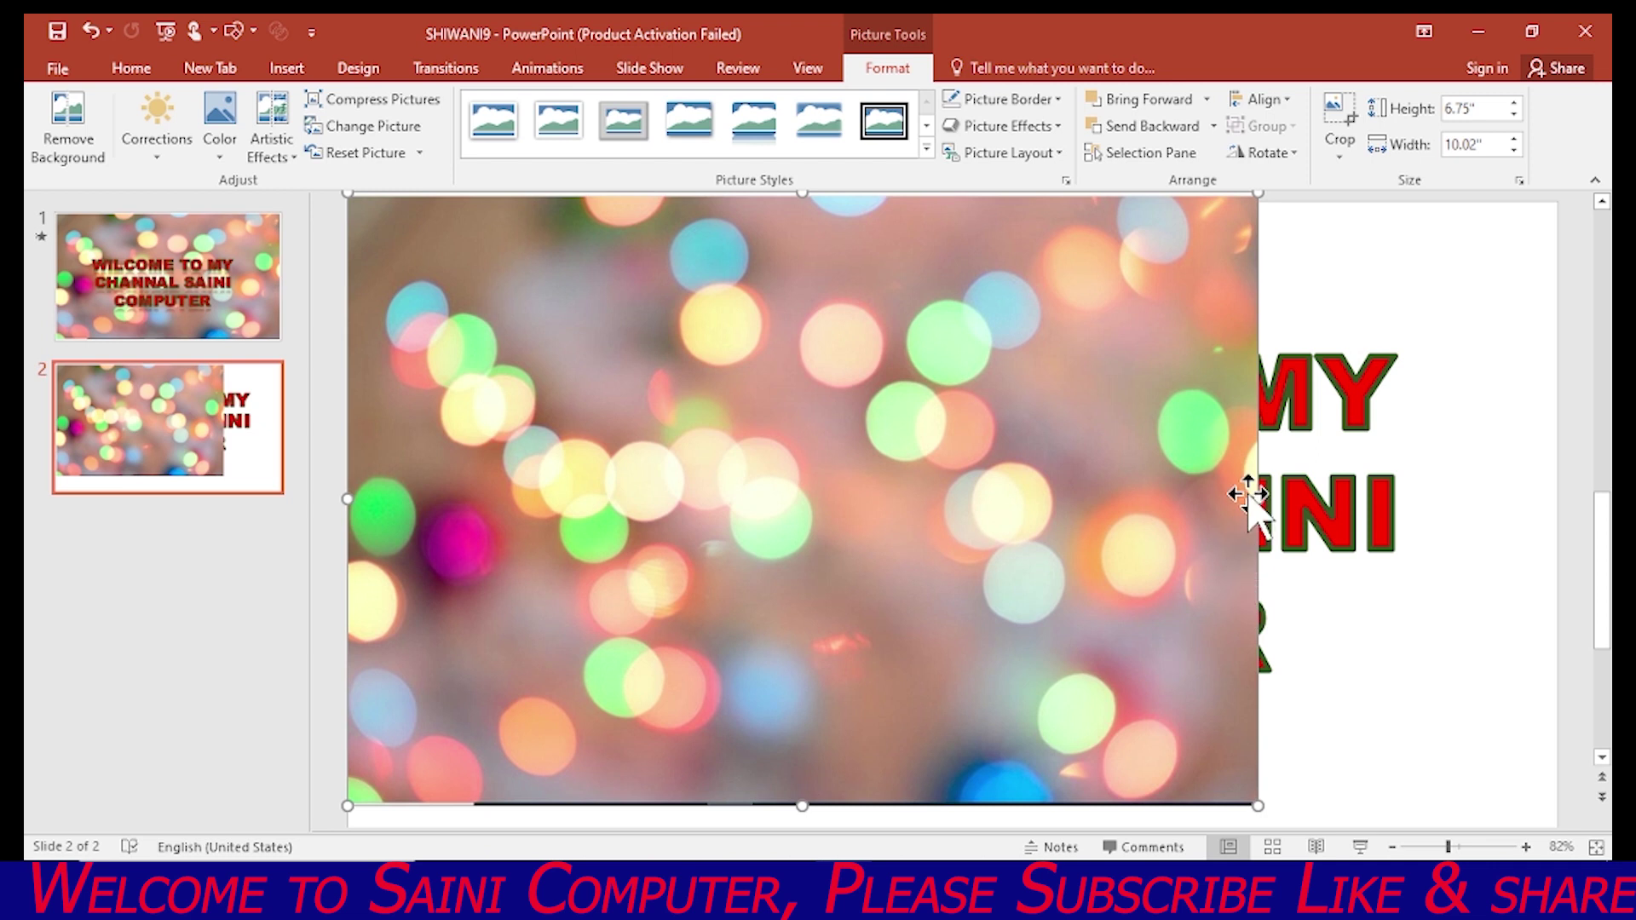
drag(1259, 498, 1556, 512)
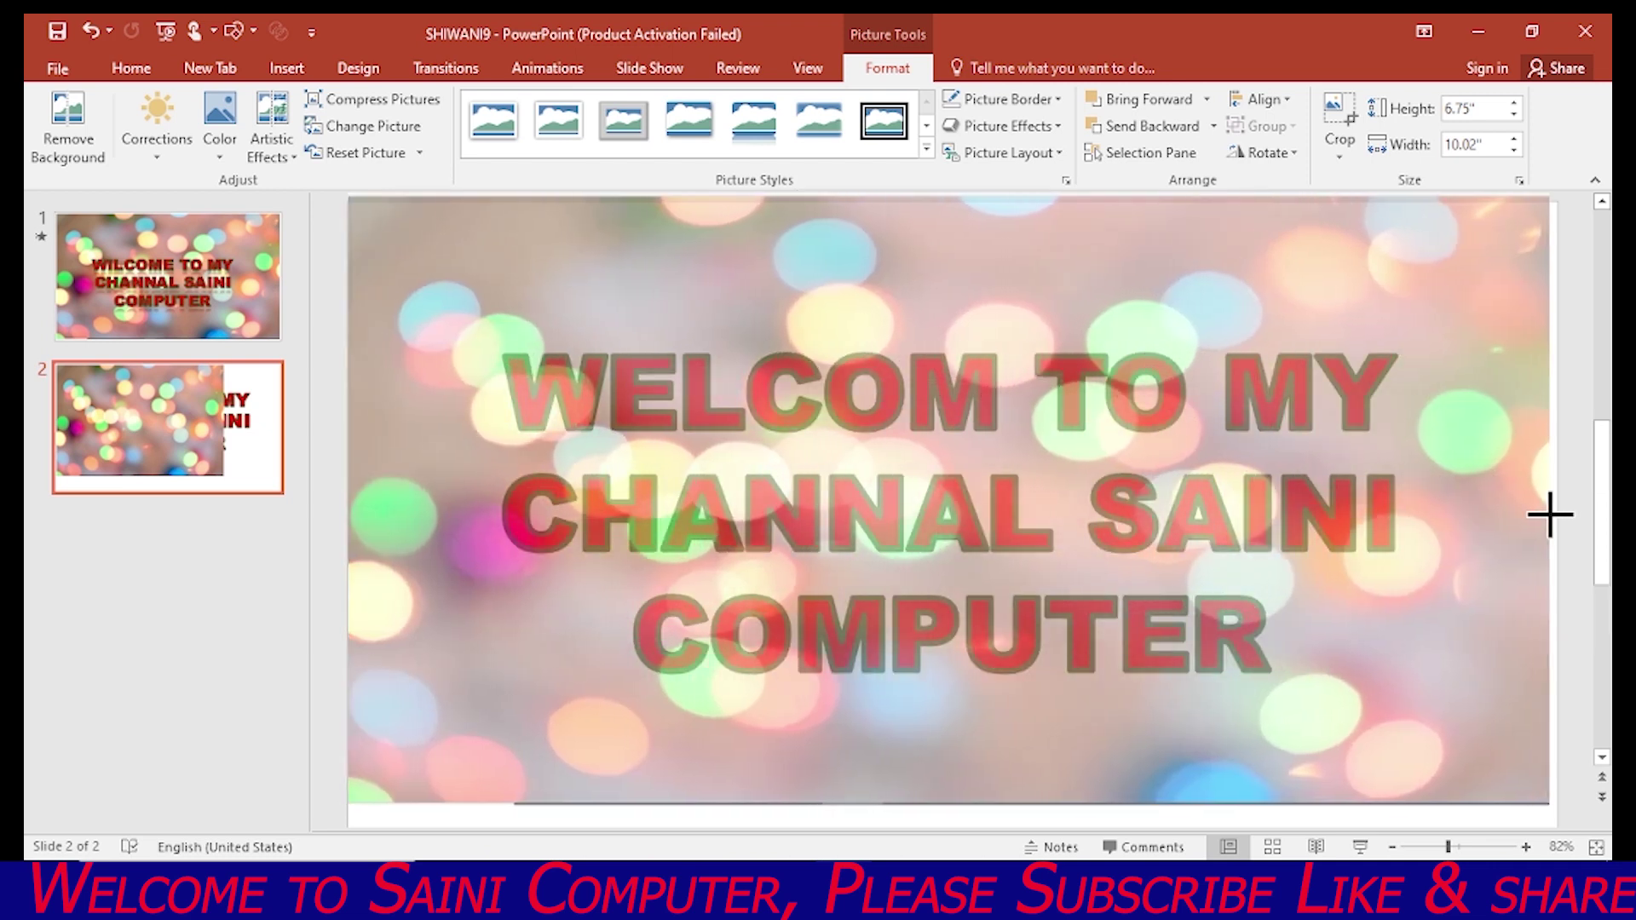
scroll(1103, 548, down, 1)
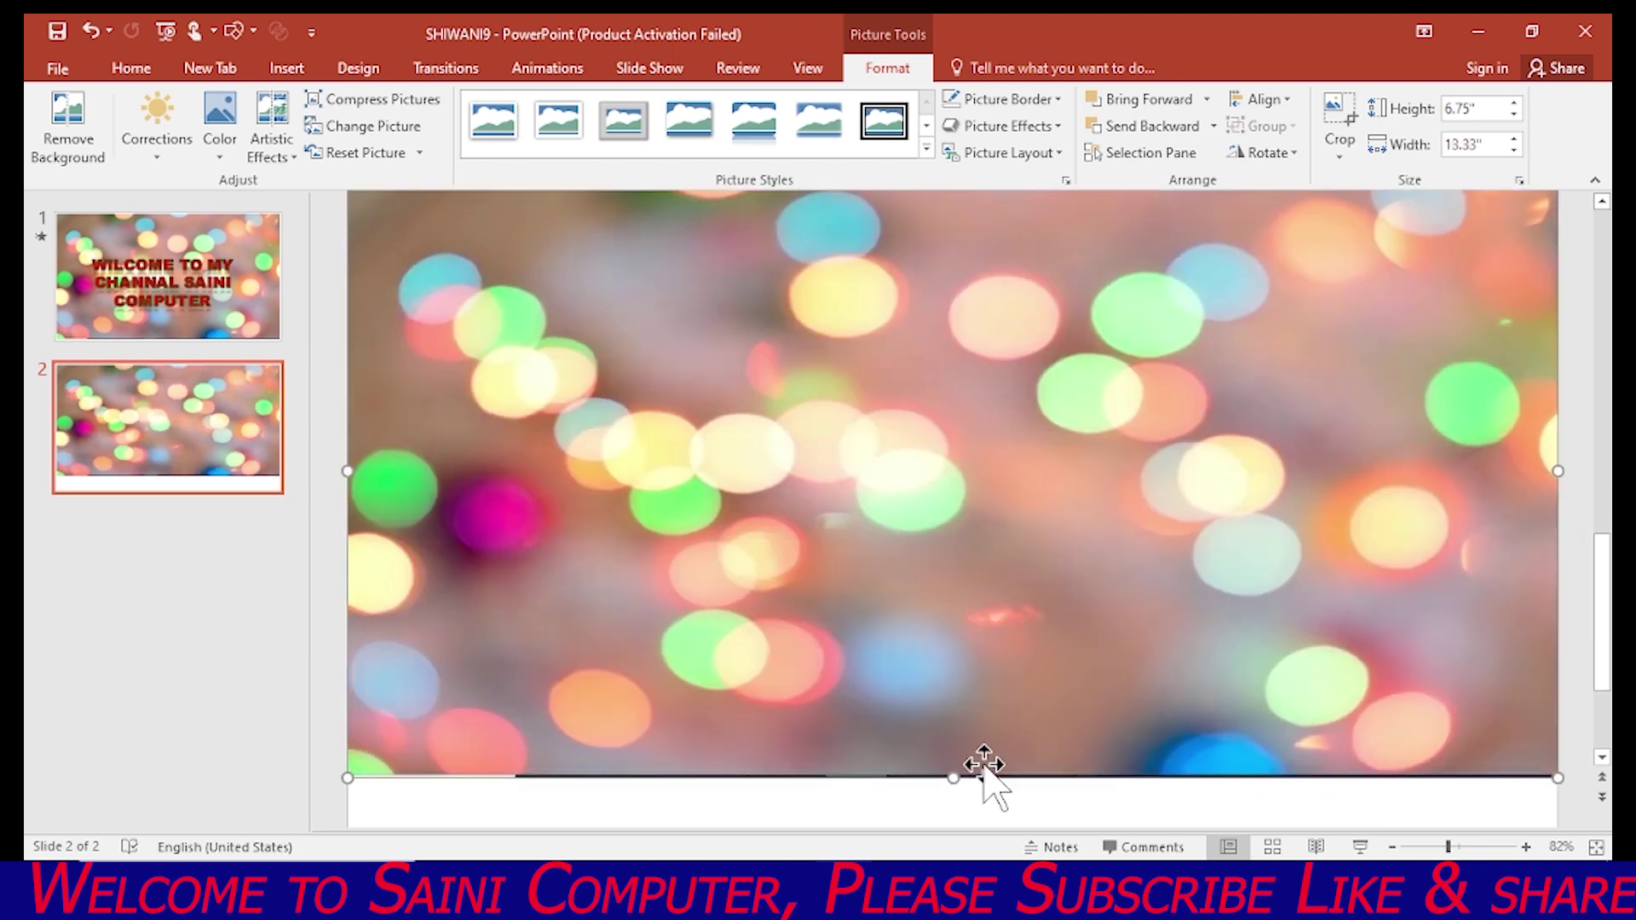
drag(947, 777, 949, 837)
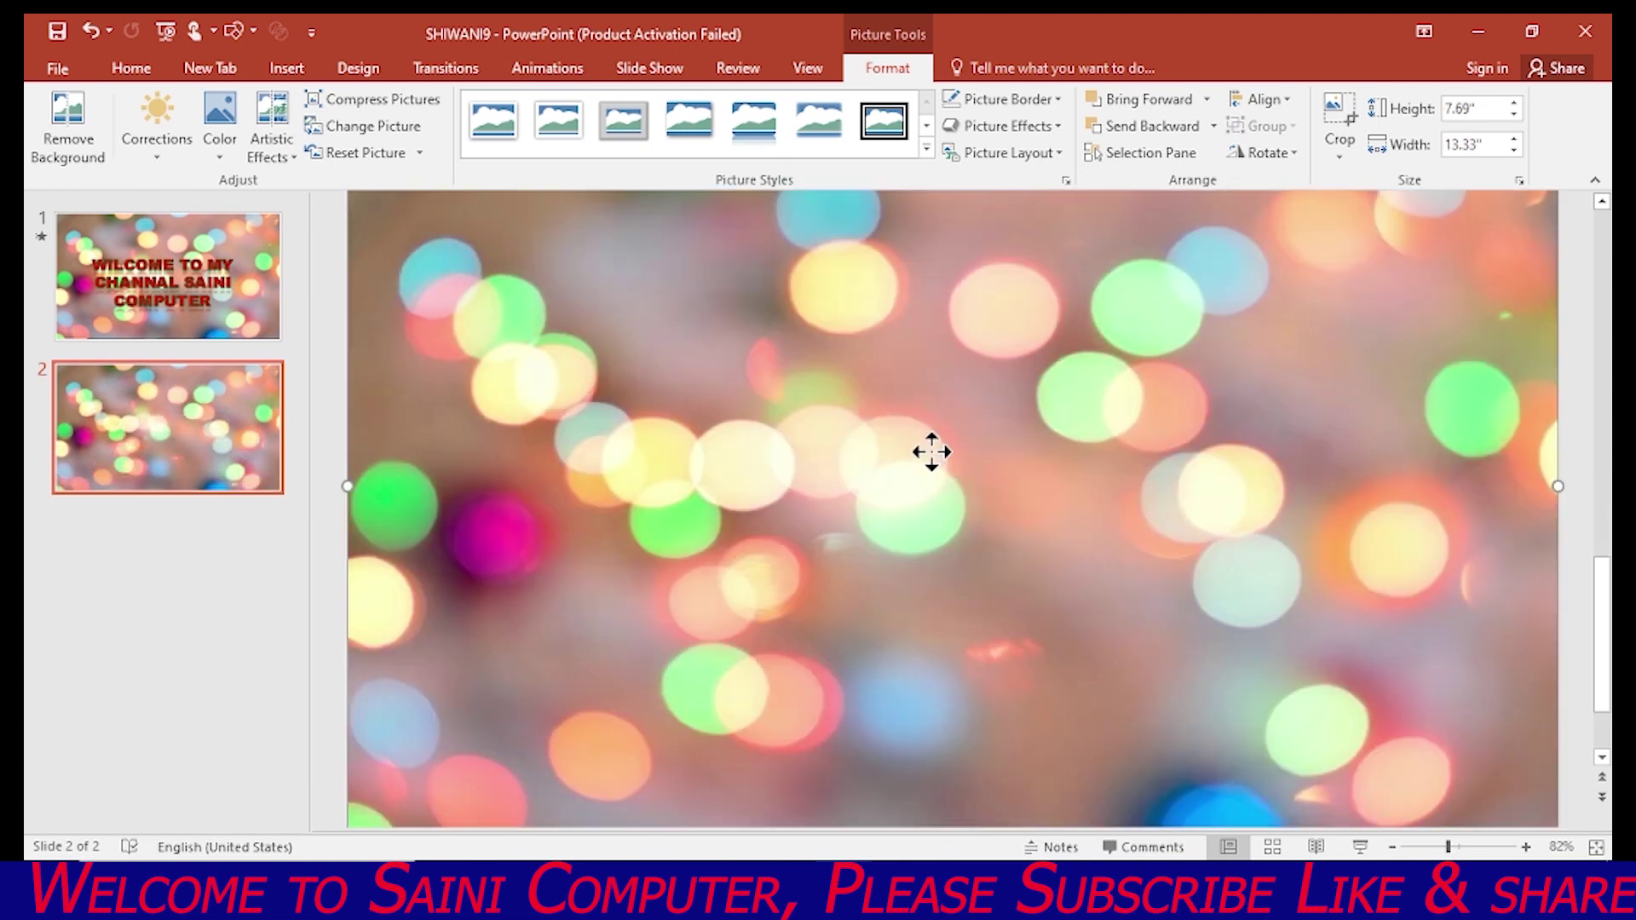
right_click(932, 451)
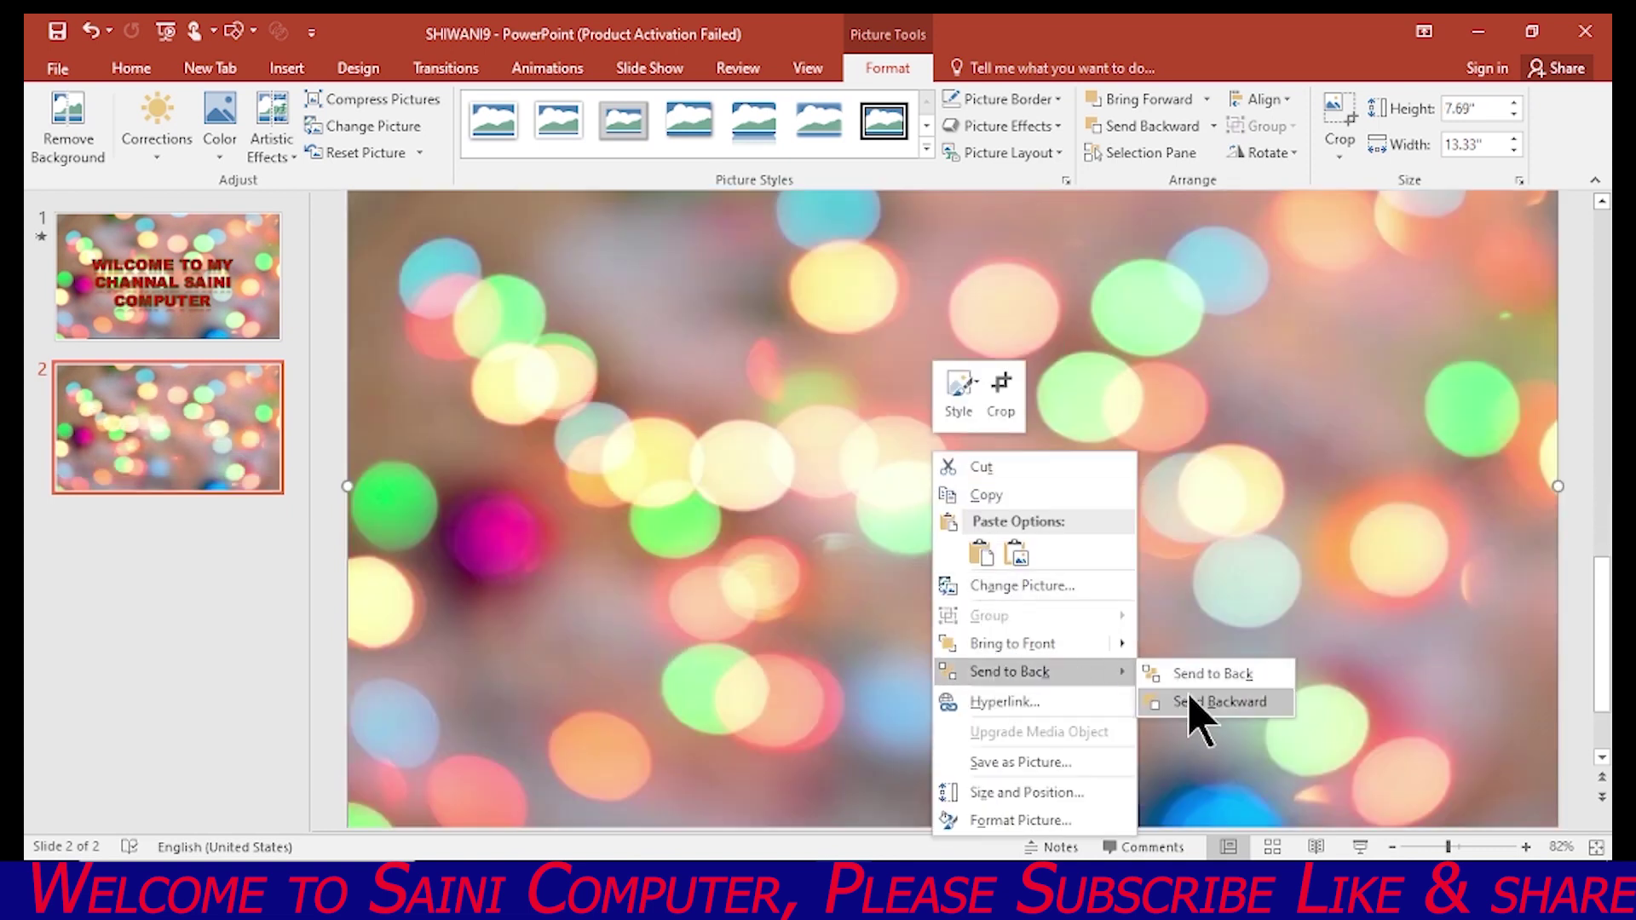
click(1191, 700)
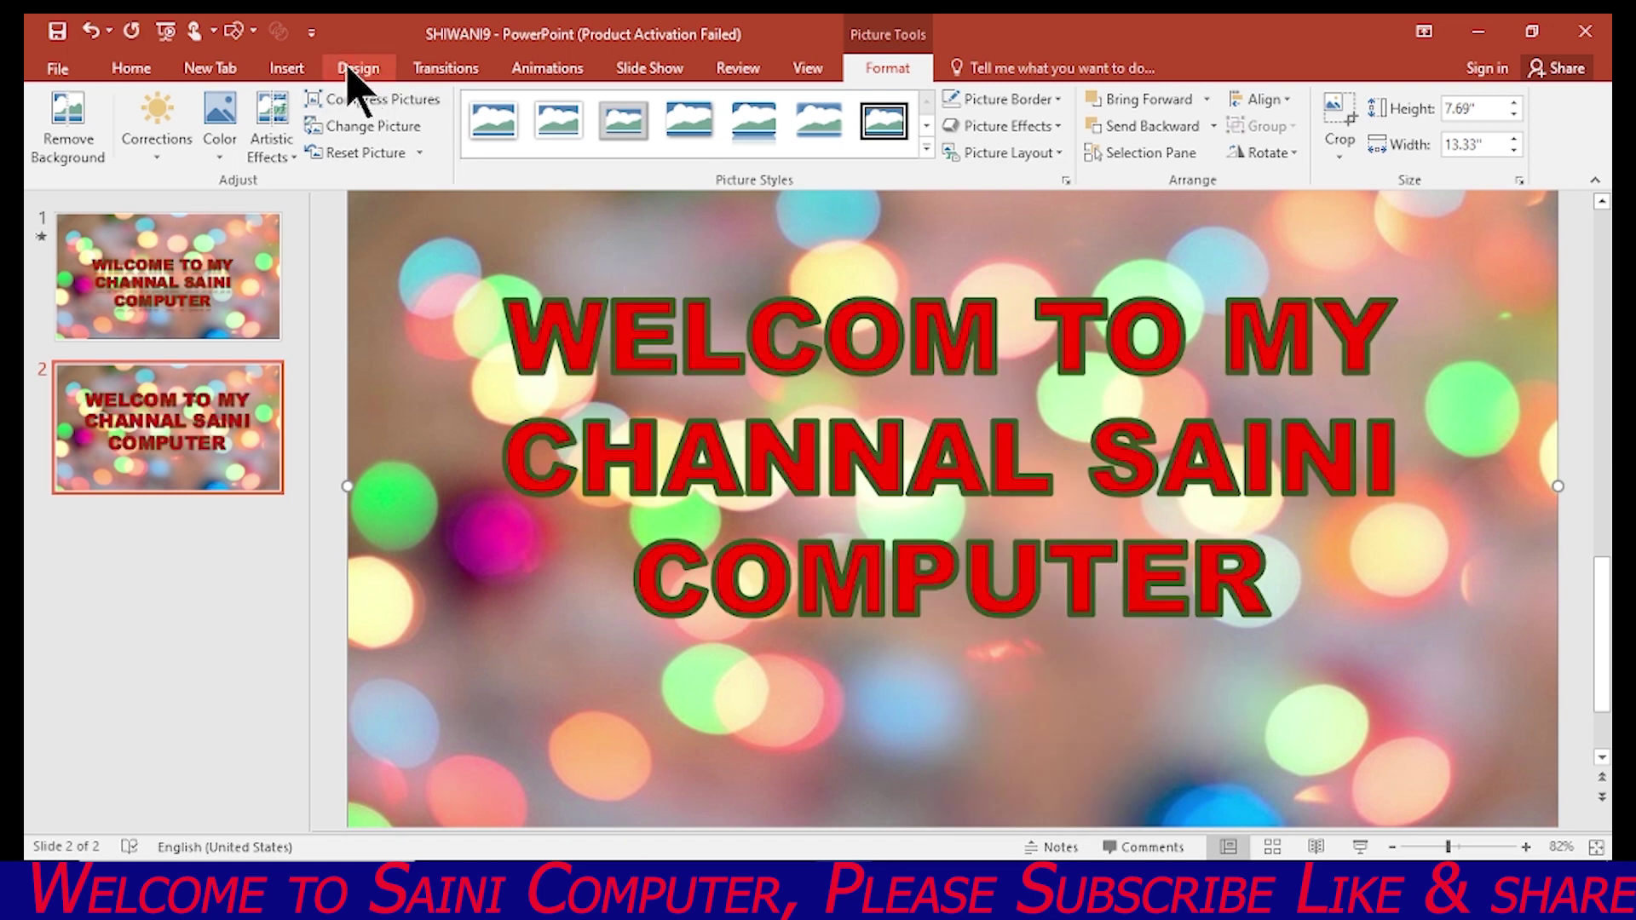
- Draw a small oval circle on slide 2 beside the word COMPUTER
click(288, 68)
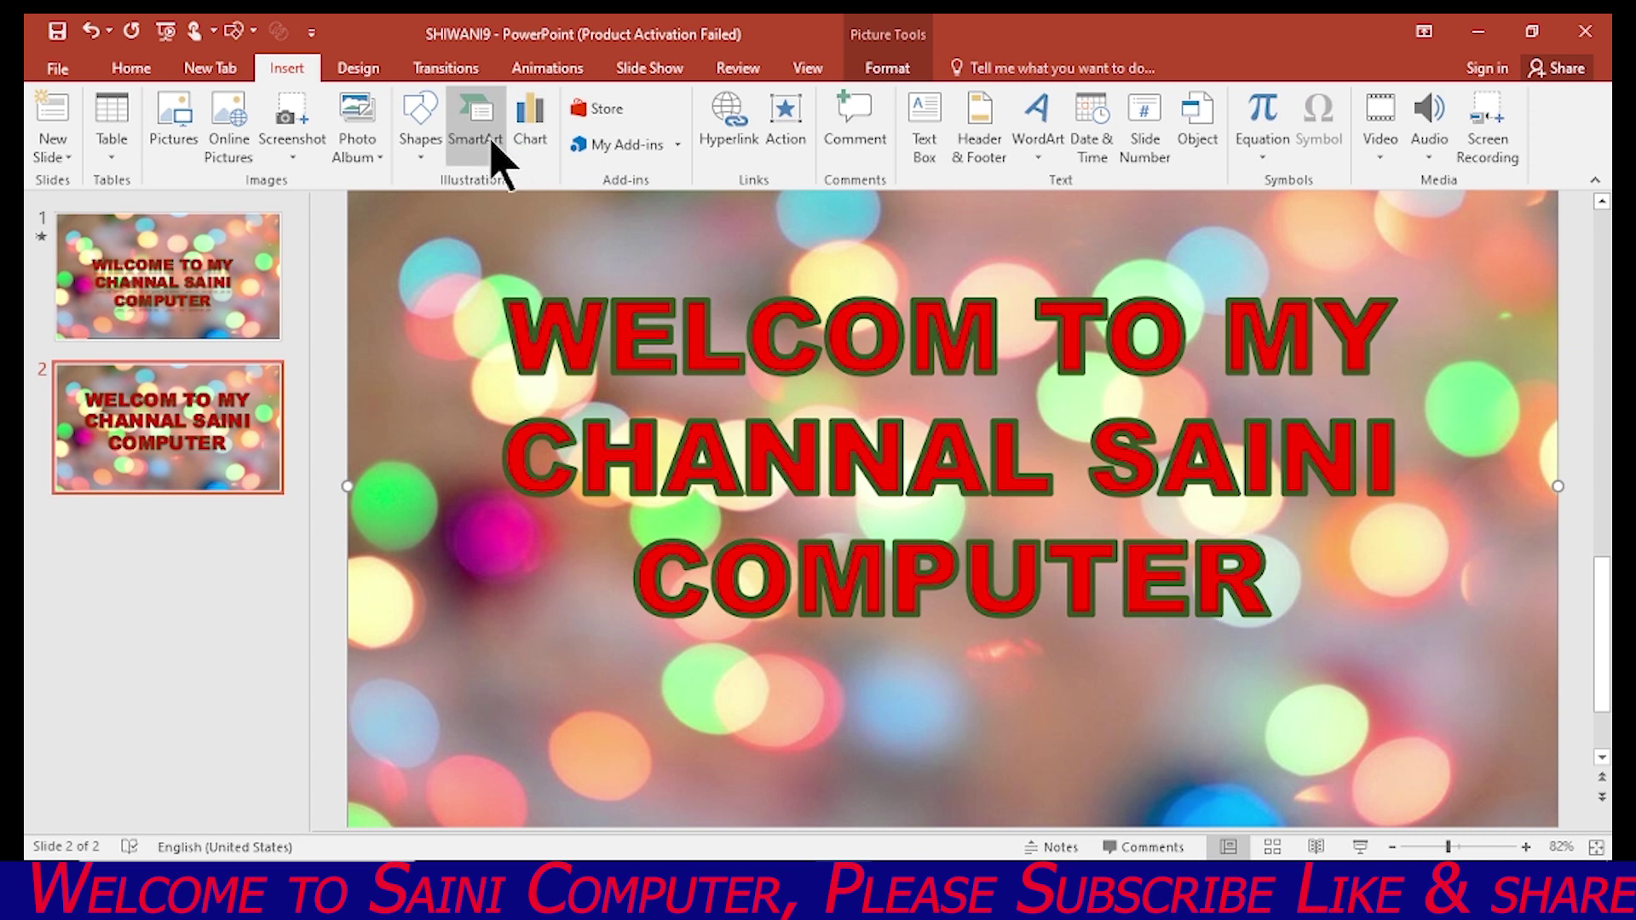
click(422, 147)
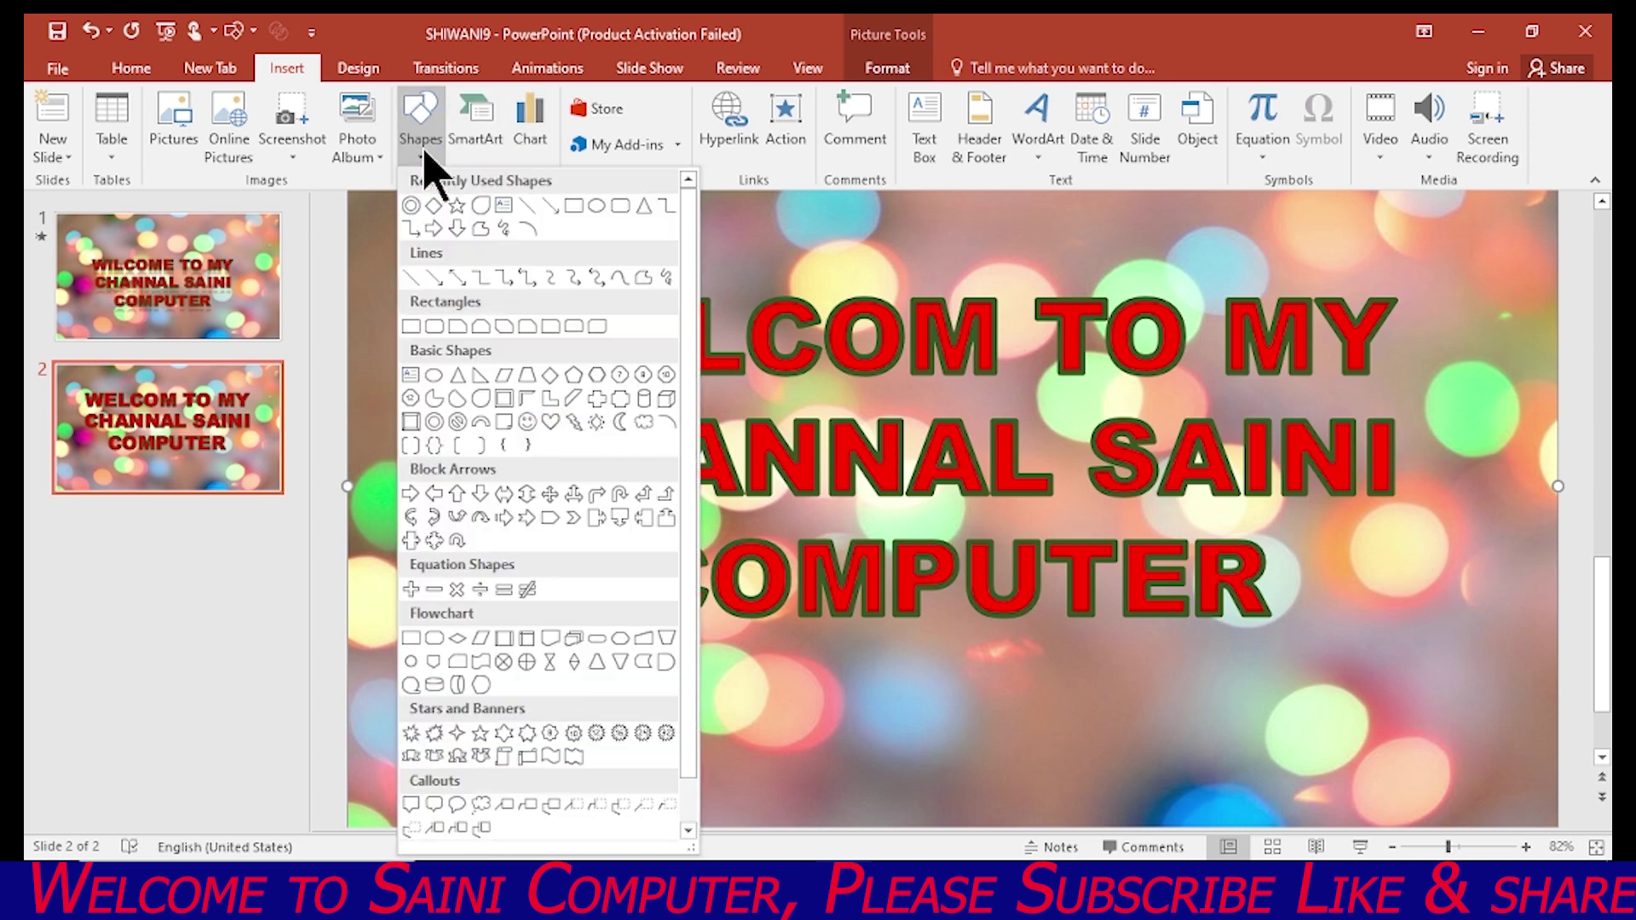
click(597, 206)
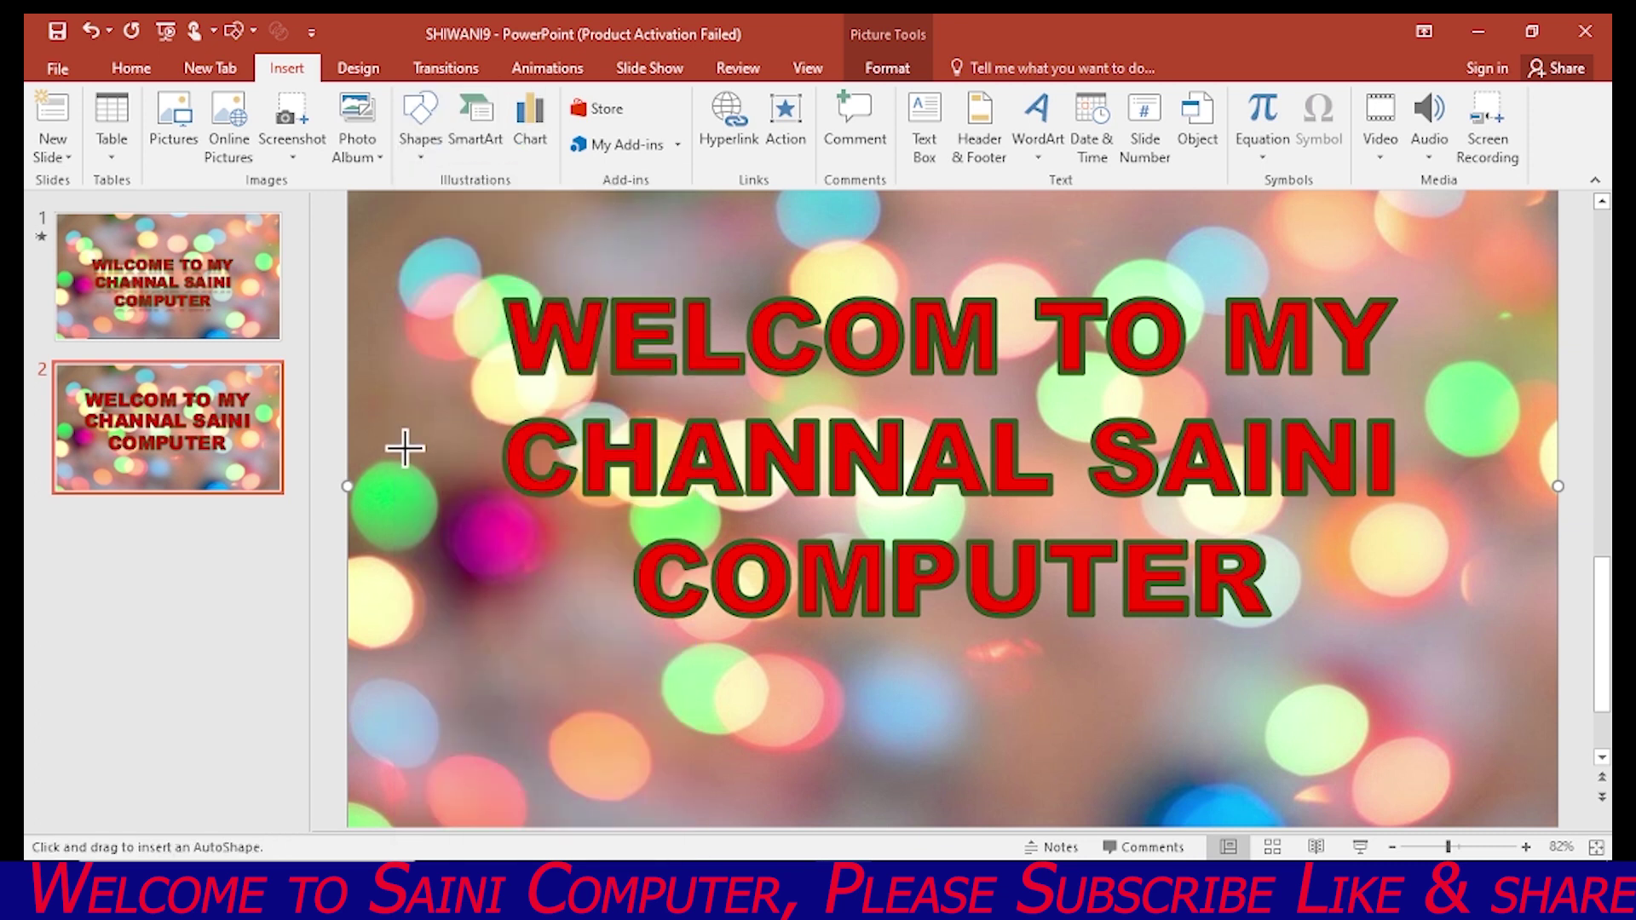
drag(405, 448, 575, 558)
right_click(574, 562)
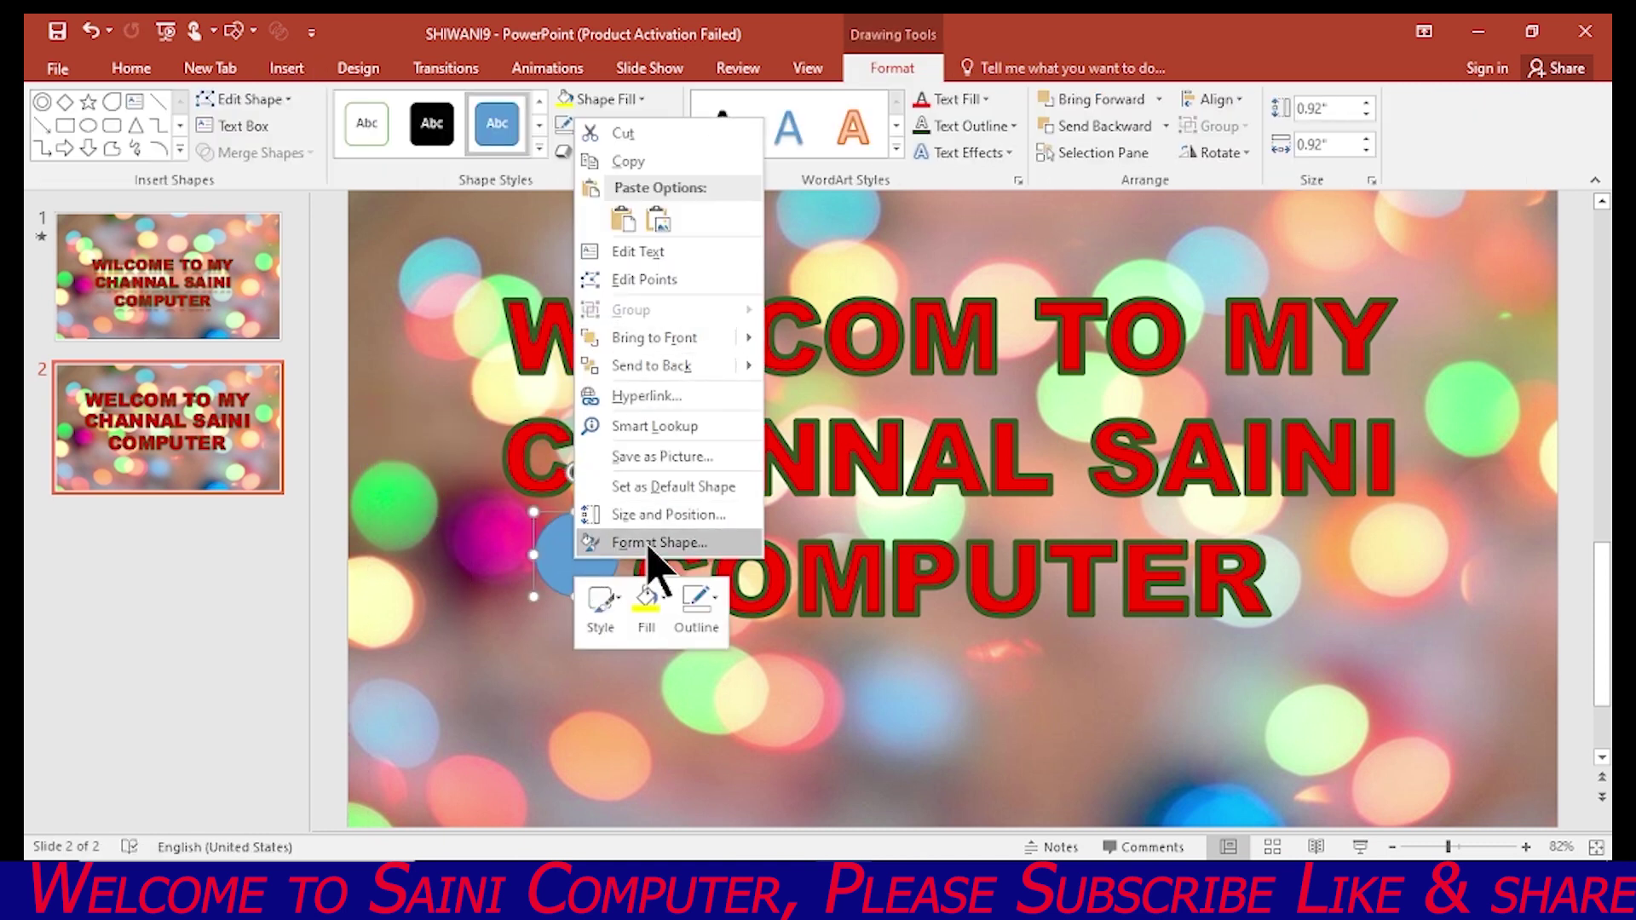
- Give the circle a radial gradient fill in the Format Shape settings
key(Escape)
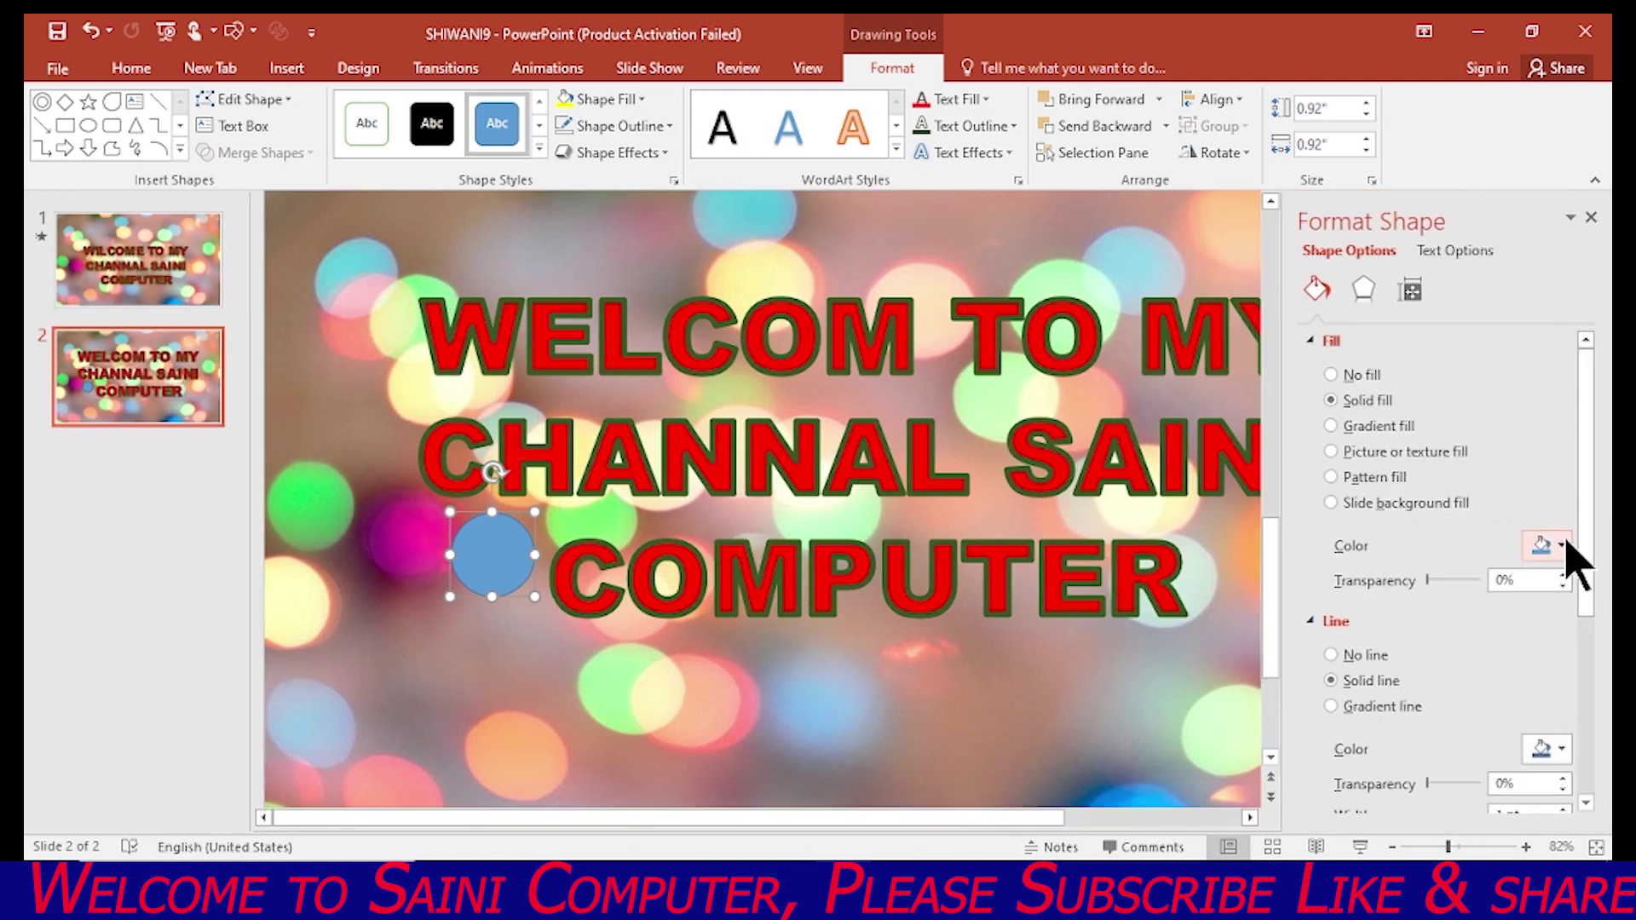
click(1563, 548)
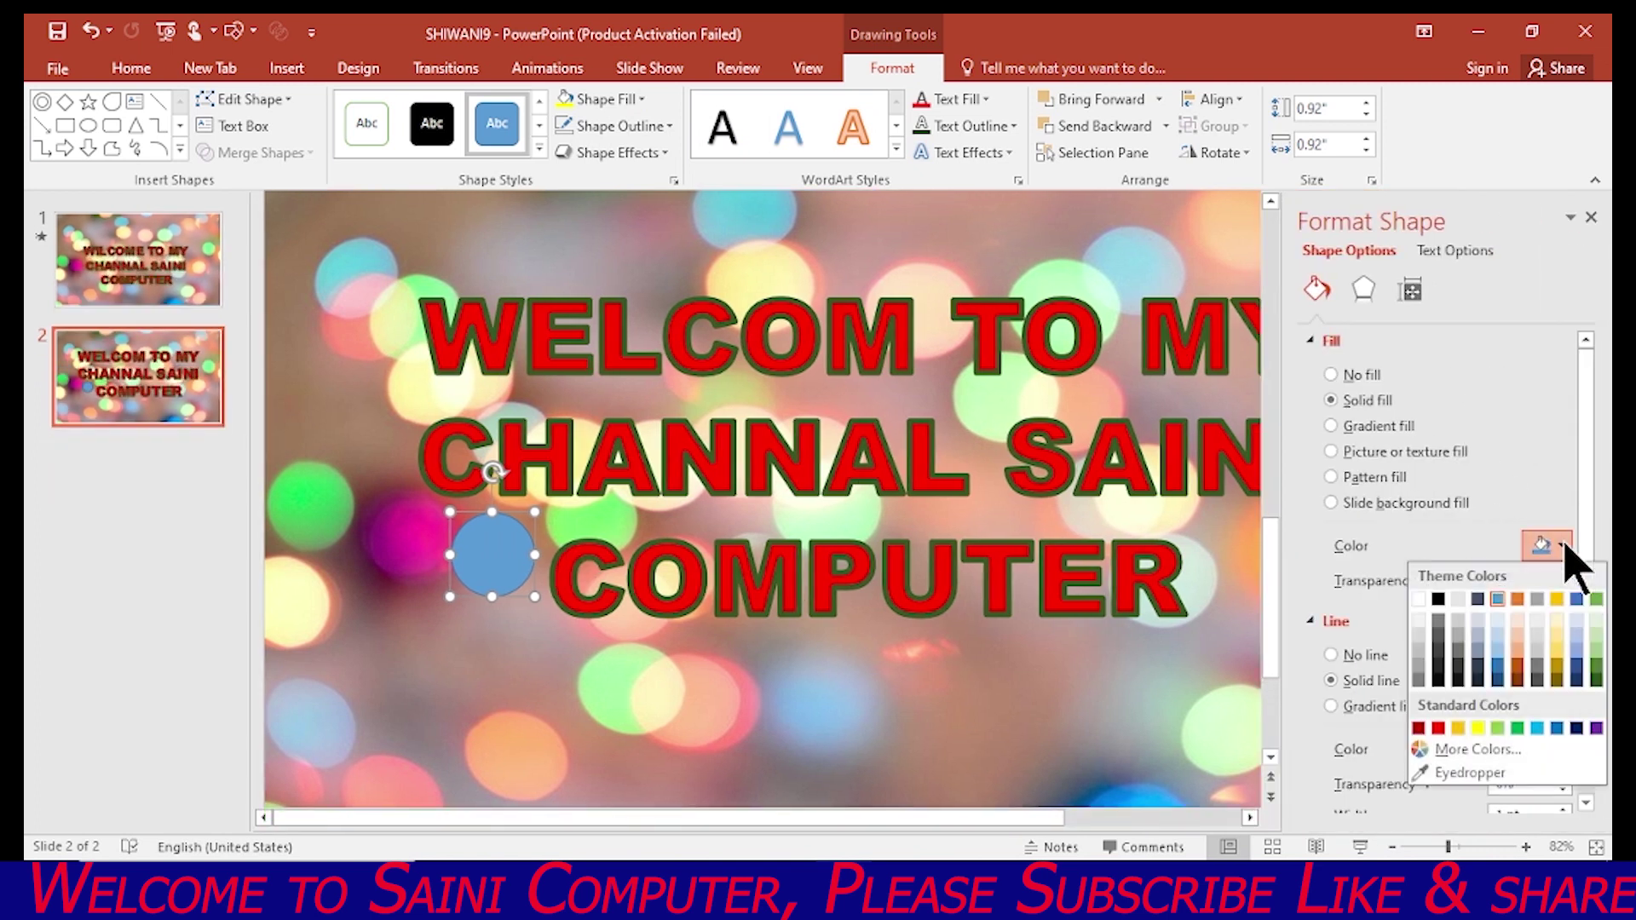
click(1332, 426)
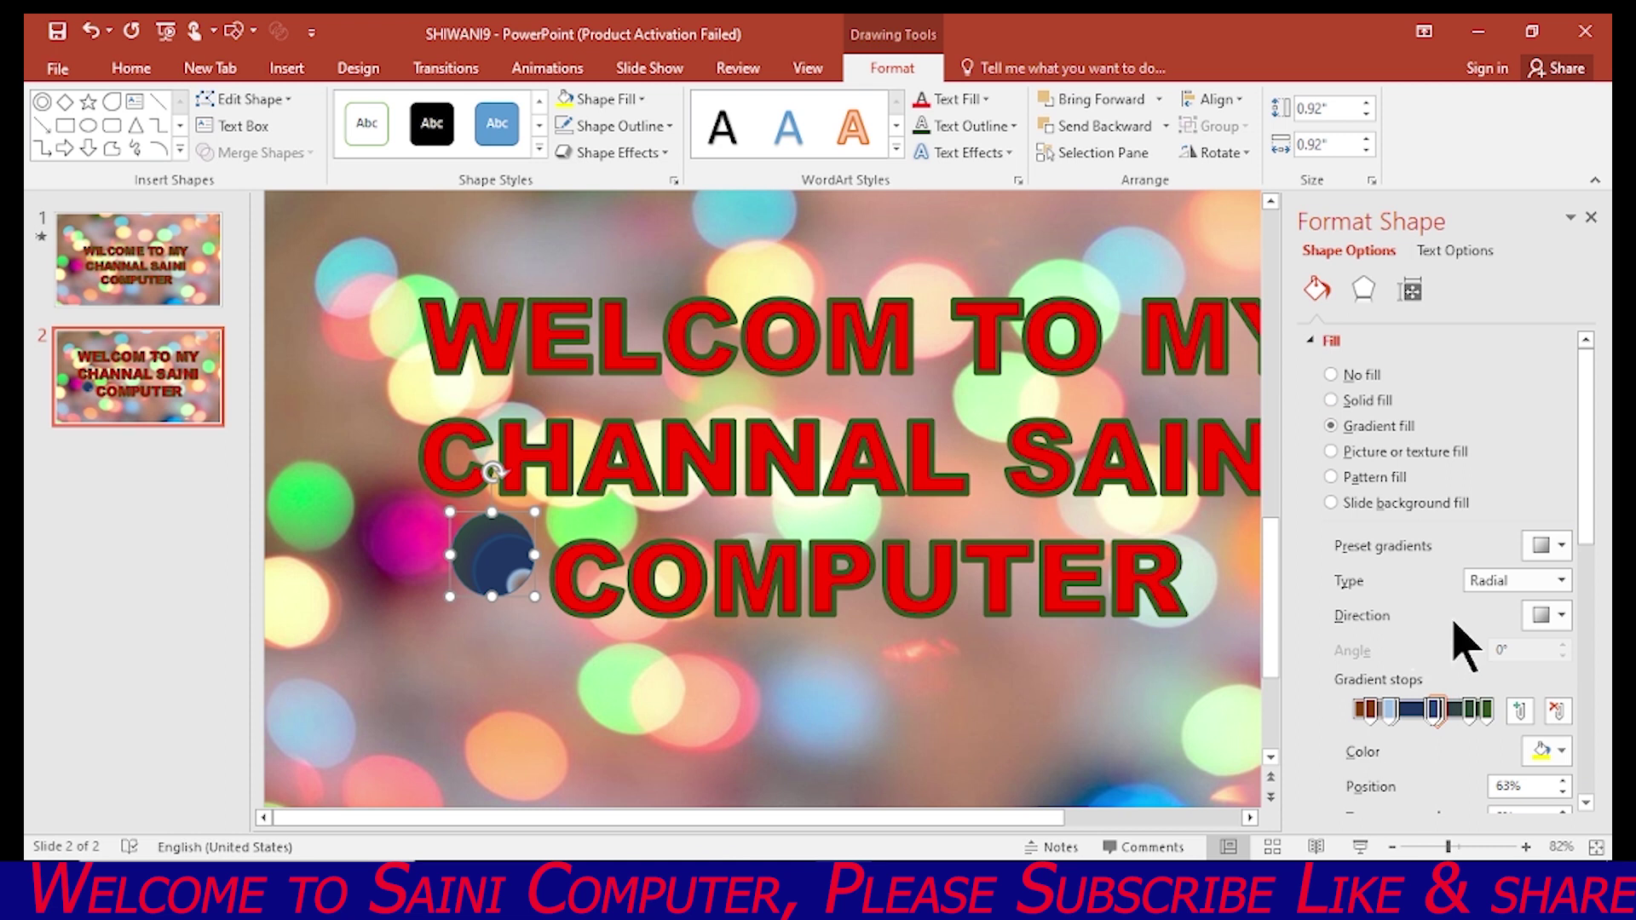
click(1562, 581)
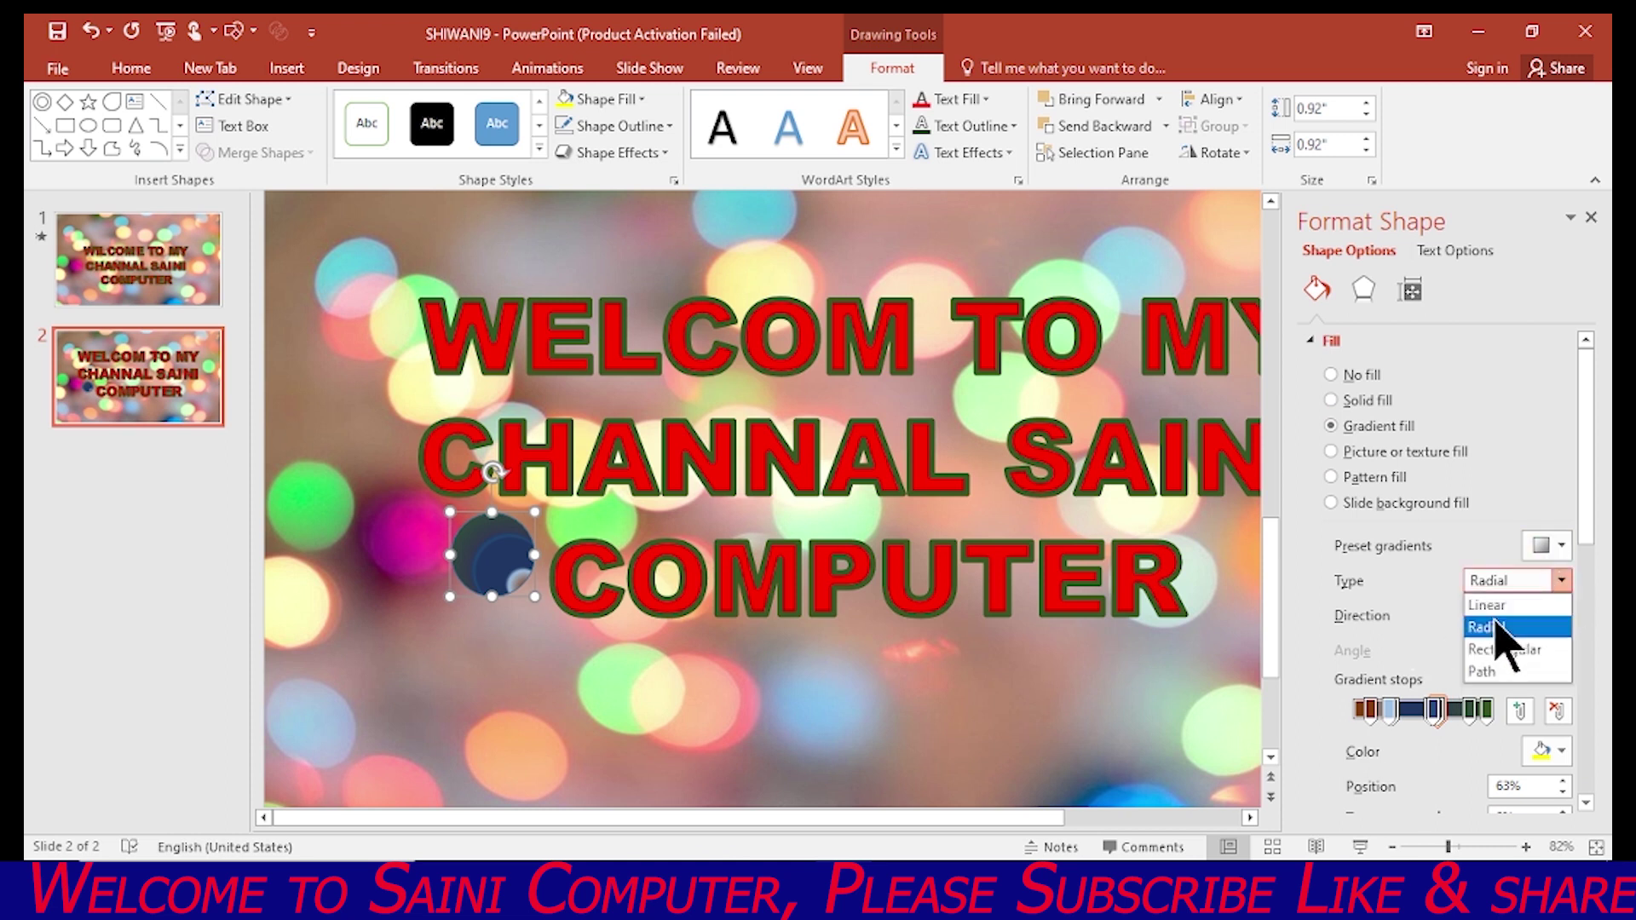
click(1497, 629)
click(1561, 547)
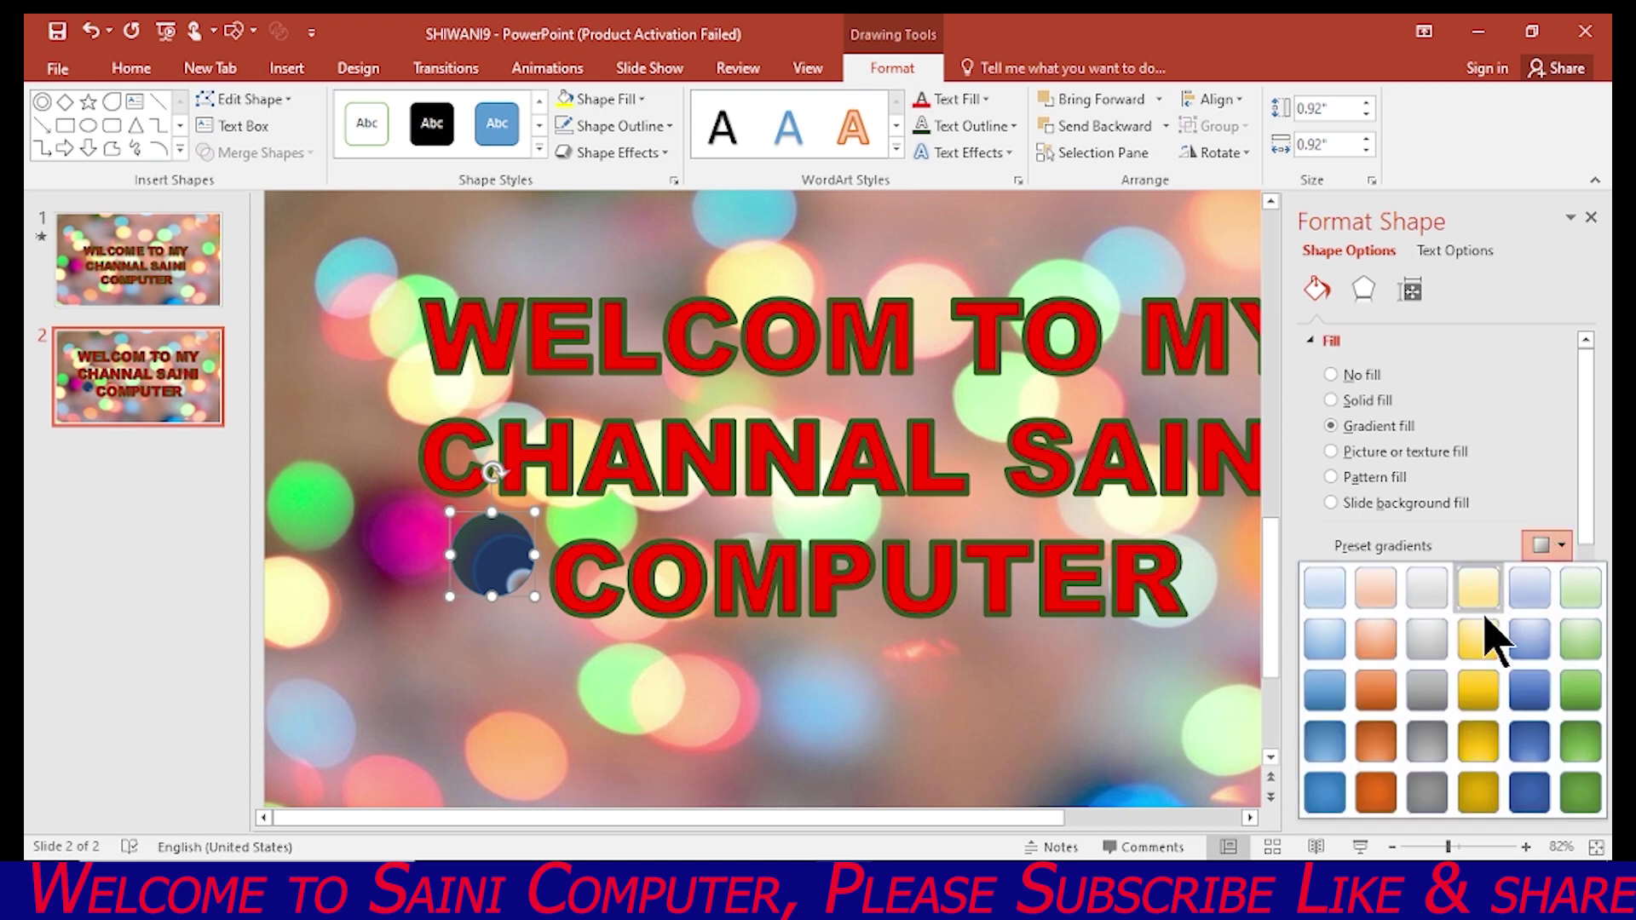
click(1532, 503)
- Apply a top bevel to the circle with 80 pt width and 40 pt height
click(1363, 289)
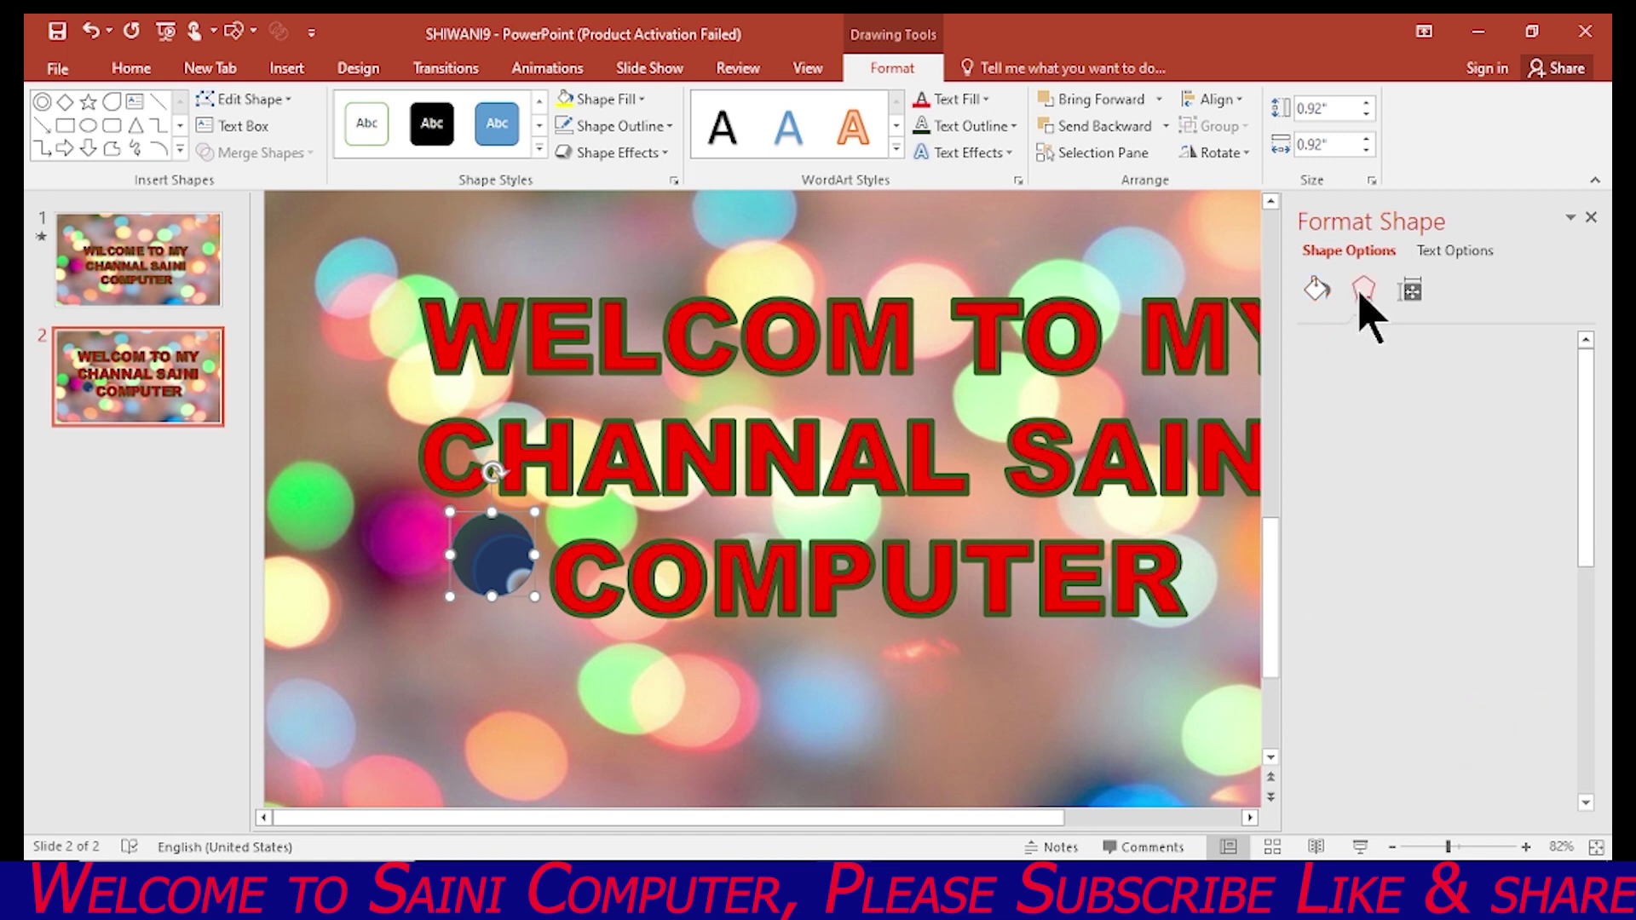
click(1404, 532)
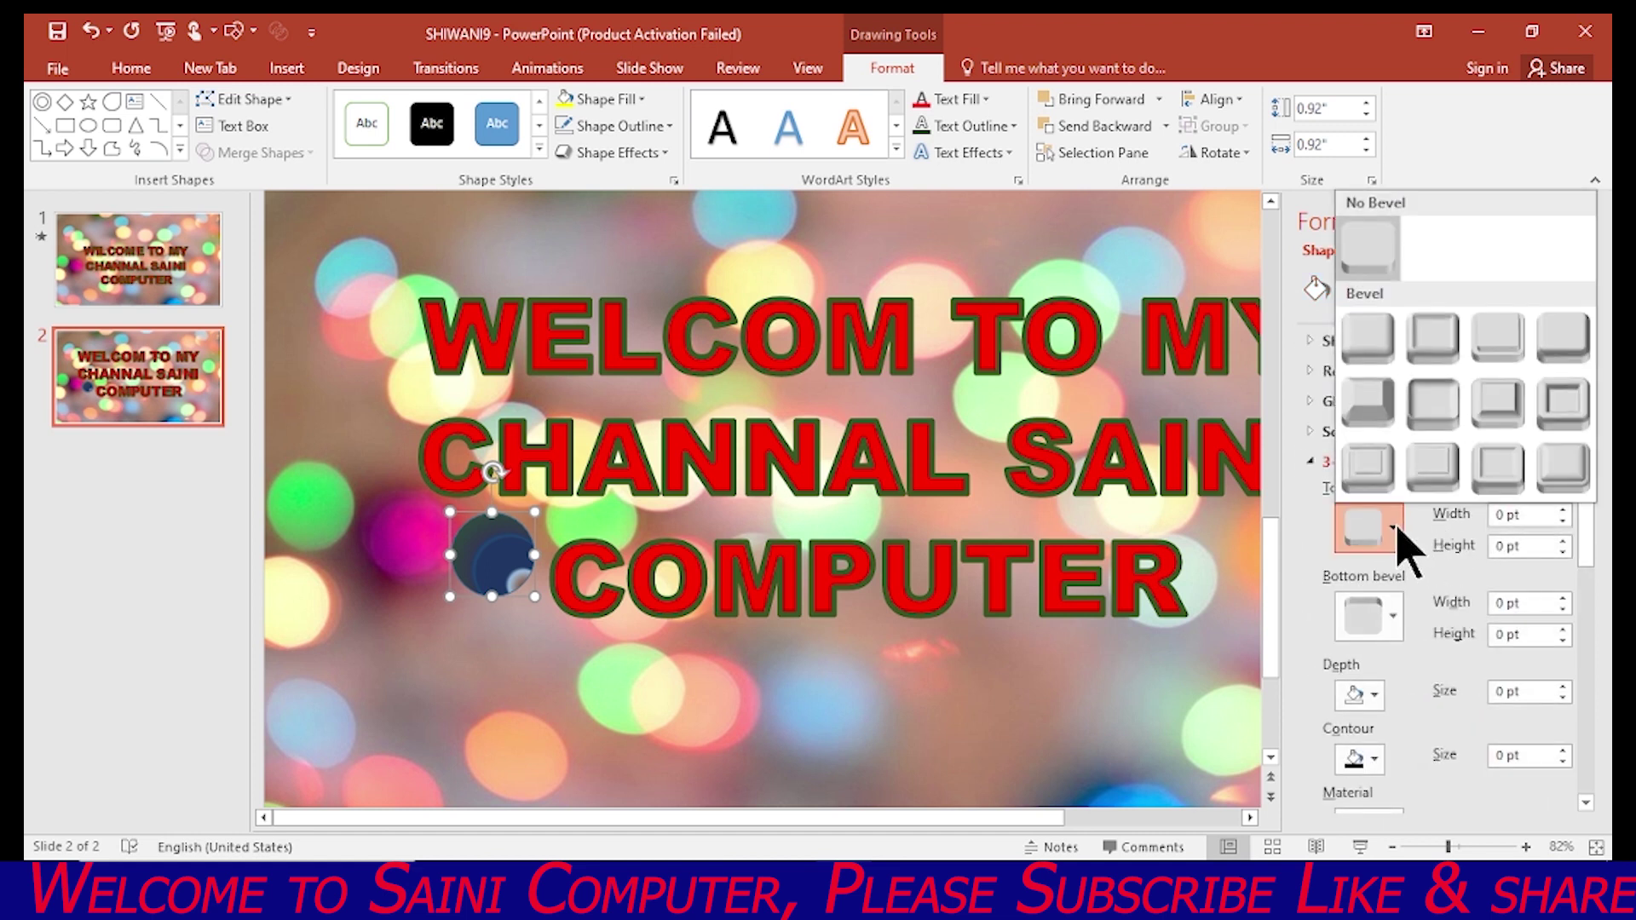
click(1359, 333)
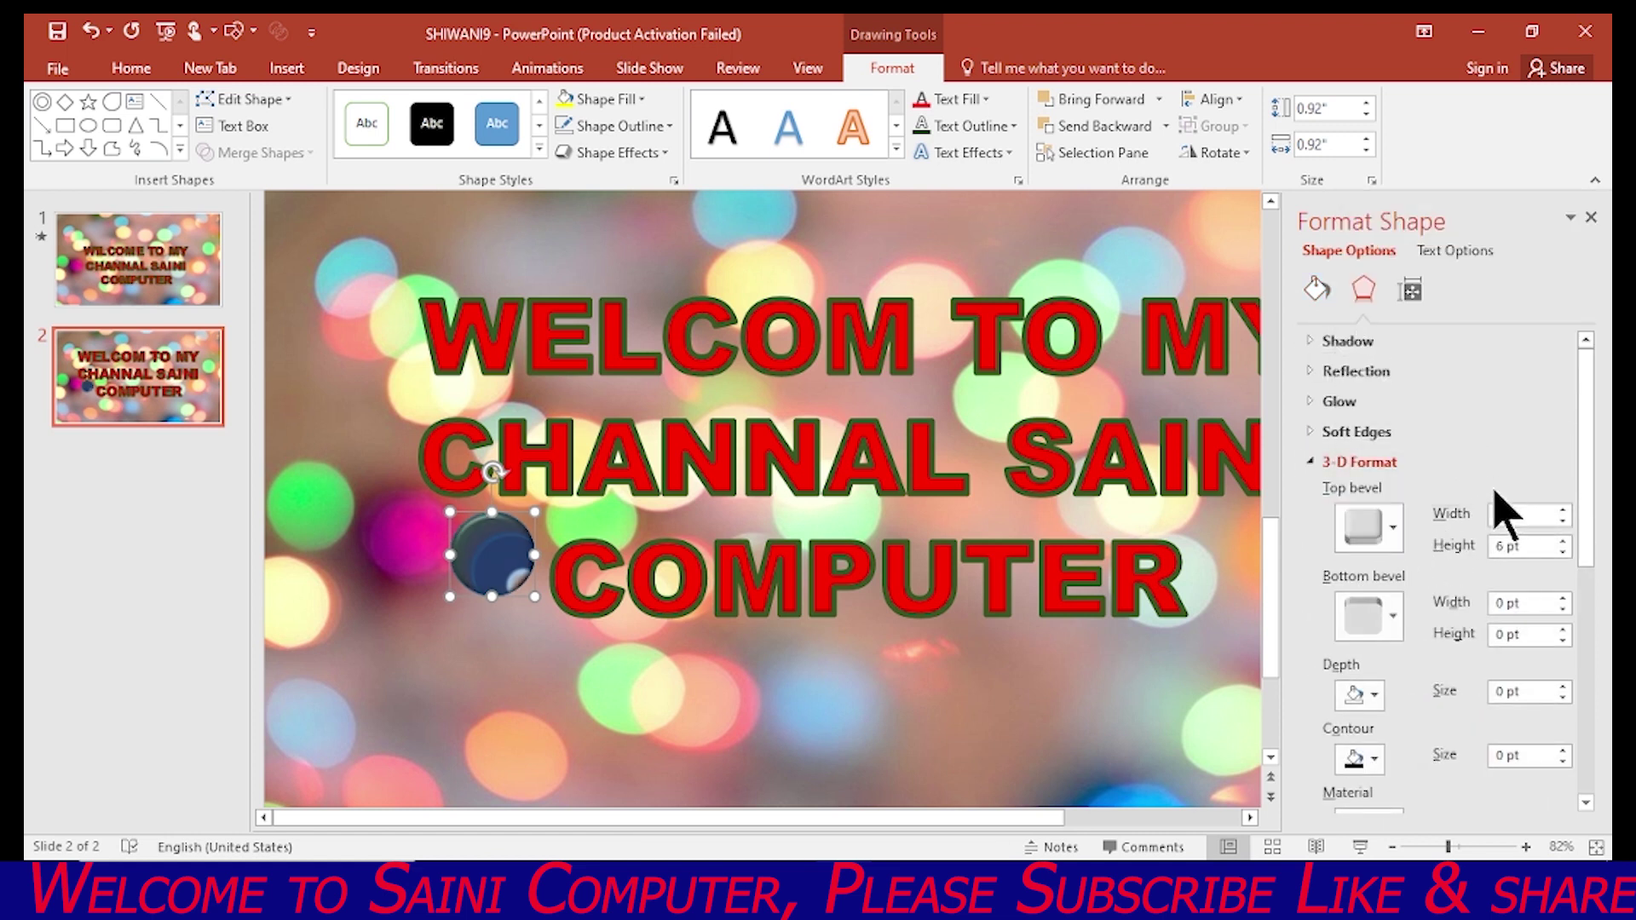
key(BackSpace)
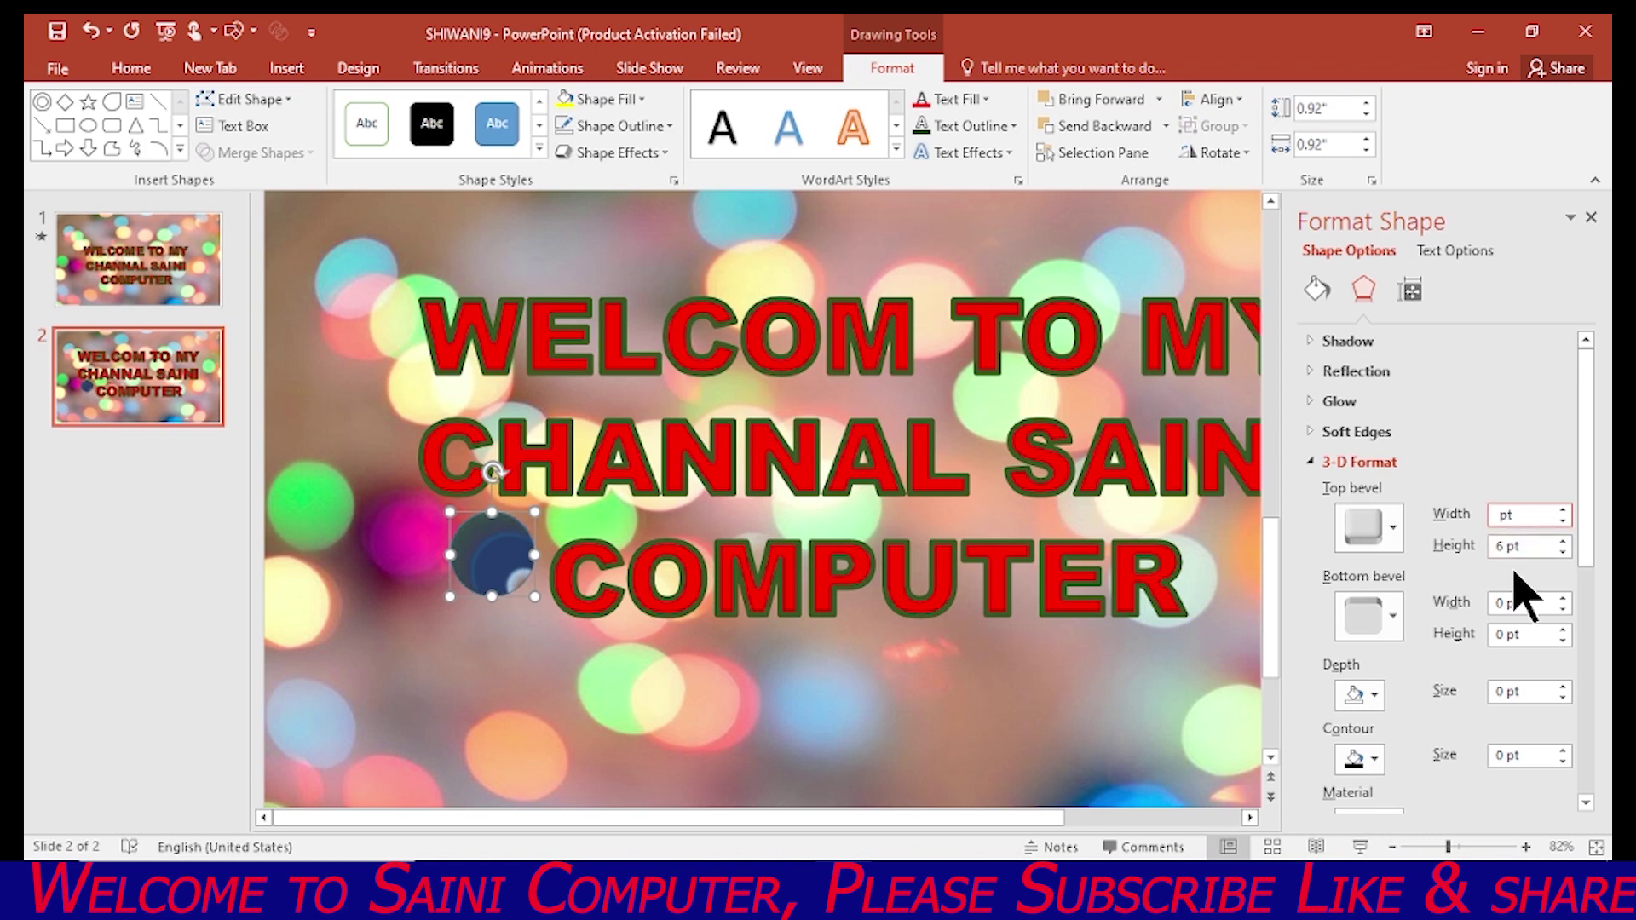
text(90 )
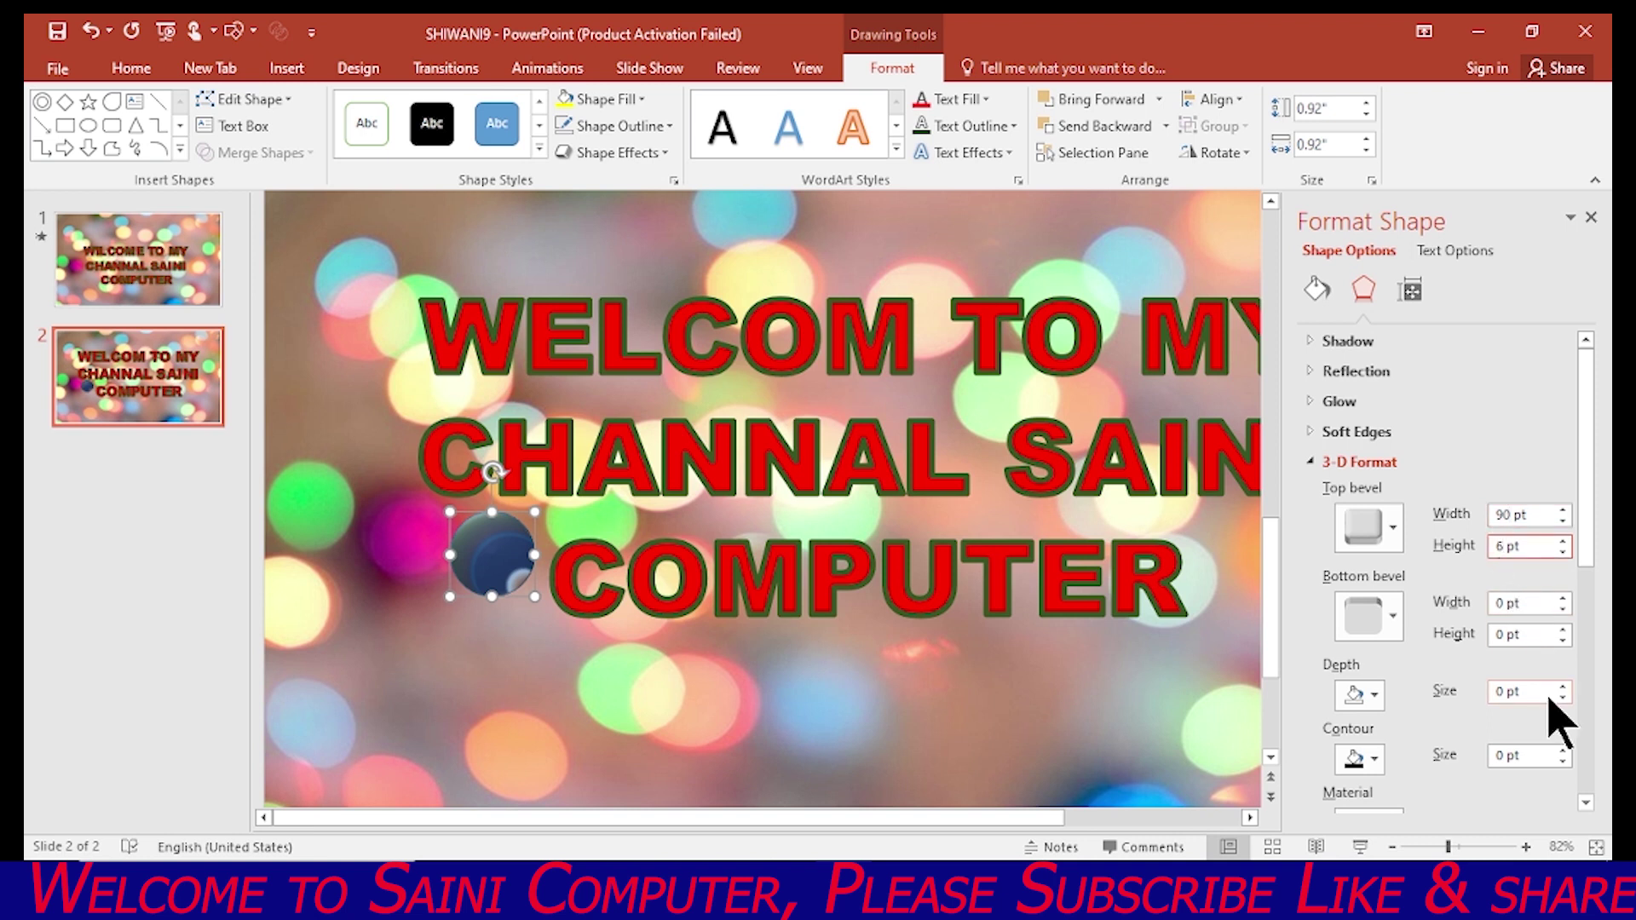
text(0)
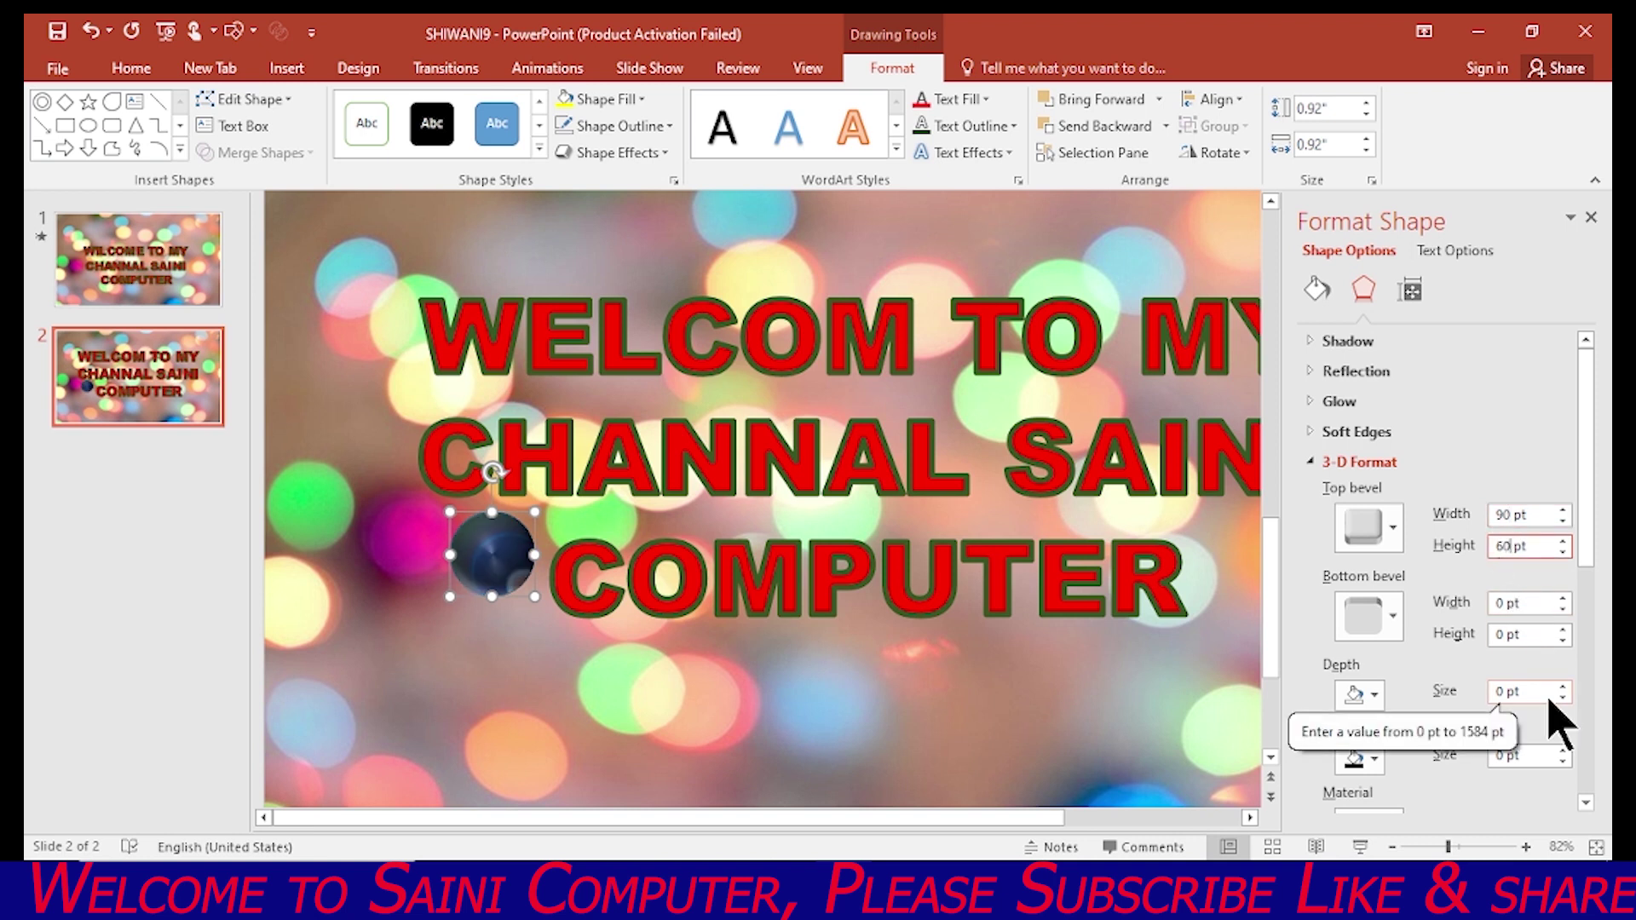
key(BackSpace)
key(BackSpace)
text(4)
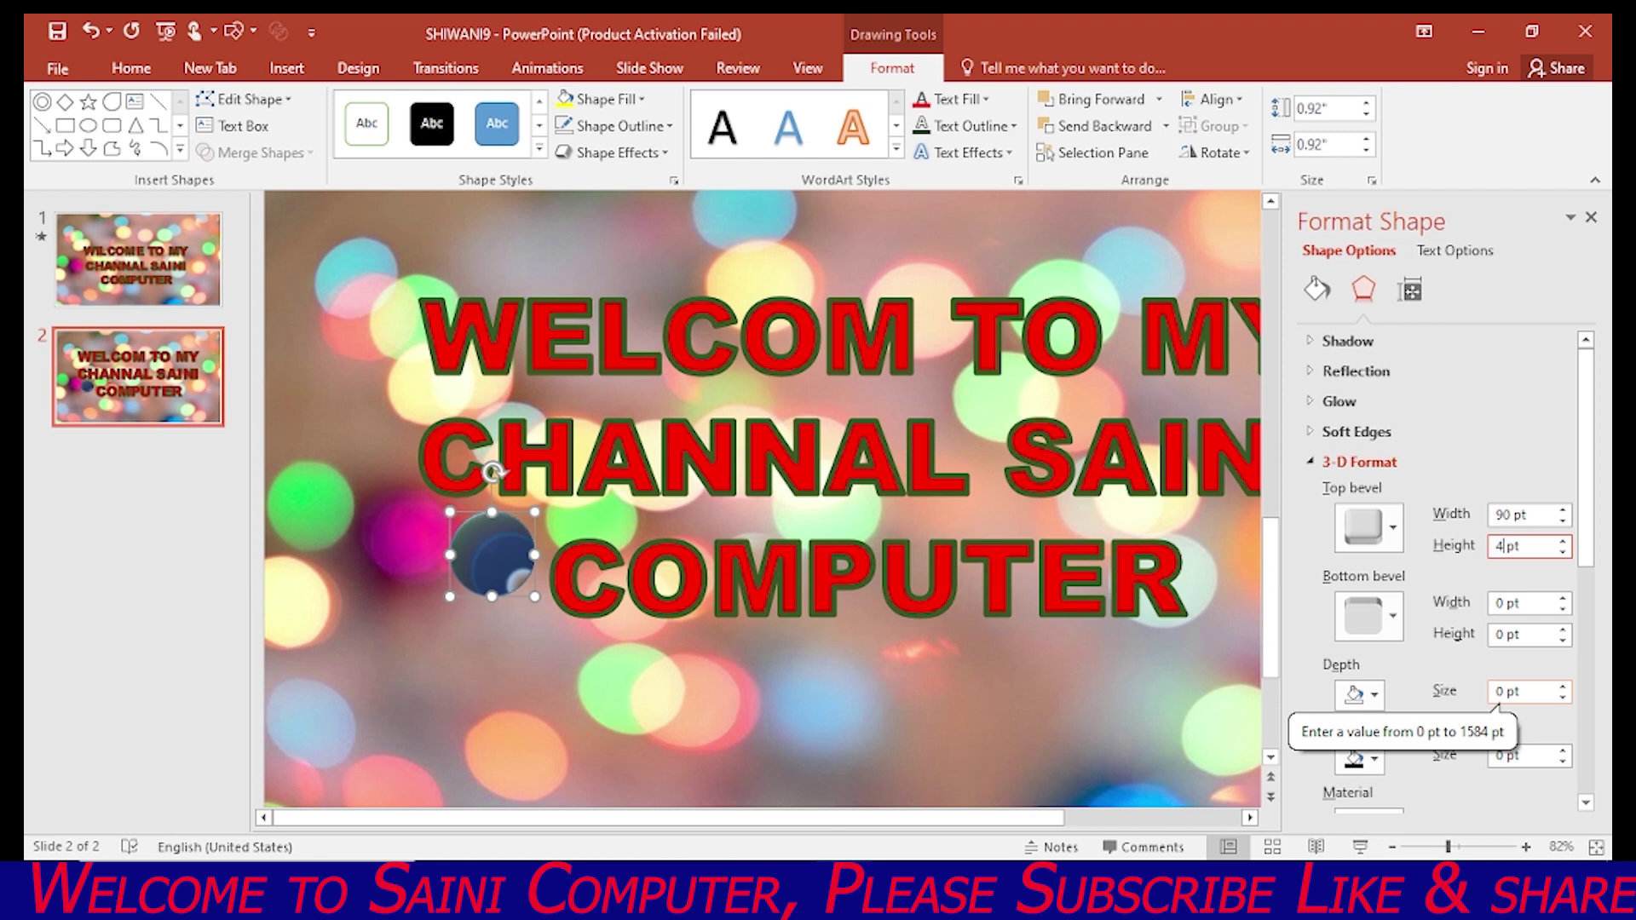
text(0)
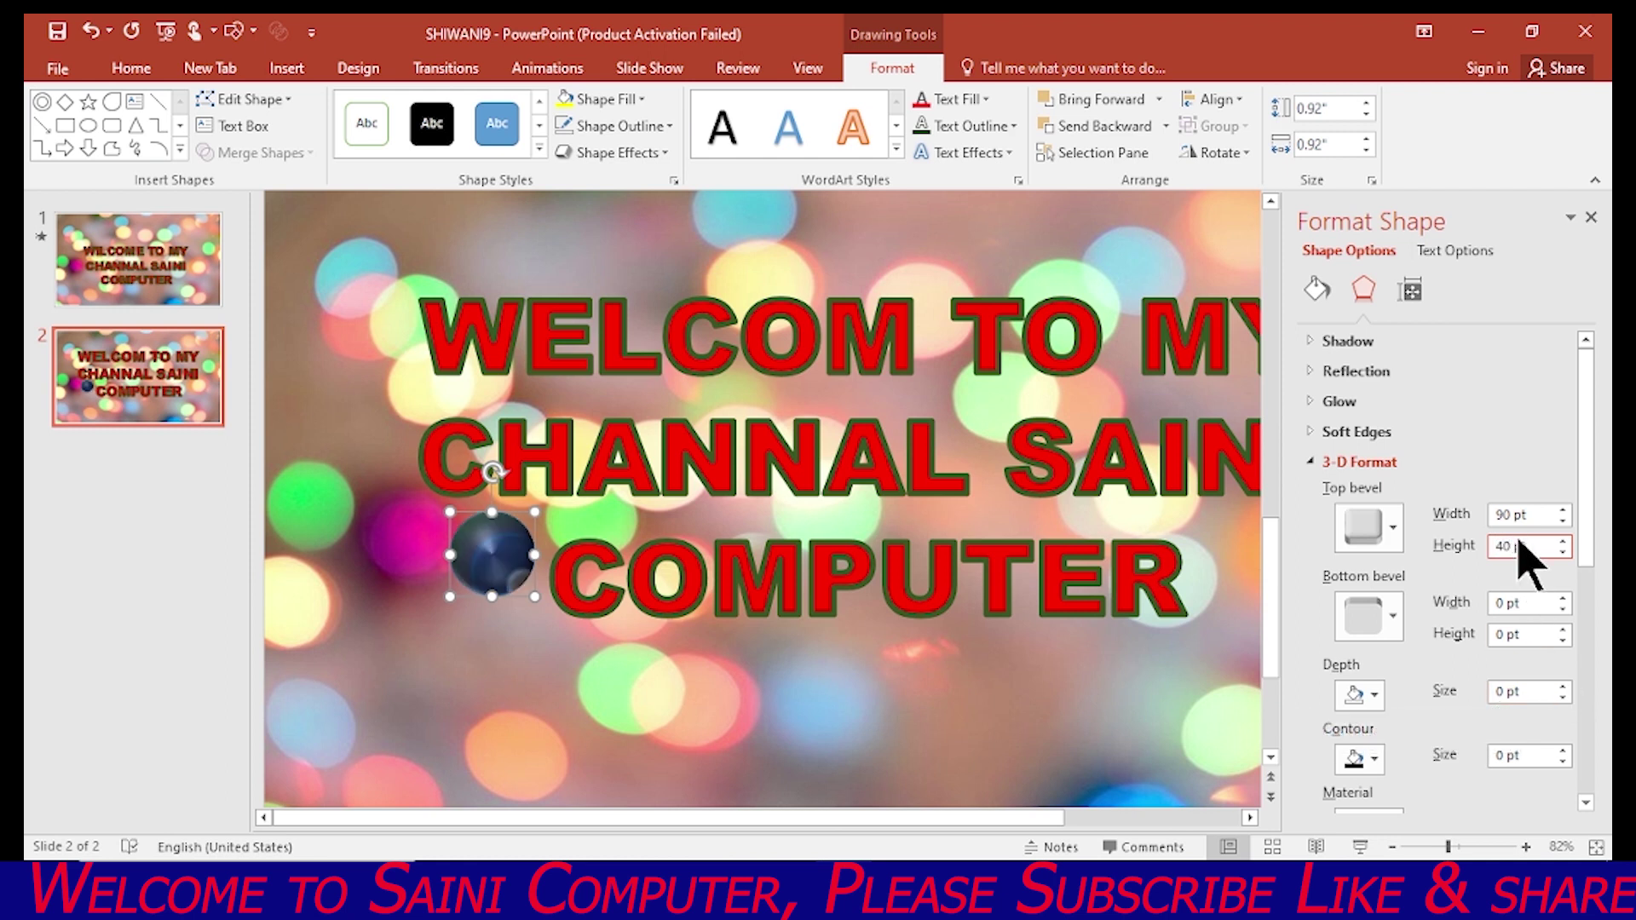
key(BackSpace)
key(BackSpace)
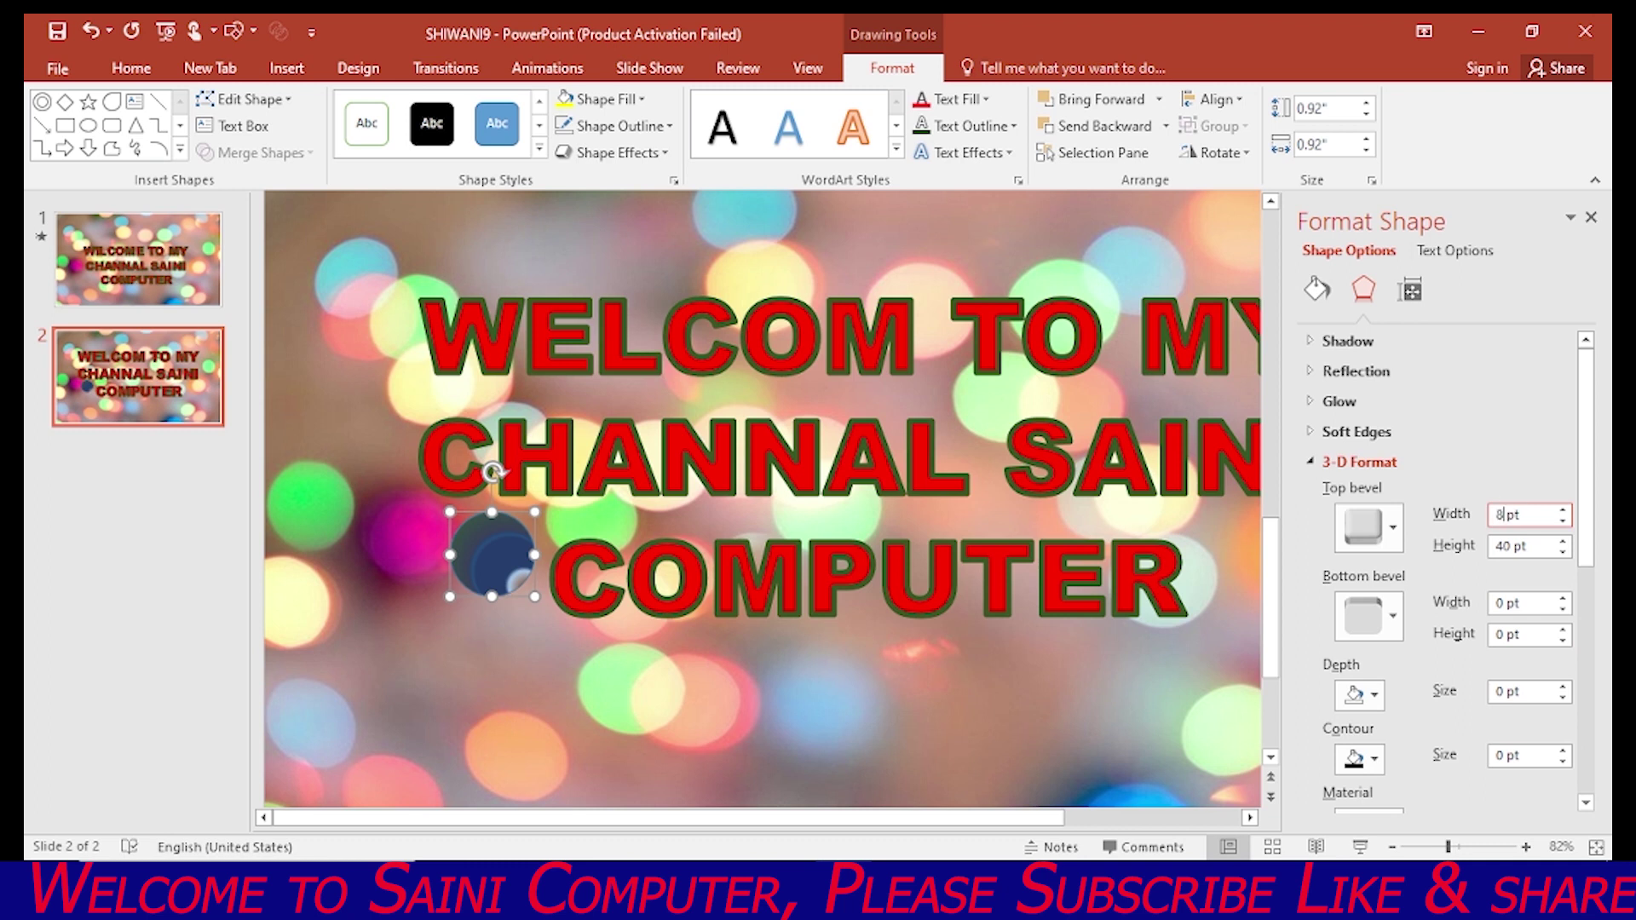
text(80)
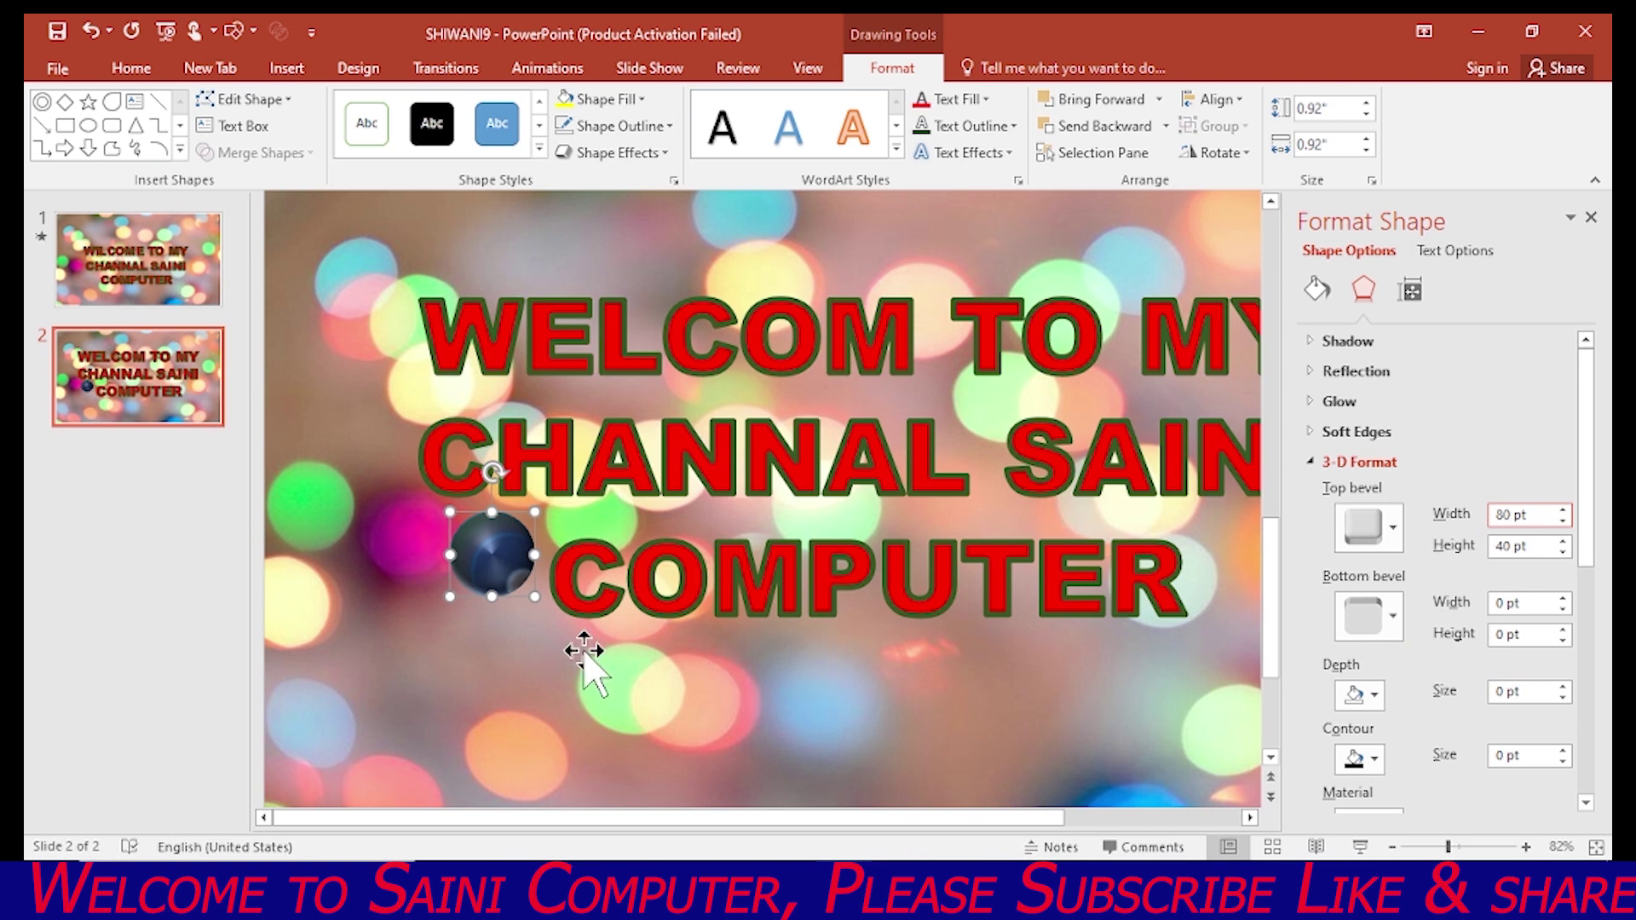
- Give the sphere Neutral lighting and a Translucent material, nudging it into place beside COMPUTER
drag(490, 547, 500, 579)
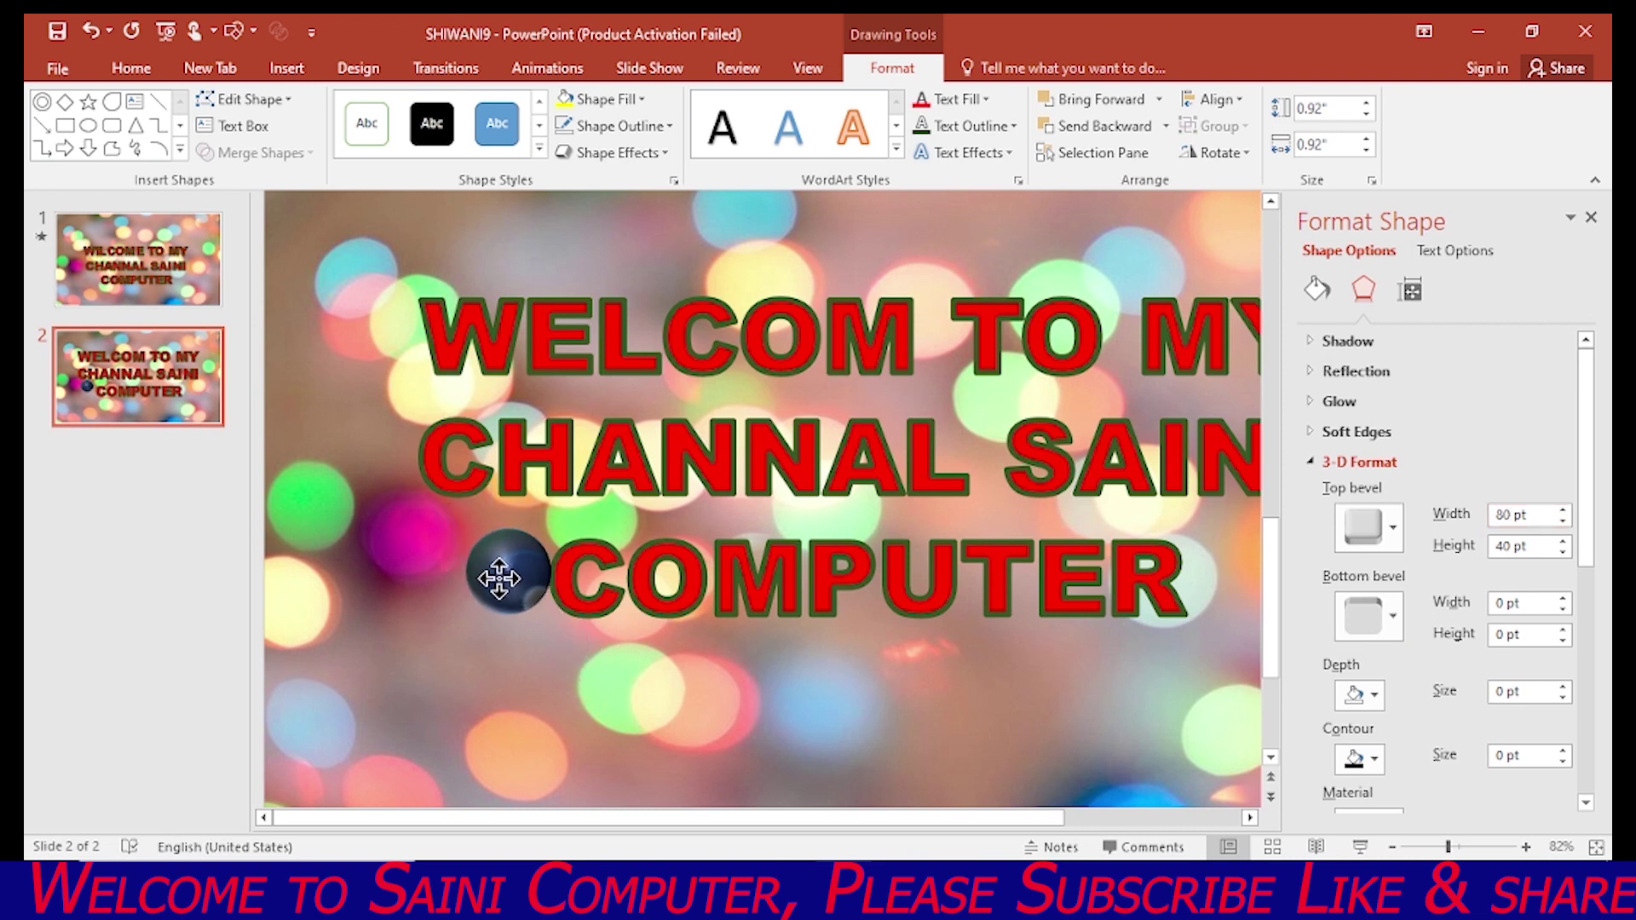
scroll(1387, 657, down, 5)
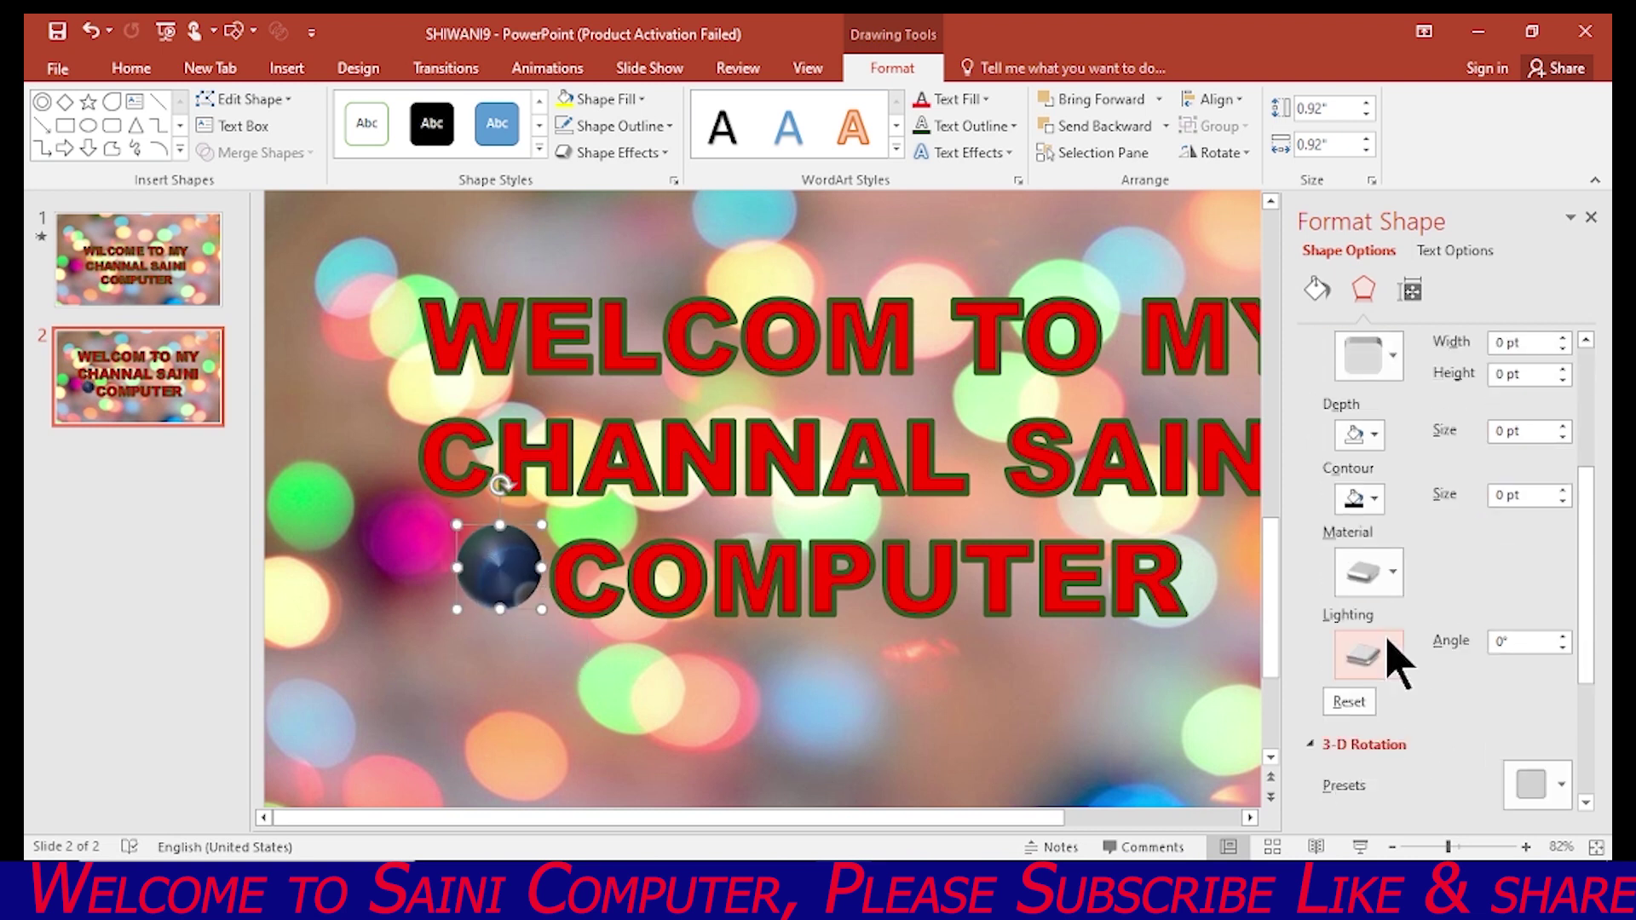
click(1393, 653)
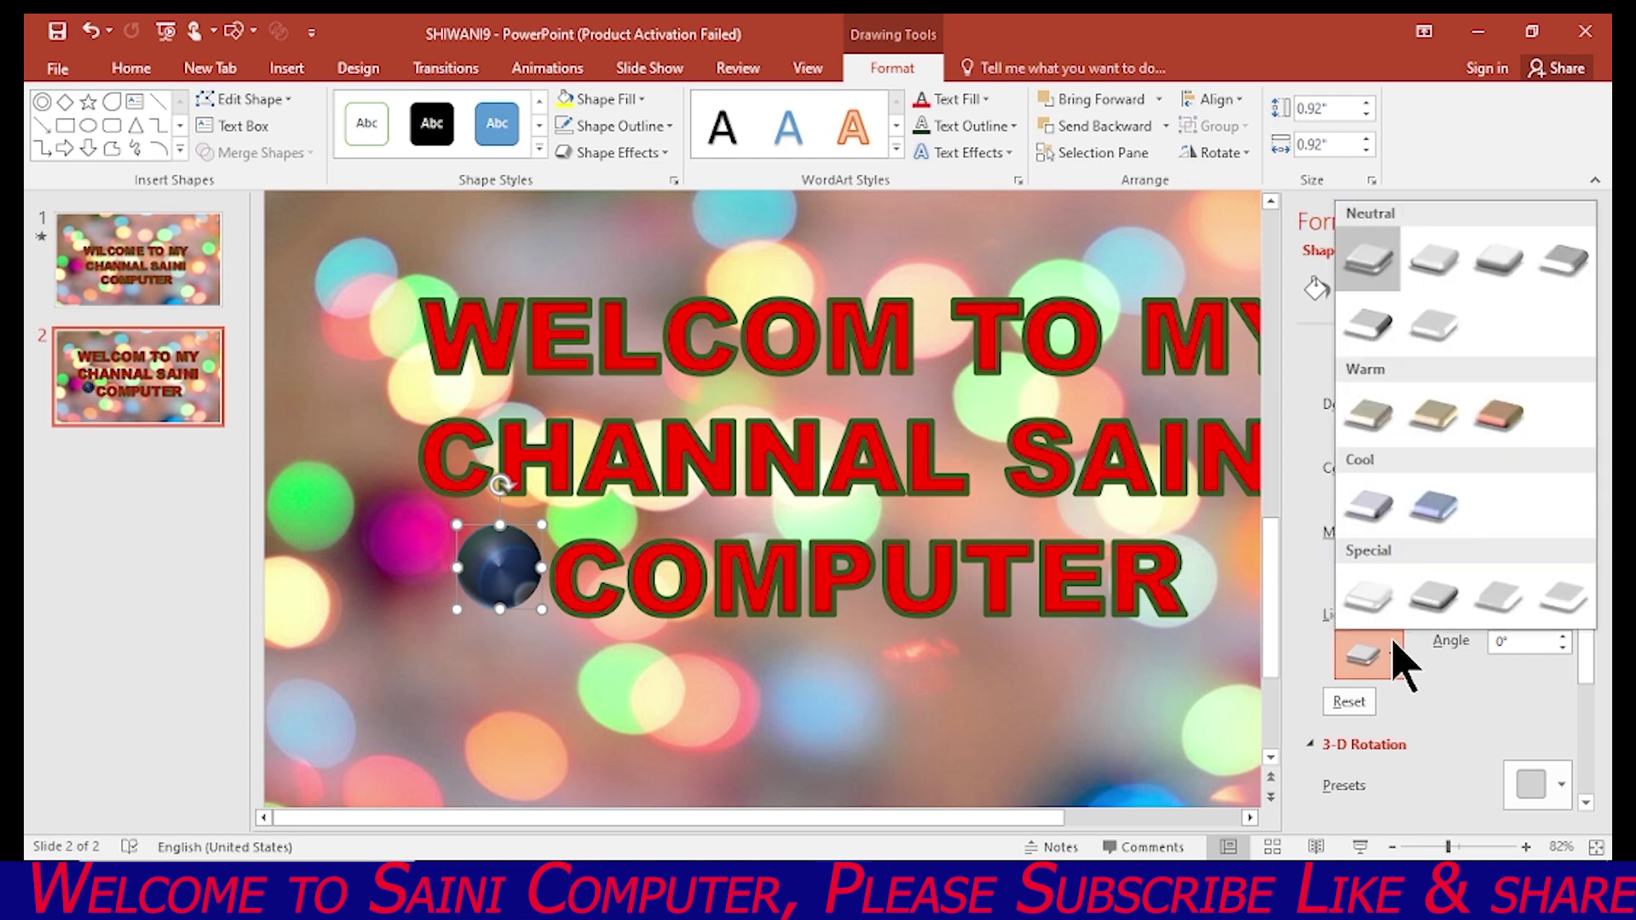
click(1567, 598)
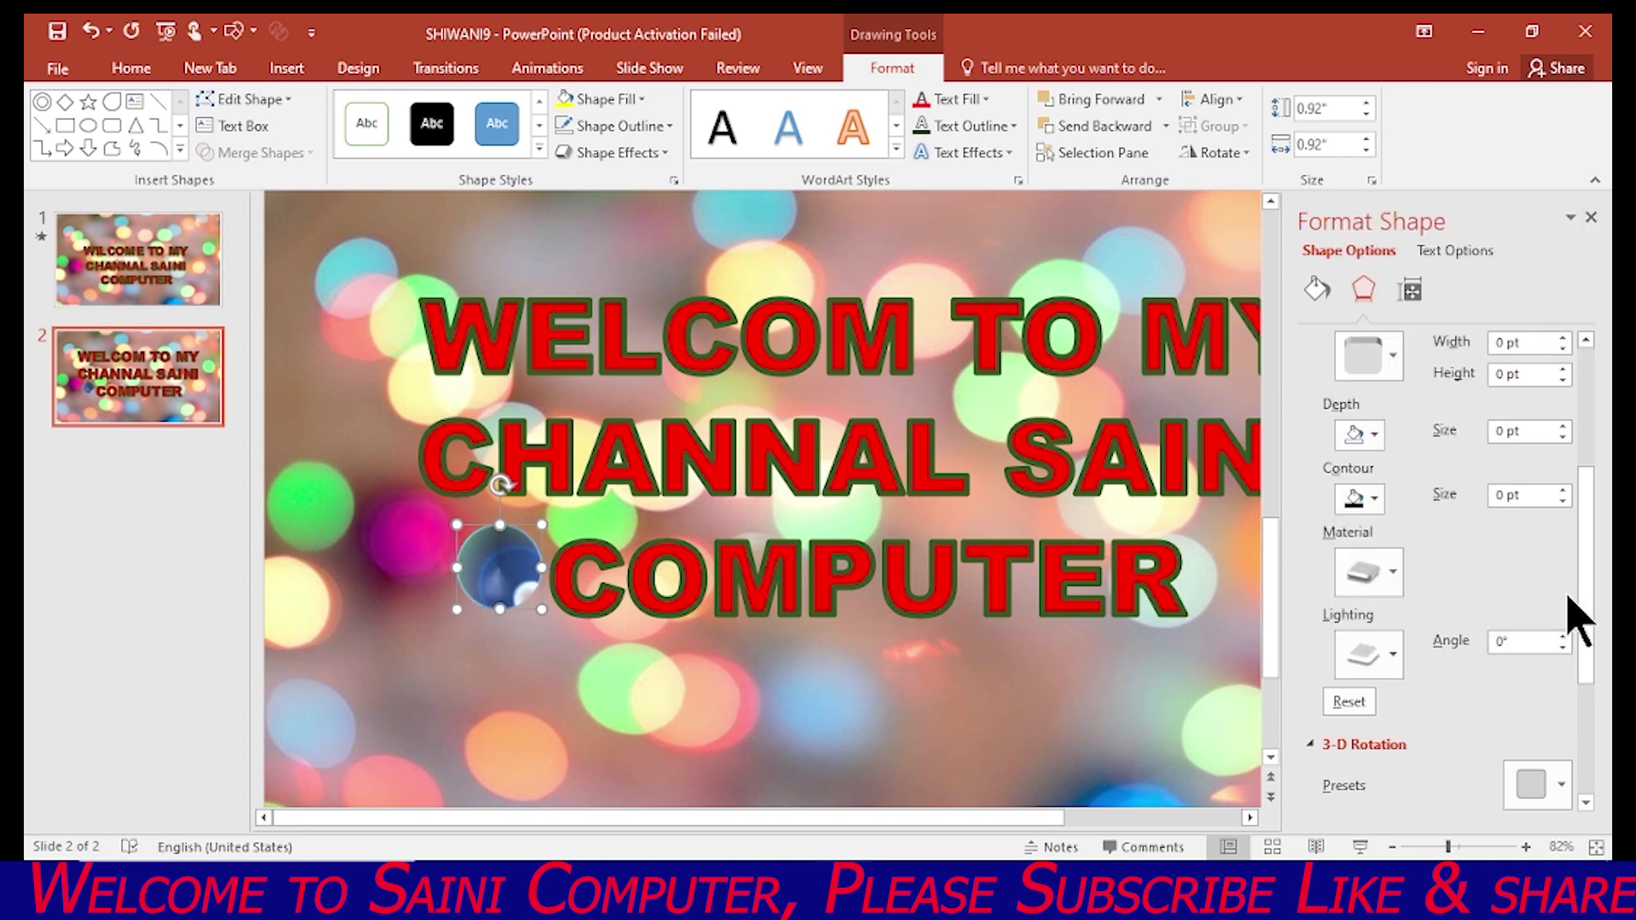
click(1393, 572)
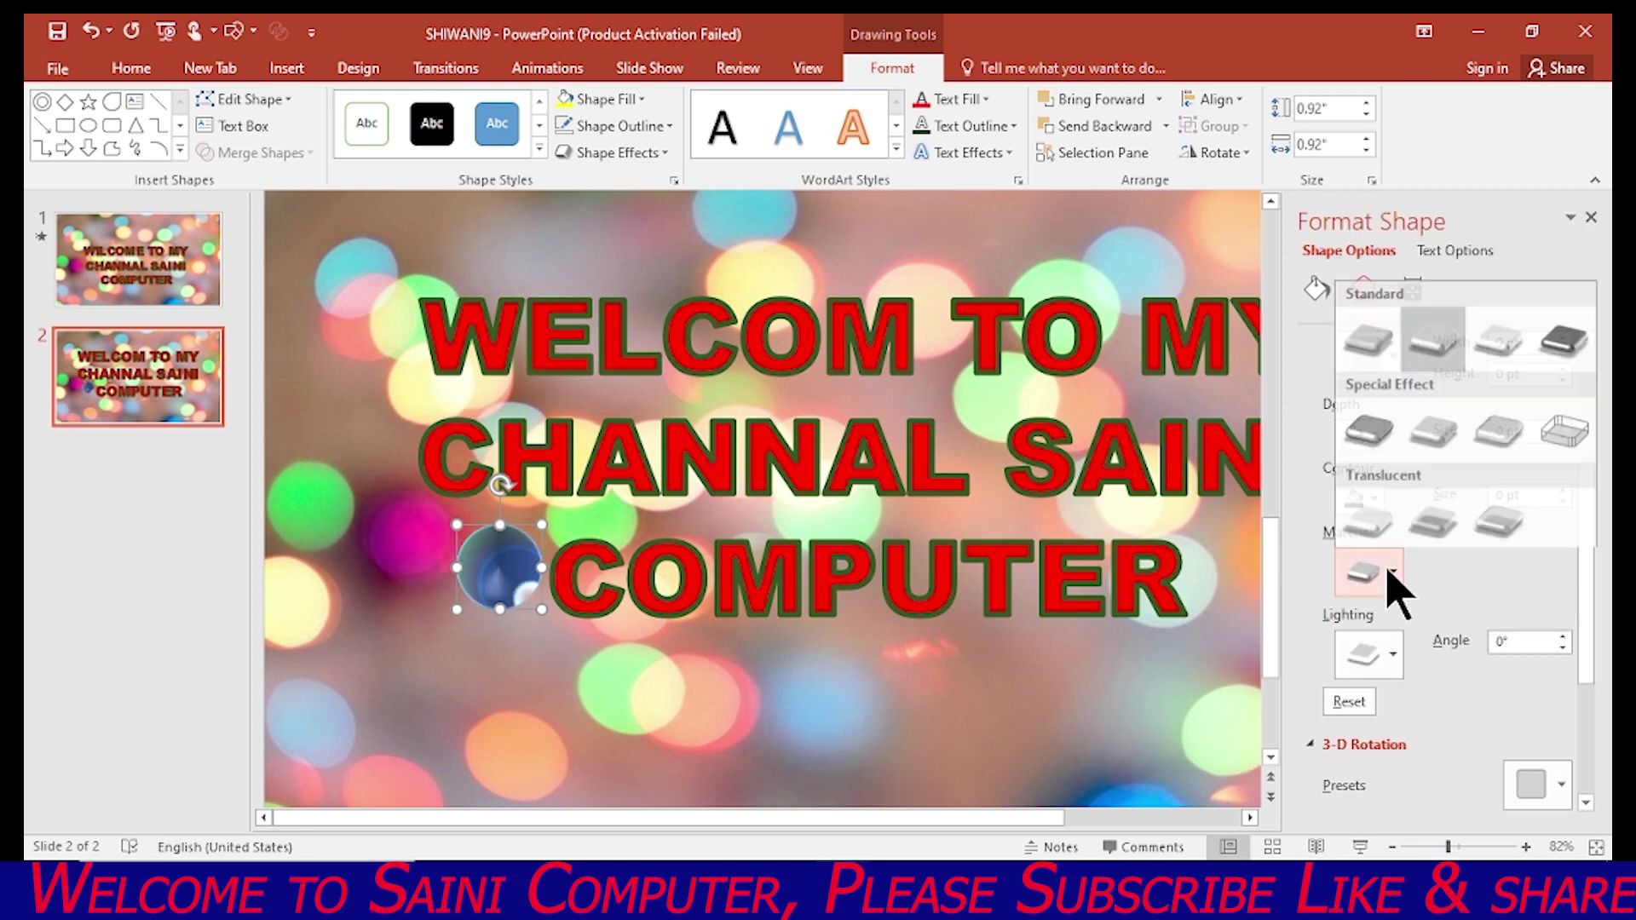
click(1517, 536)
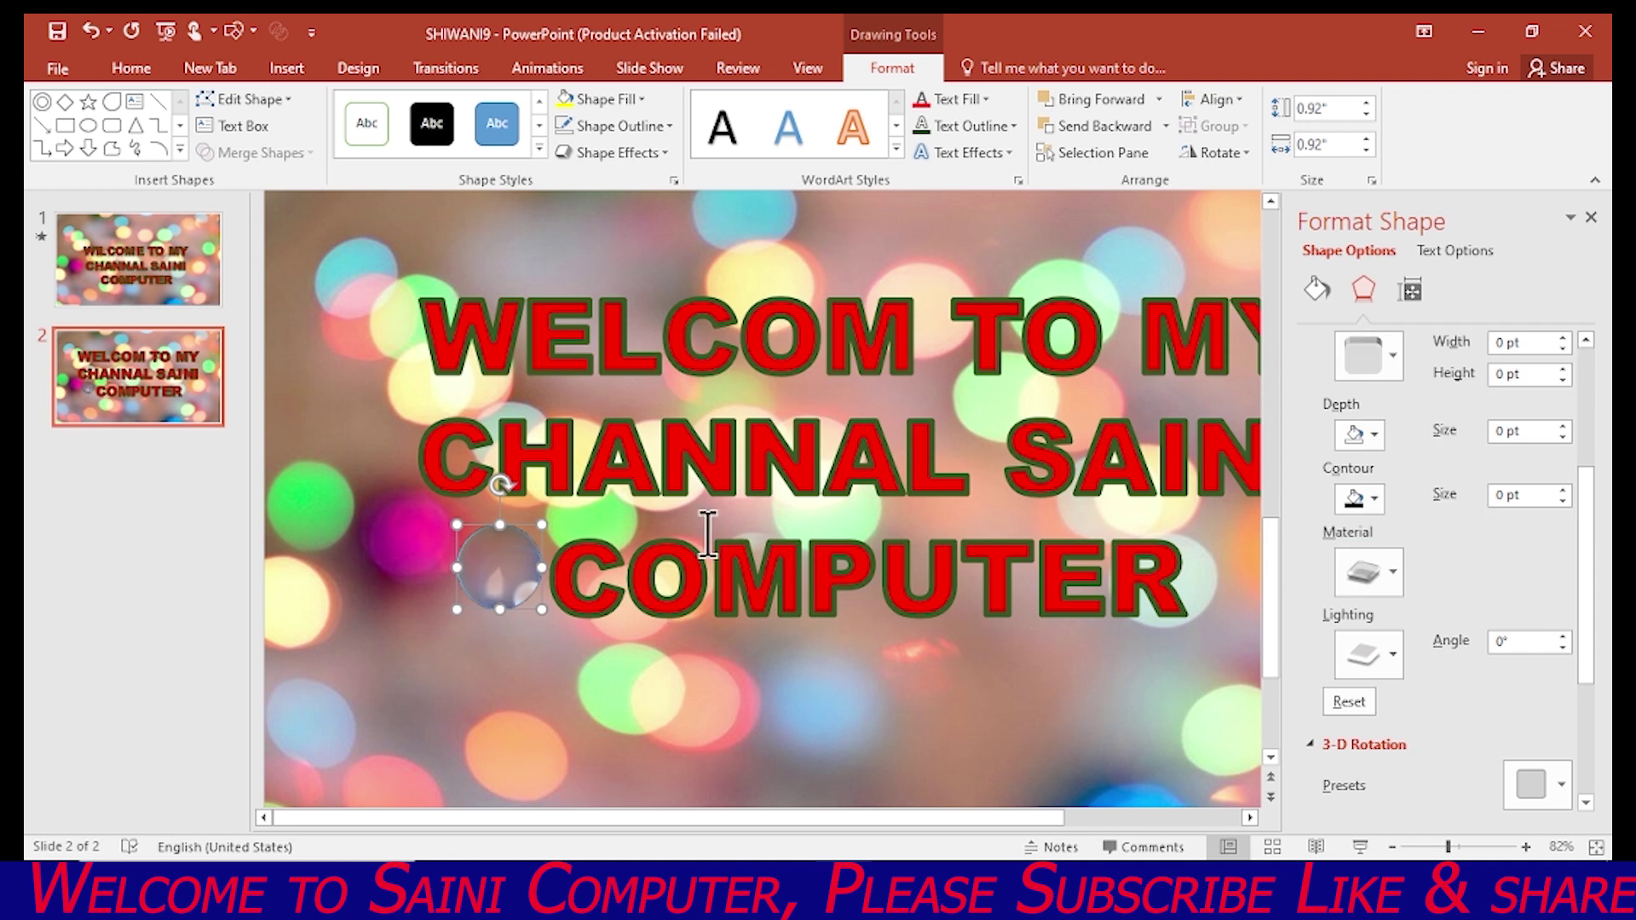
drag(506, 567, 518, 620)
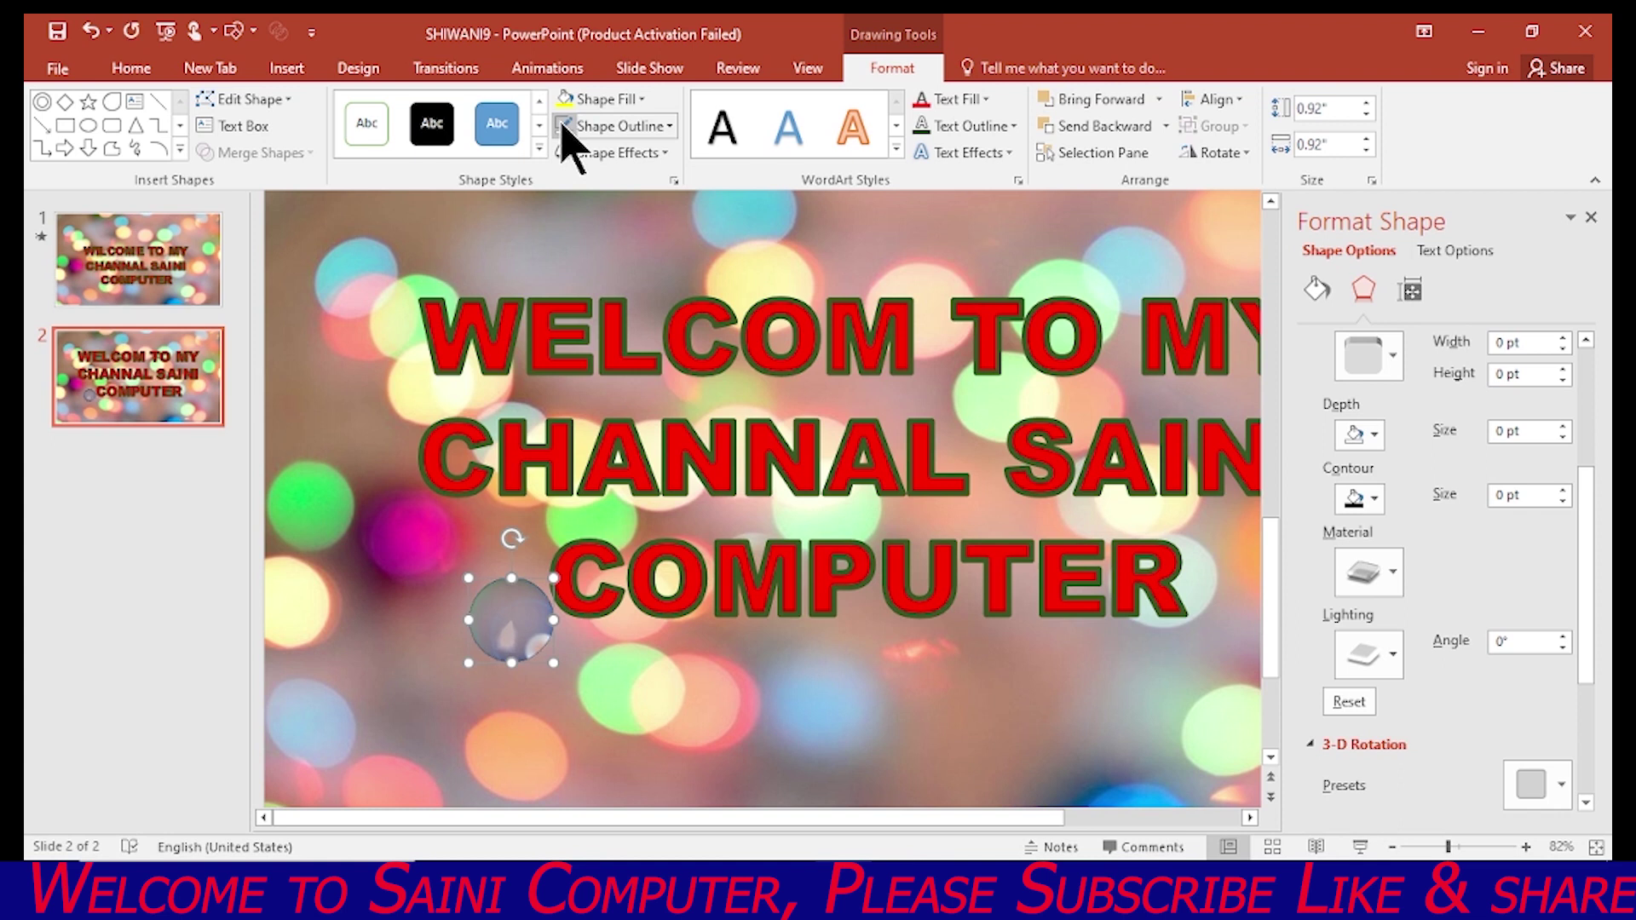
drag(511, 621, 516, 577)
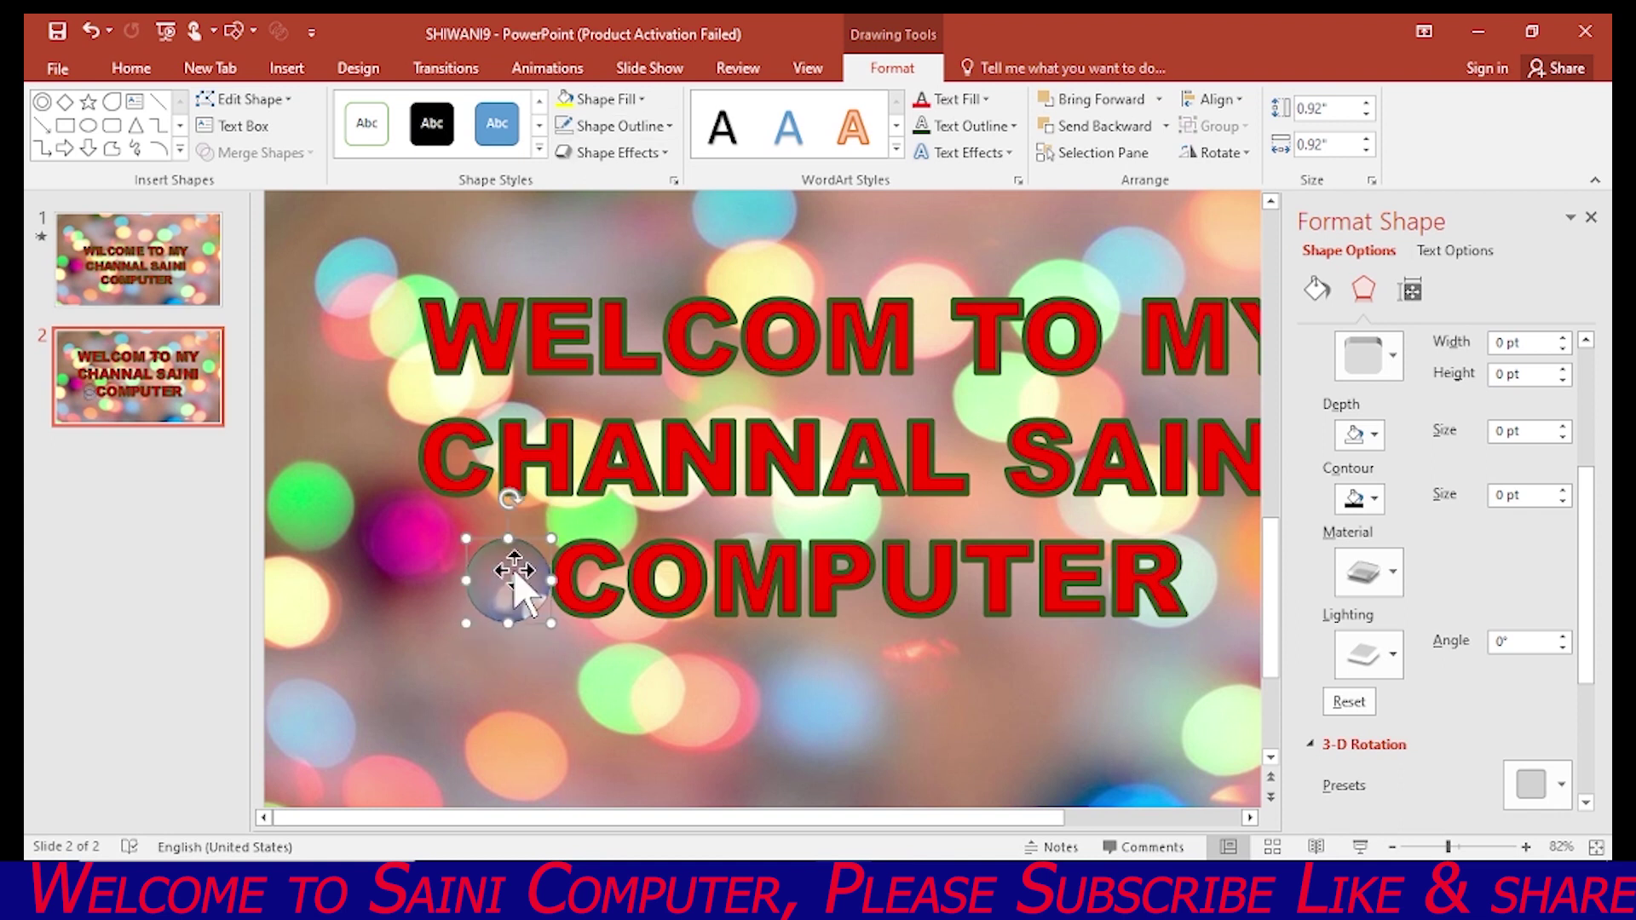
click(1590, 218)
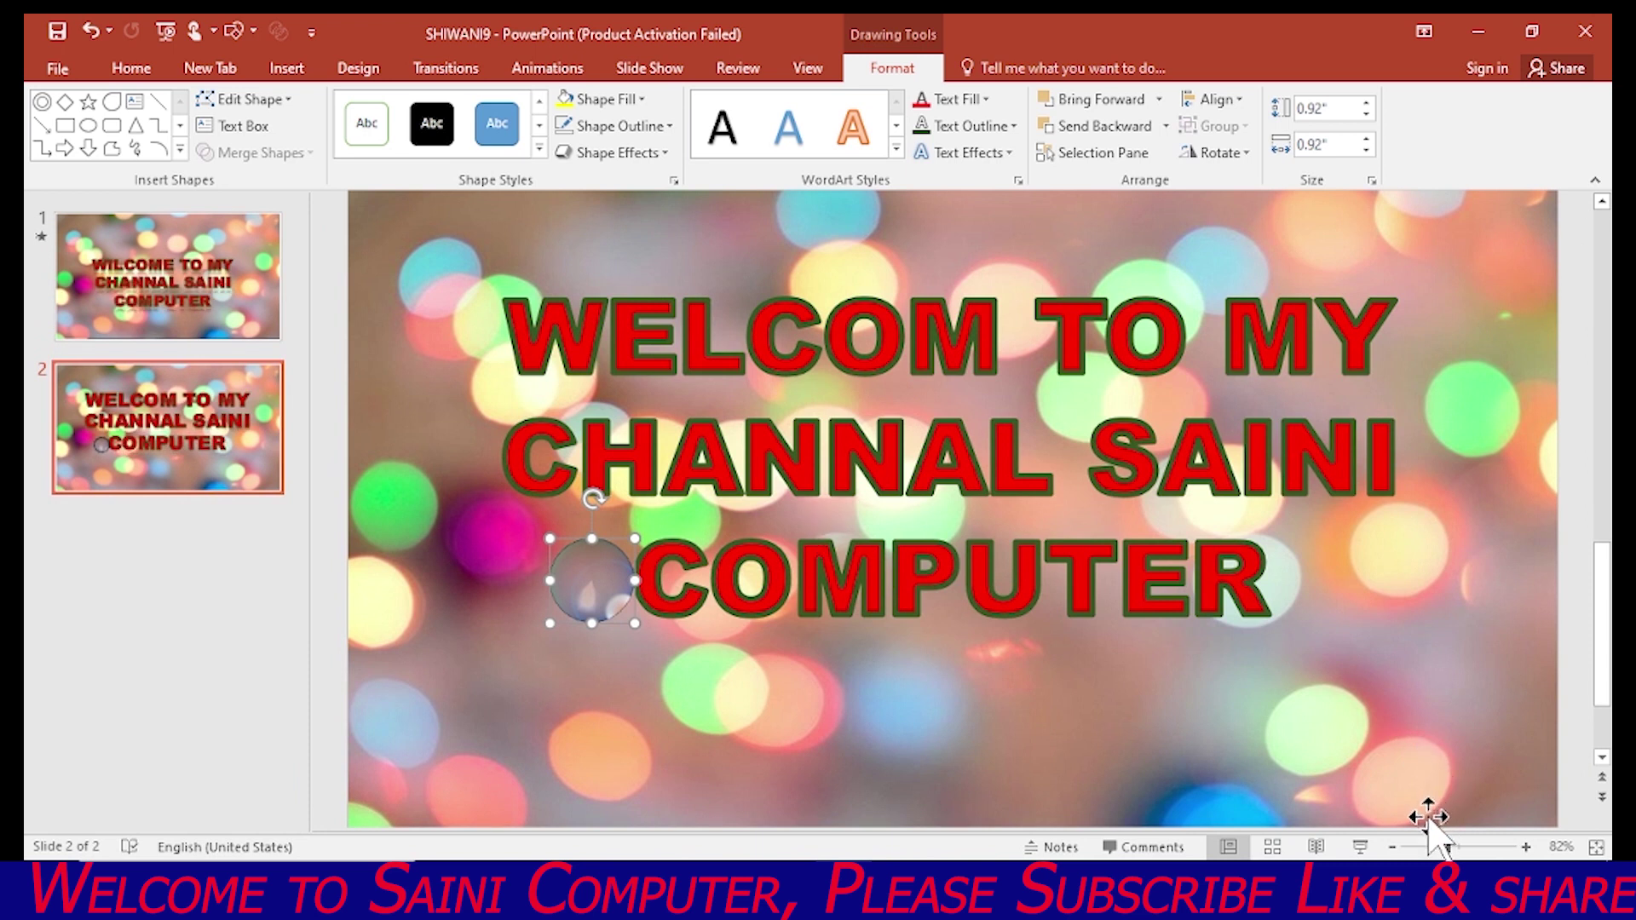
- Zoom out, move the bubble off the slide's top-left corner and duplicate it with Ctrl+D
click(1430, 848)
drag(737, 564, 569, 290)
key(ctrl+d)
key(ctrl+d)
key(ctrl+d)
key(ctrl+d)
key(ctrl+d)
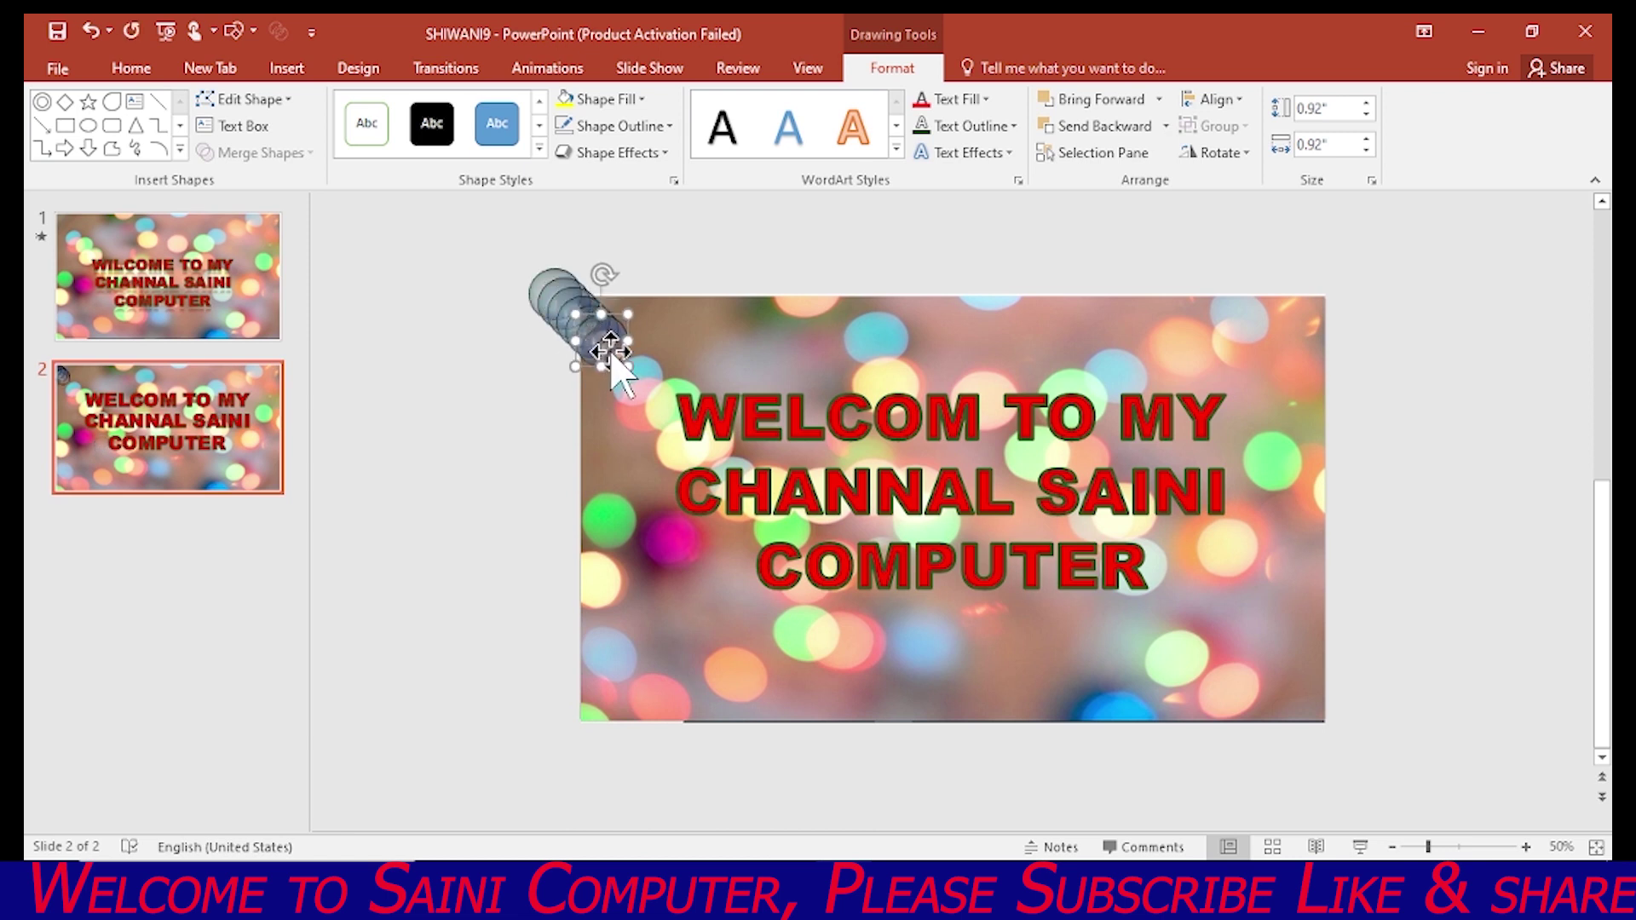
- Spread the bubble copies around the slide's top, right, left and bottom edges
drag(588, 362, 981, 277)
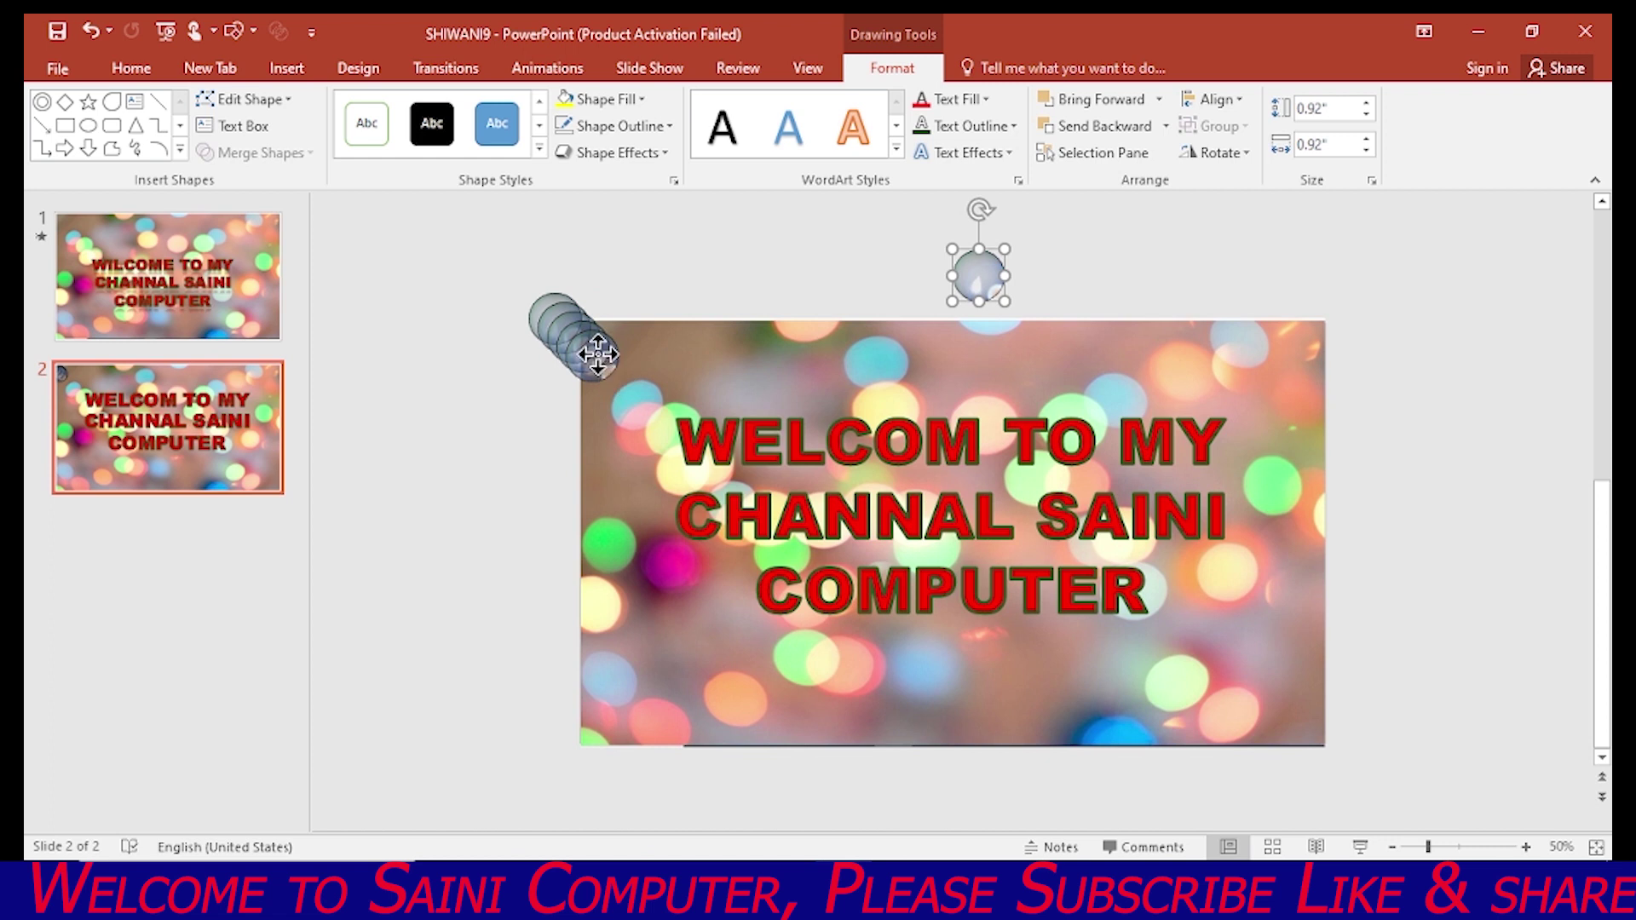
mouse_move(598, 353)
mouse_down()
mouse_move(1418, 585)
mouse_move(1505, 542)
mouse_move(1442, 522)
mouse_up()
mouse_move(612, 328)
mouse_down()
mouse_move(566, 402)
mouse_move(535, 556)
mouse_up()
drag(571, 320, 946, 760)
drag(584, 311, 1383, 294)
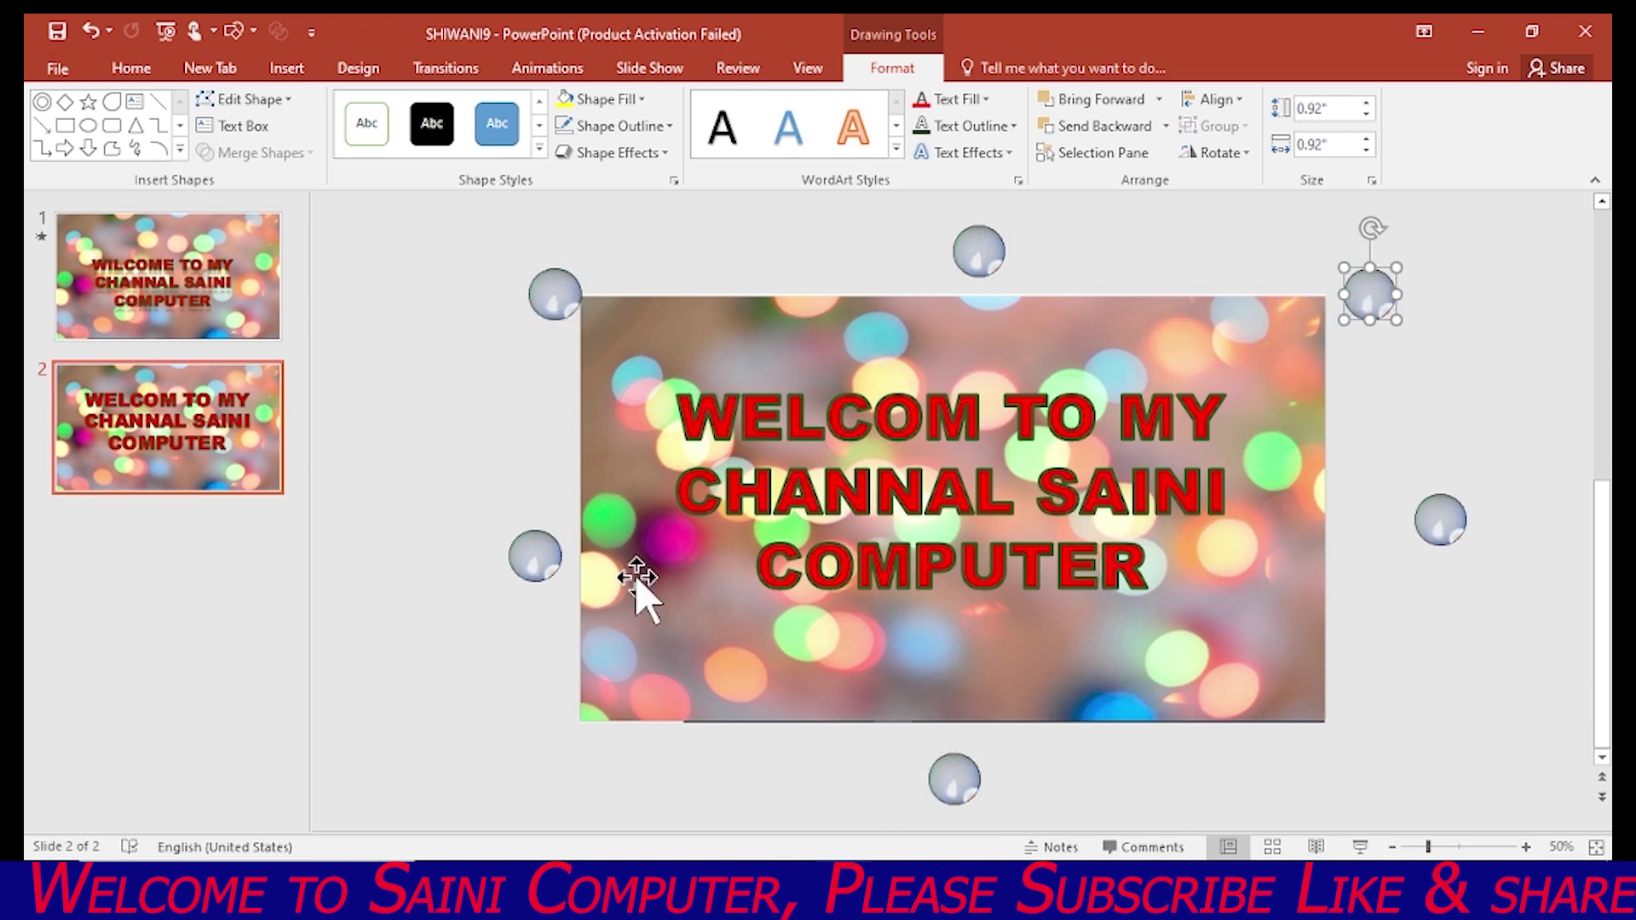
drag(537, 555, 541, 635)
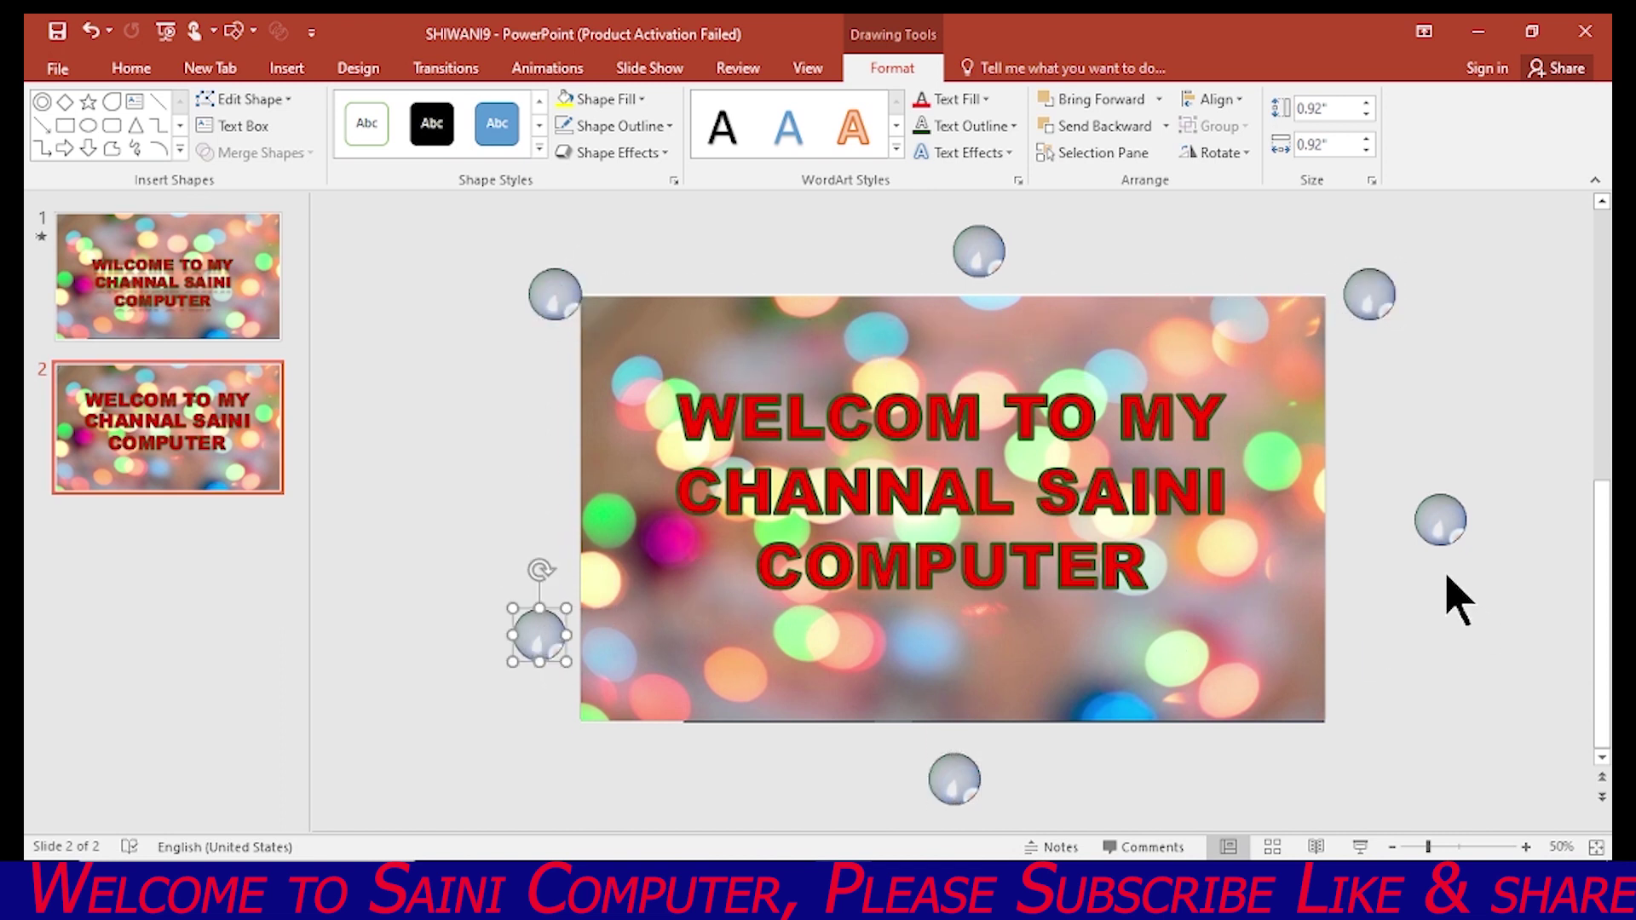
drag(1440, 520, 1402, 669)
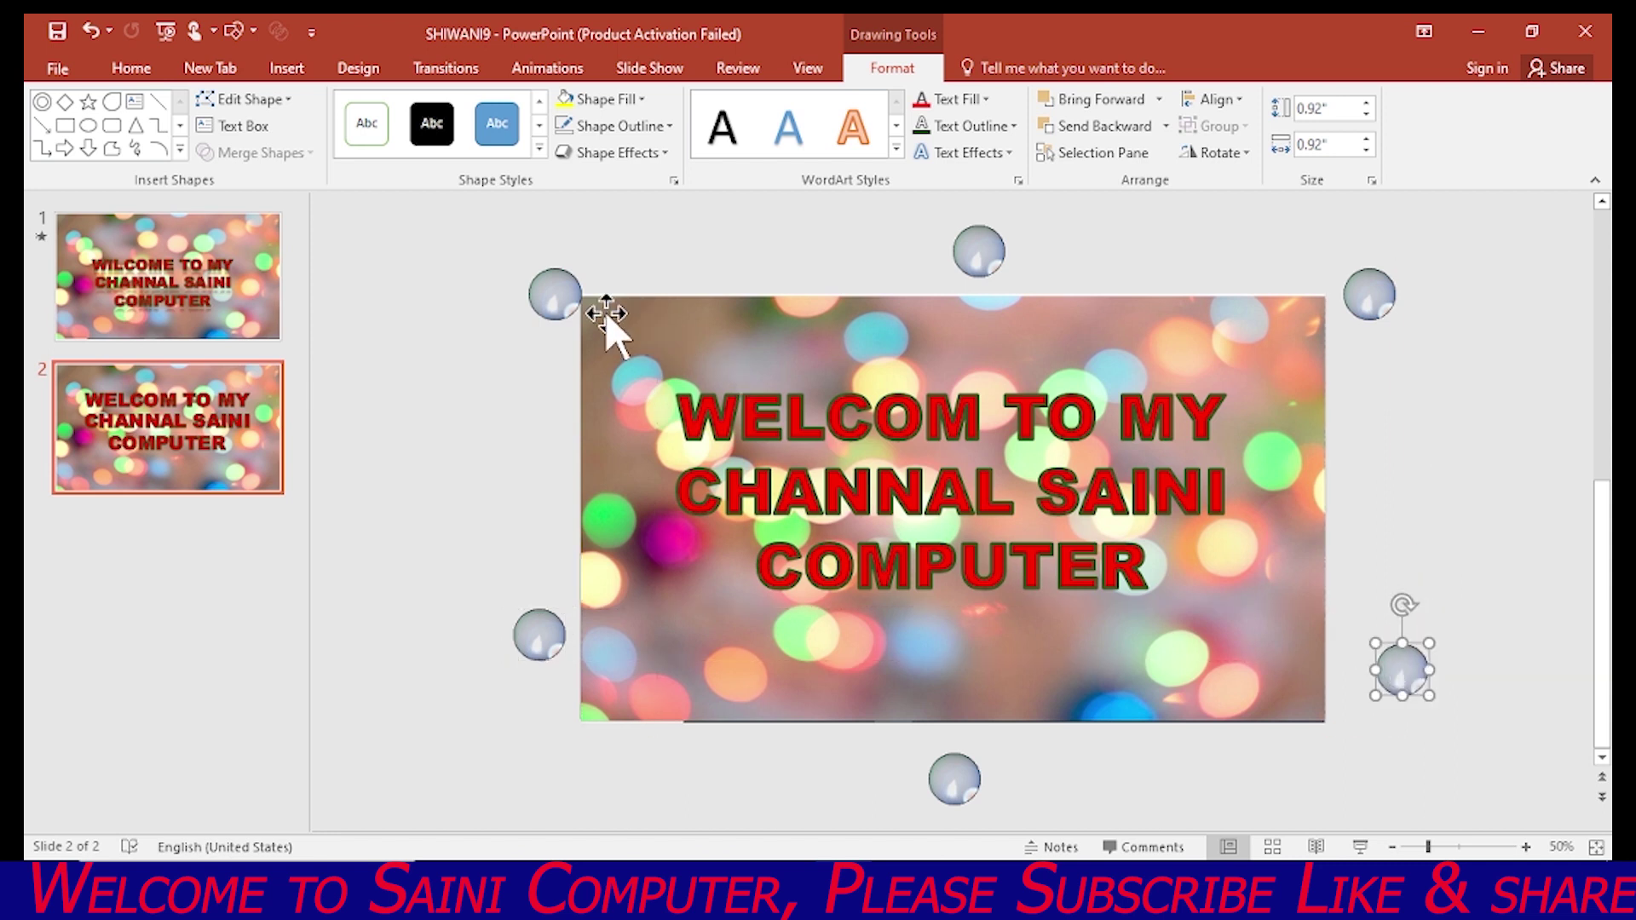
click(559, 300)
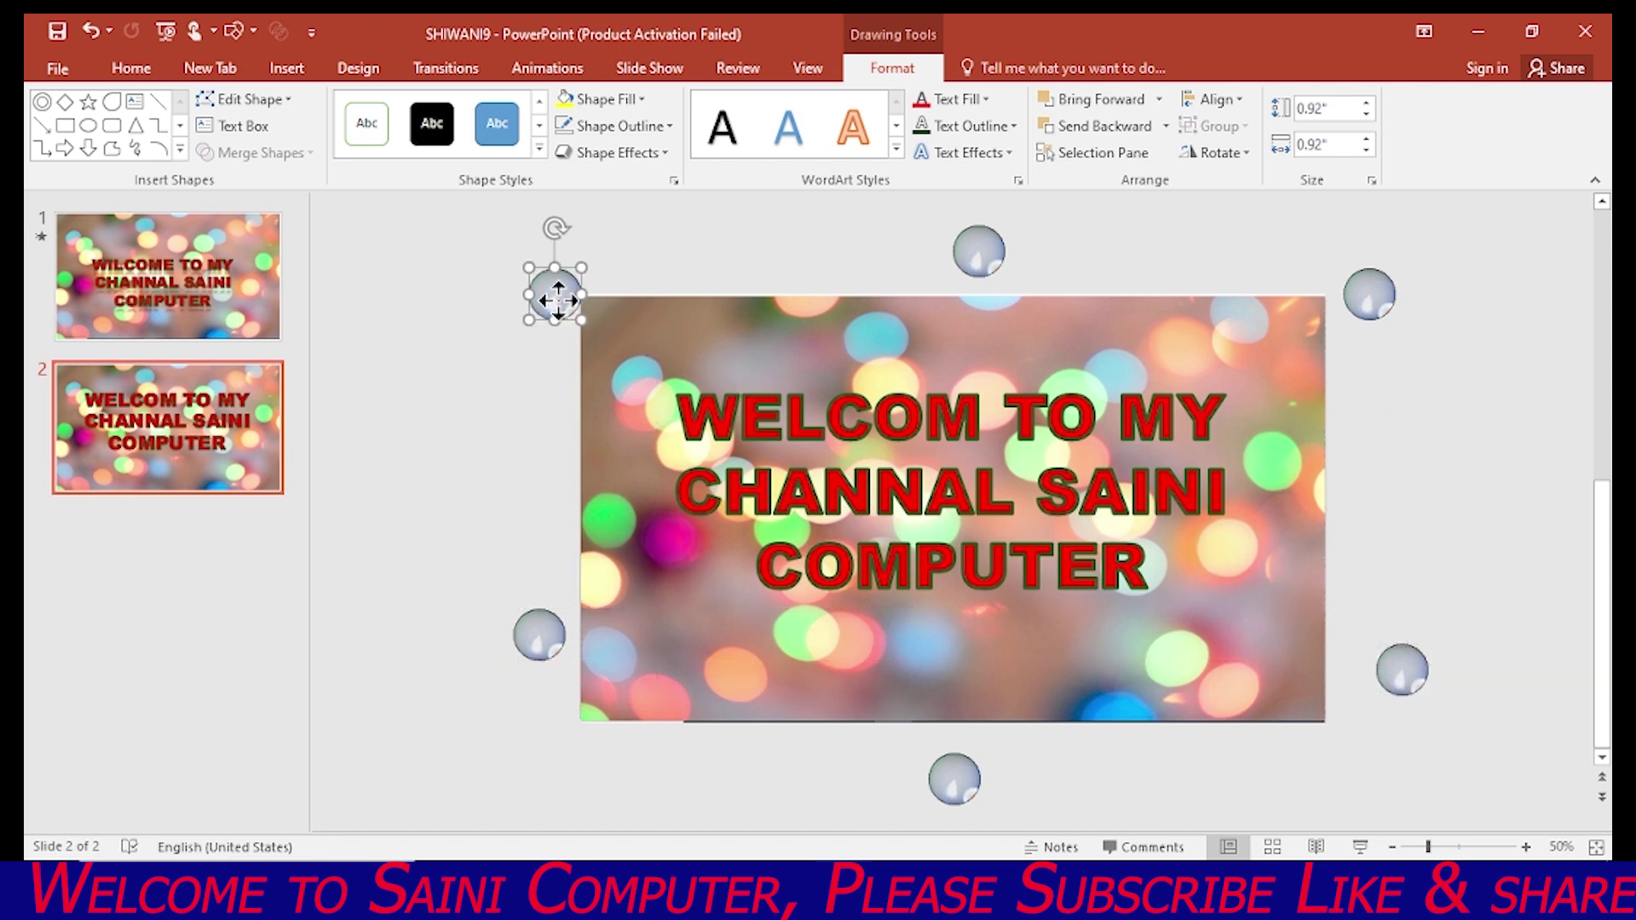
- Draw a freehand looping custom motion path across the slide for the first bubble
click(542, 70)
click(867, 150)
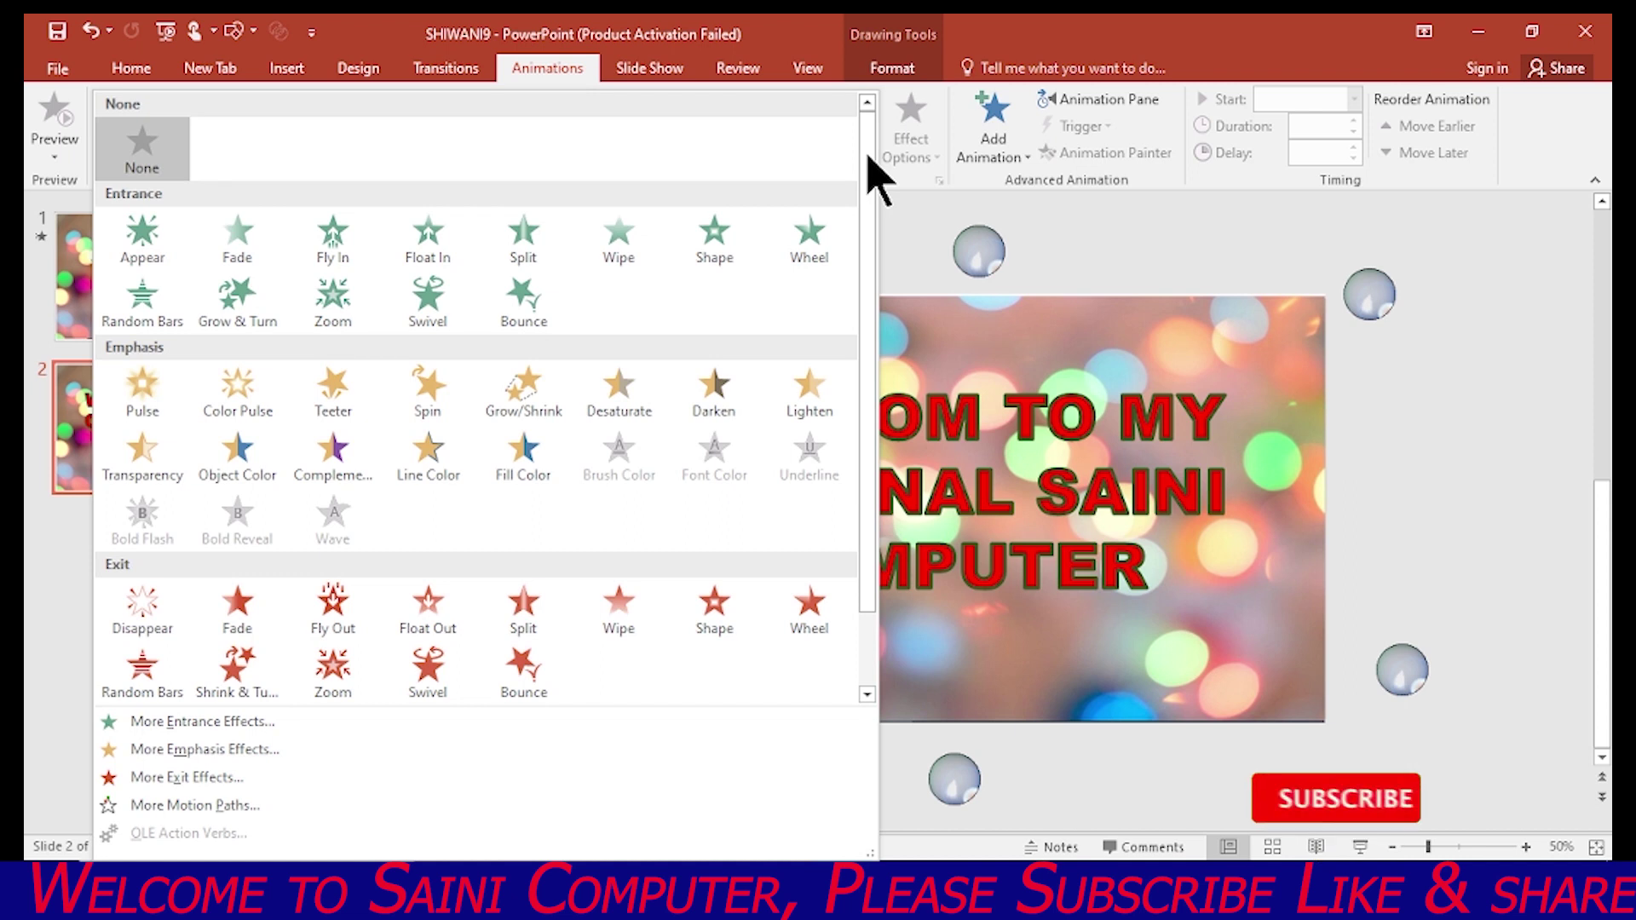
click(619, 672)
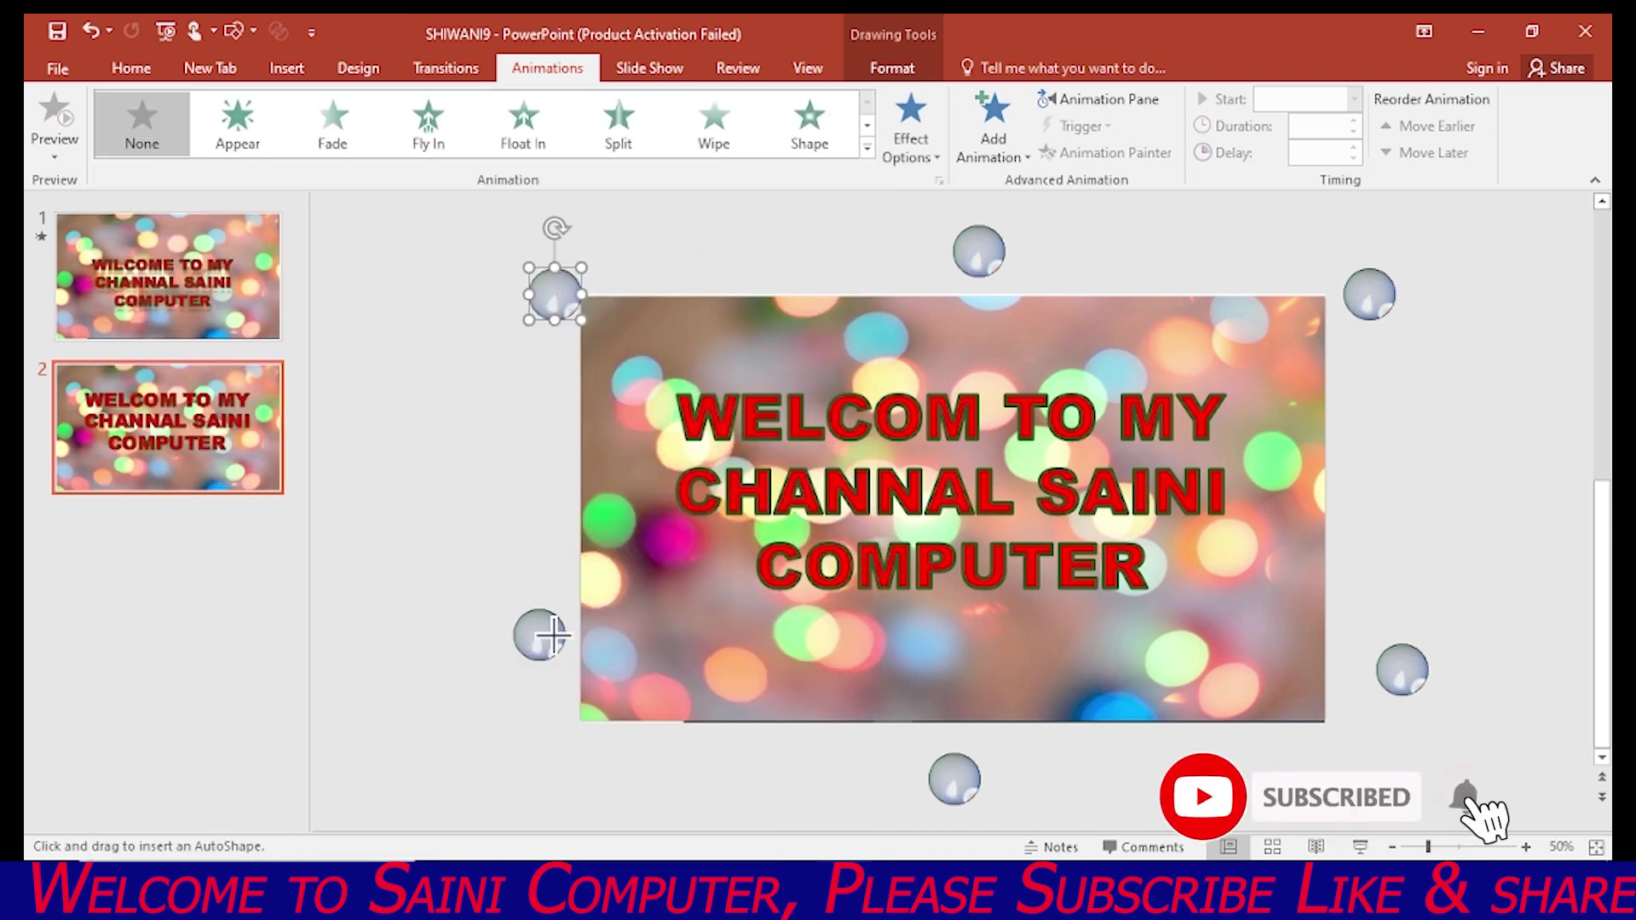
drag(644, 605, 1172, 588)
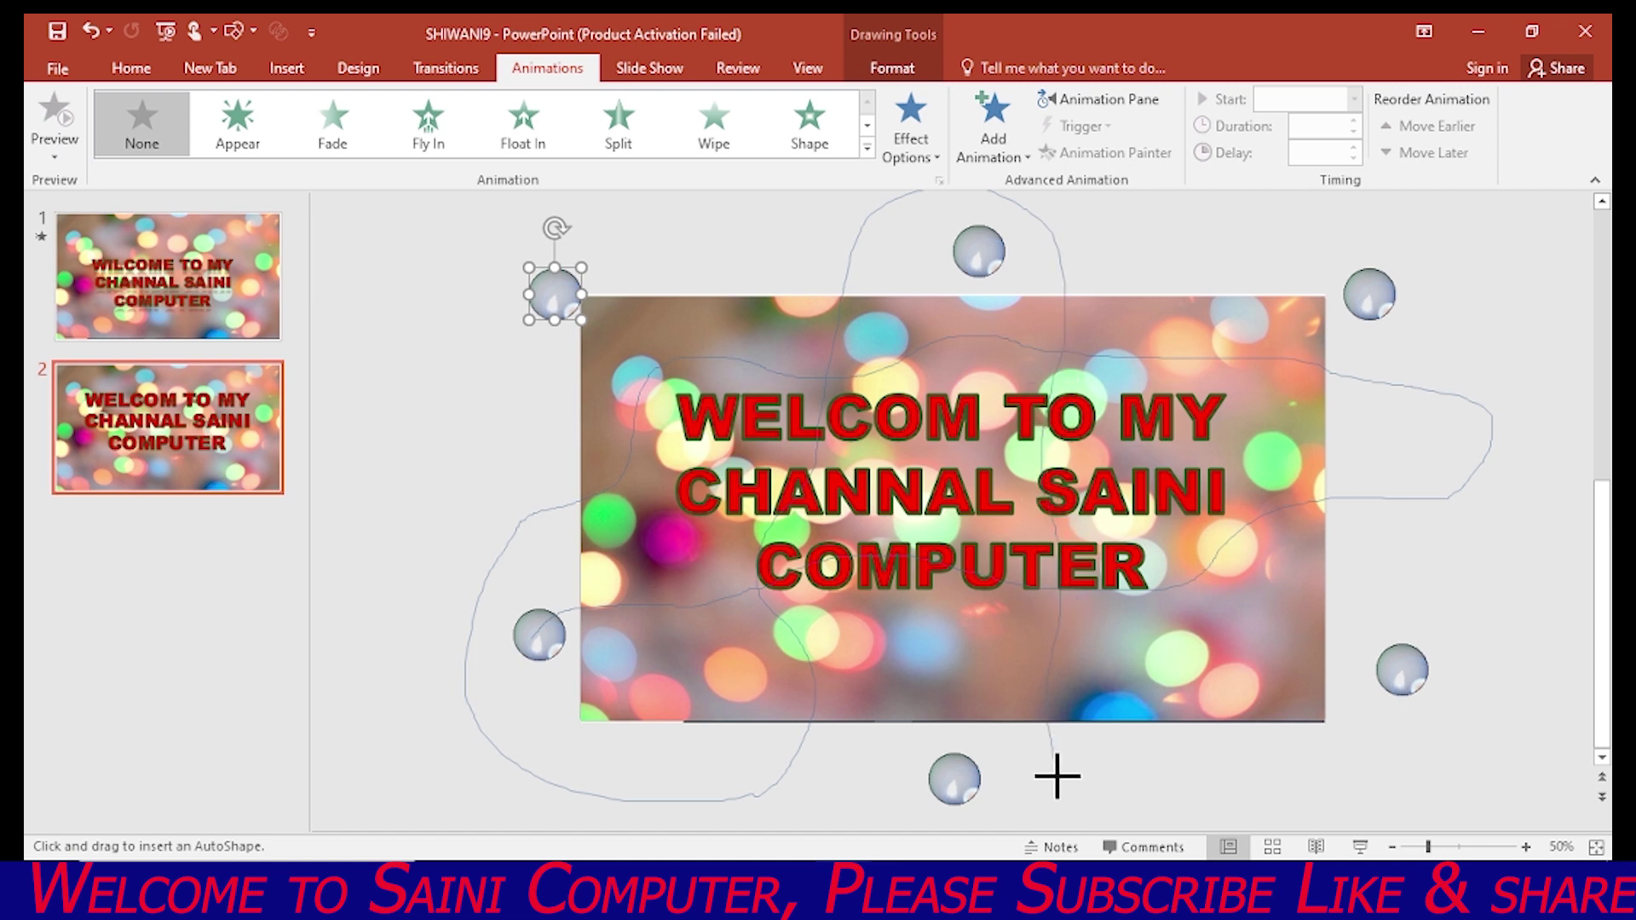
drag(1057, 776, 1059, 779)
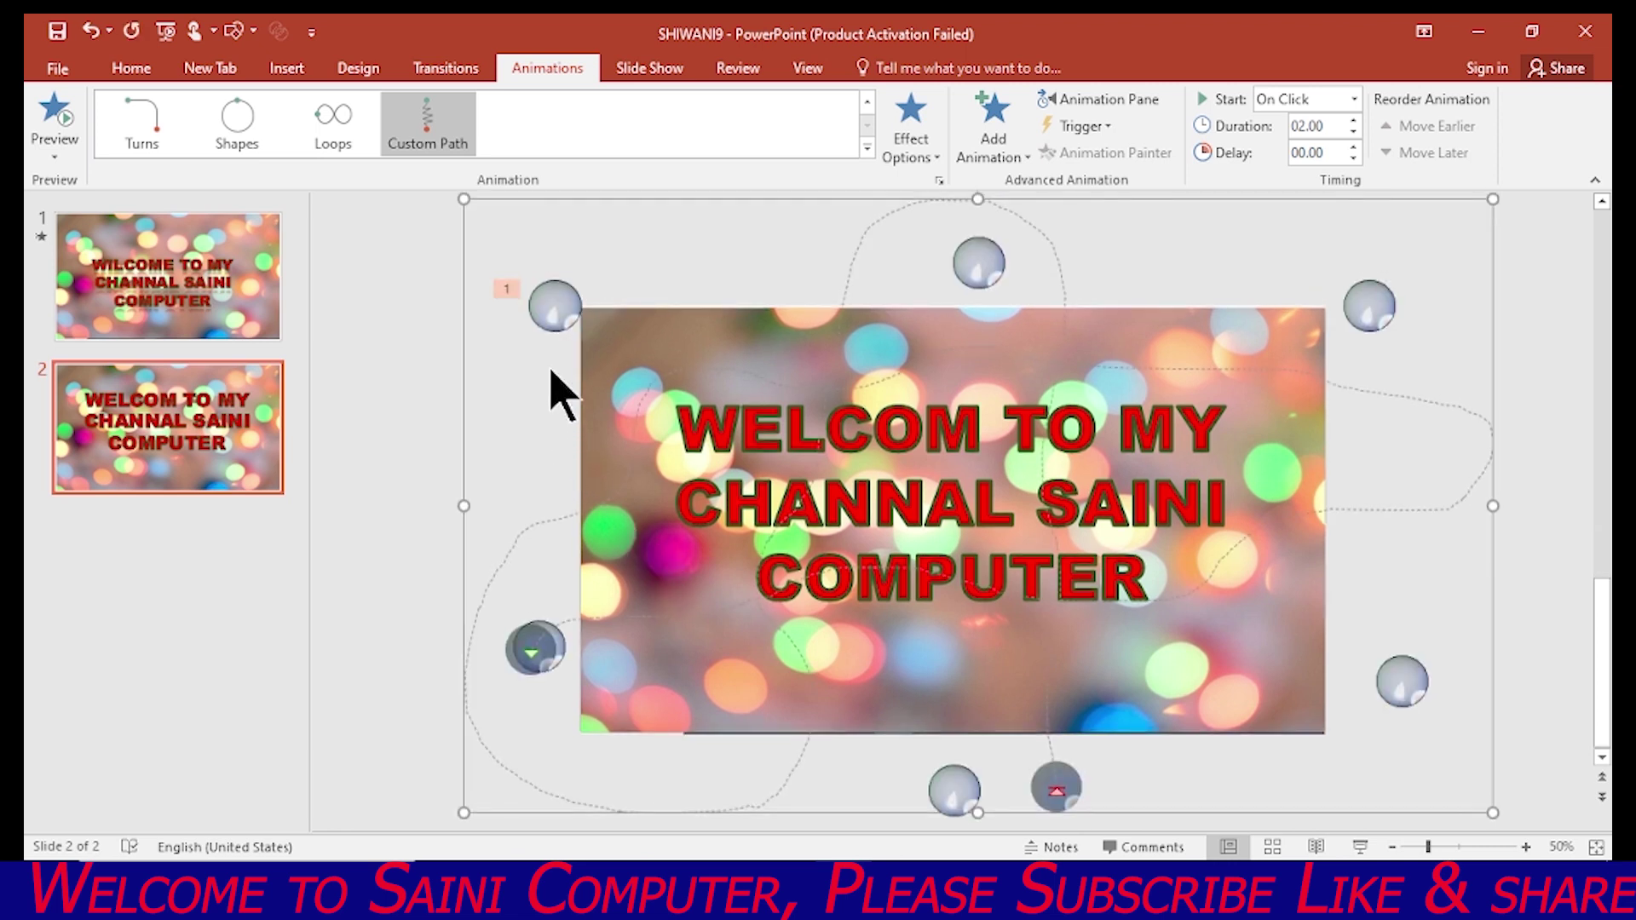
- Draw looping custom paths for the remaining bubbles, starting with the top-left one
click(559, 311)
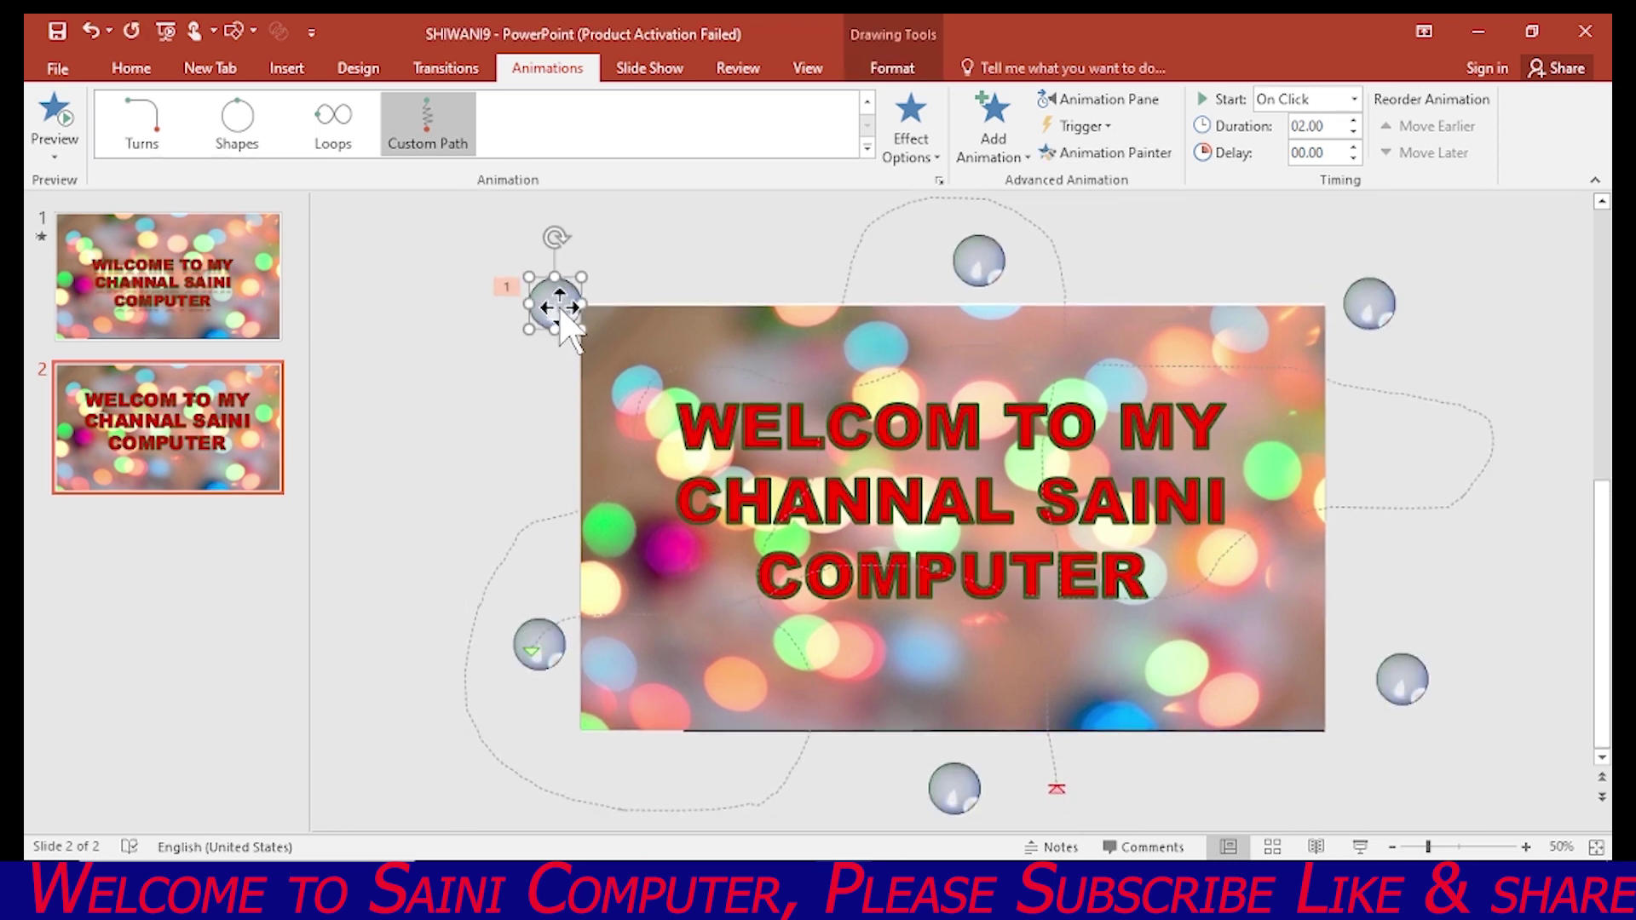
click(418, 126)
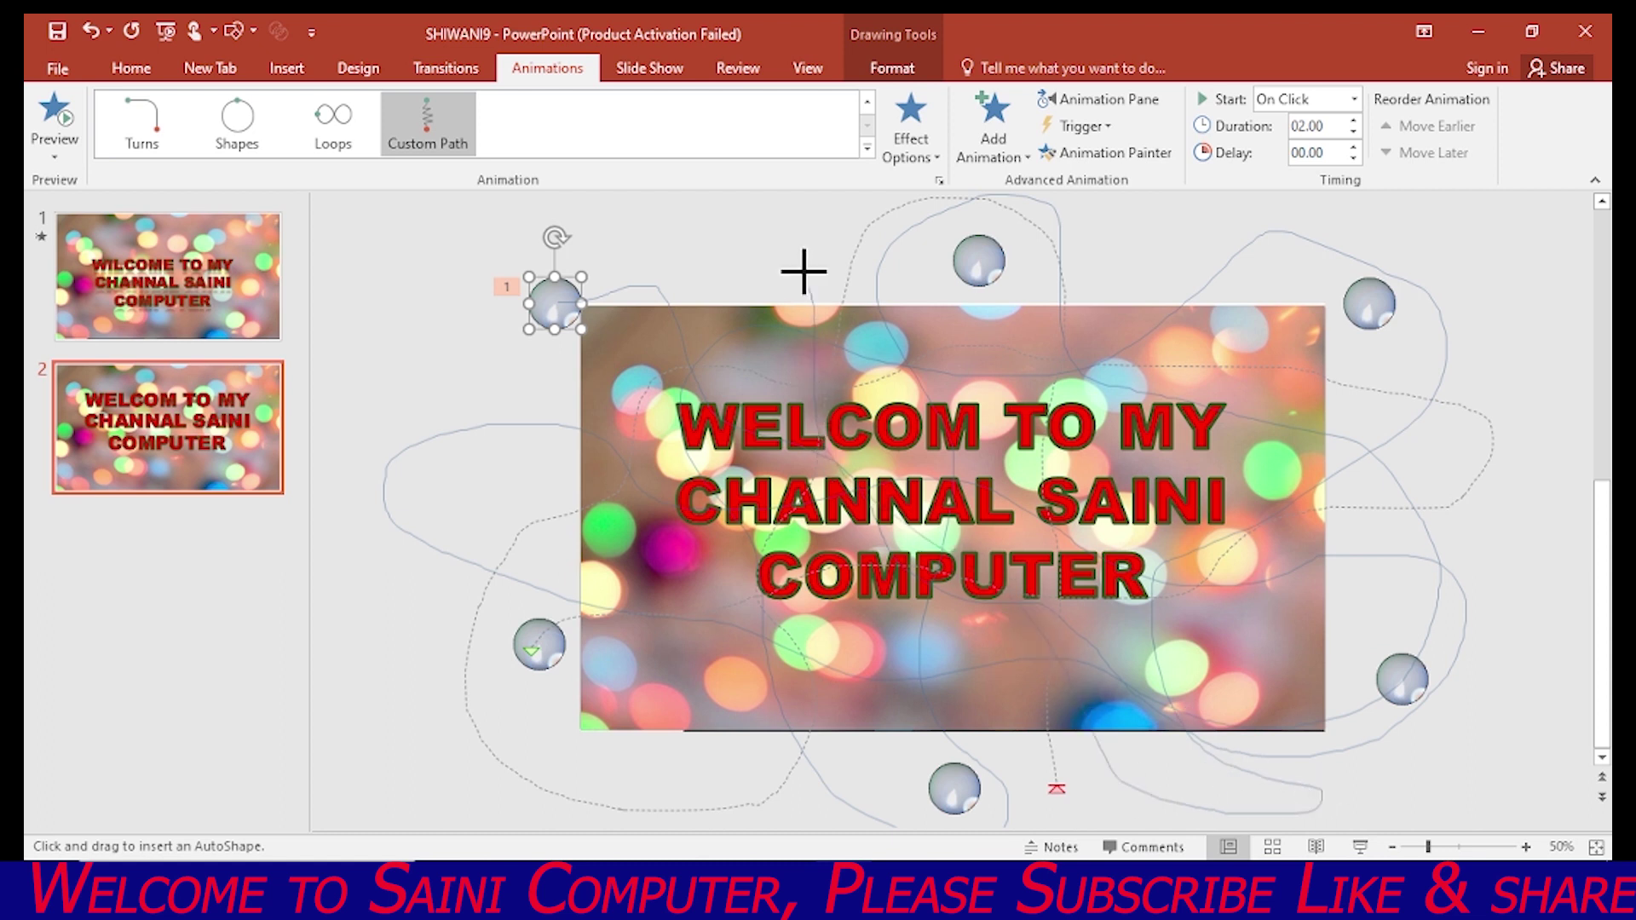
drag(796, 252, 793, 256)
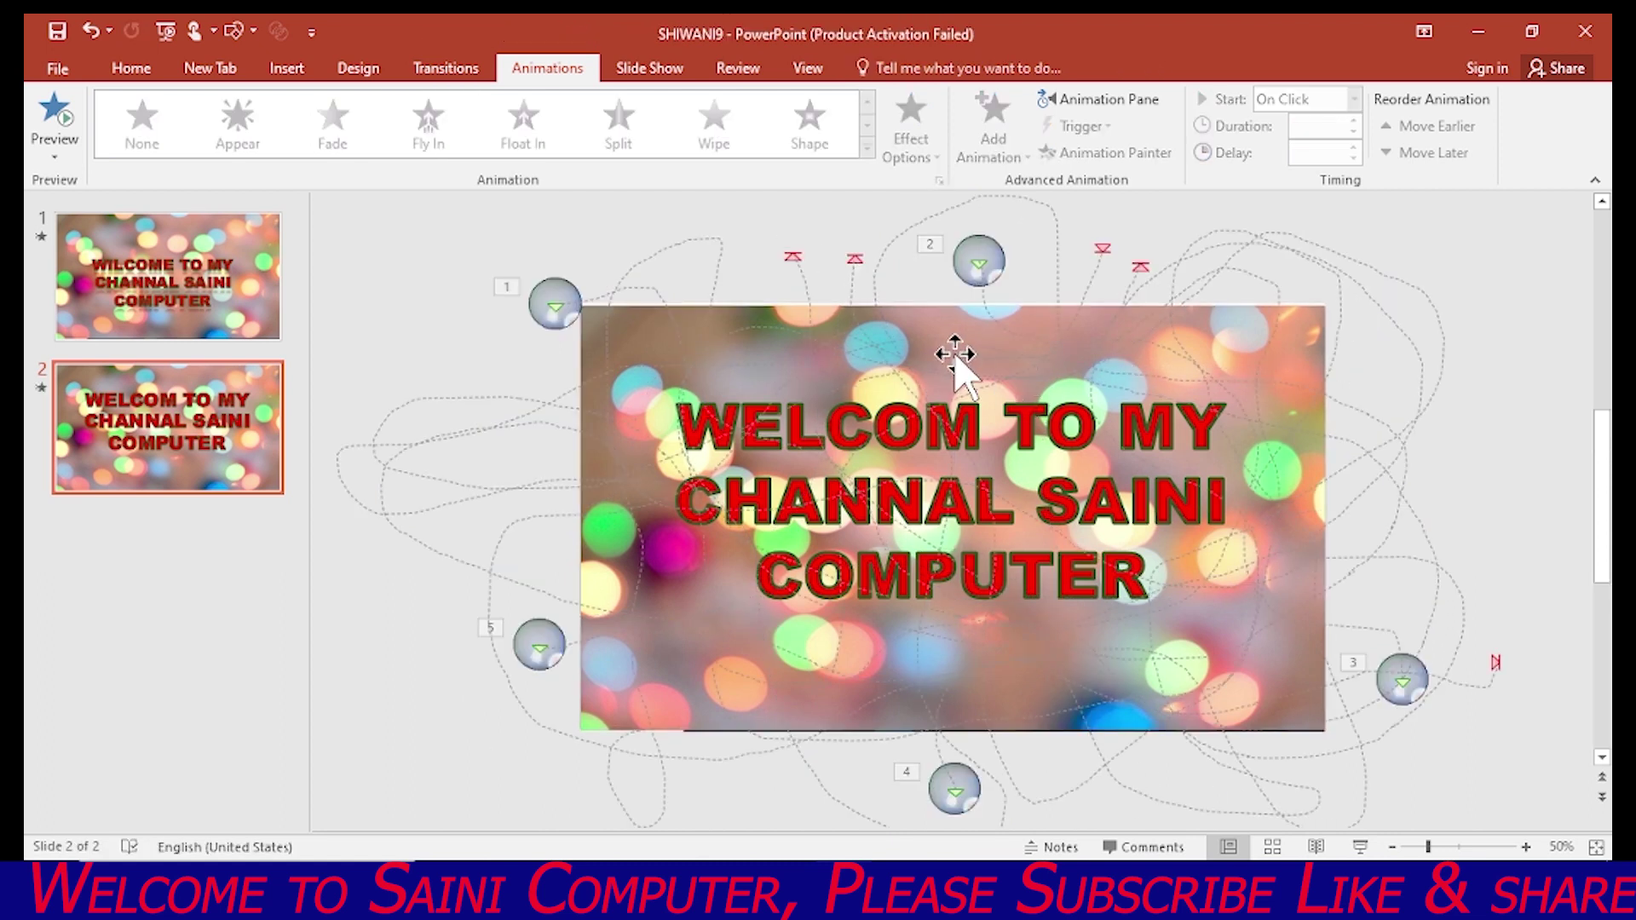
- Set all five bubble animations to start With Previous and repeat Until End of Slide
click(1087, 101)
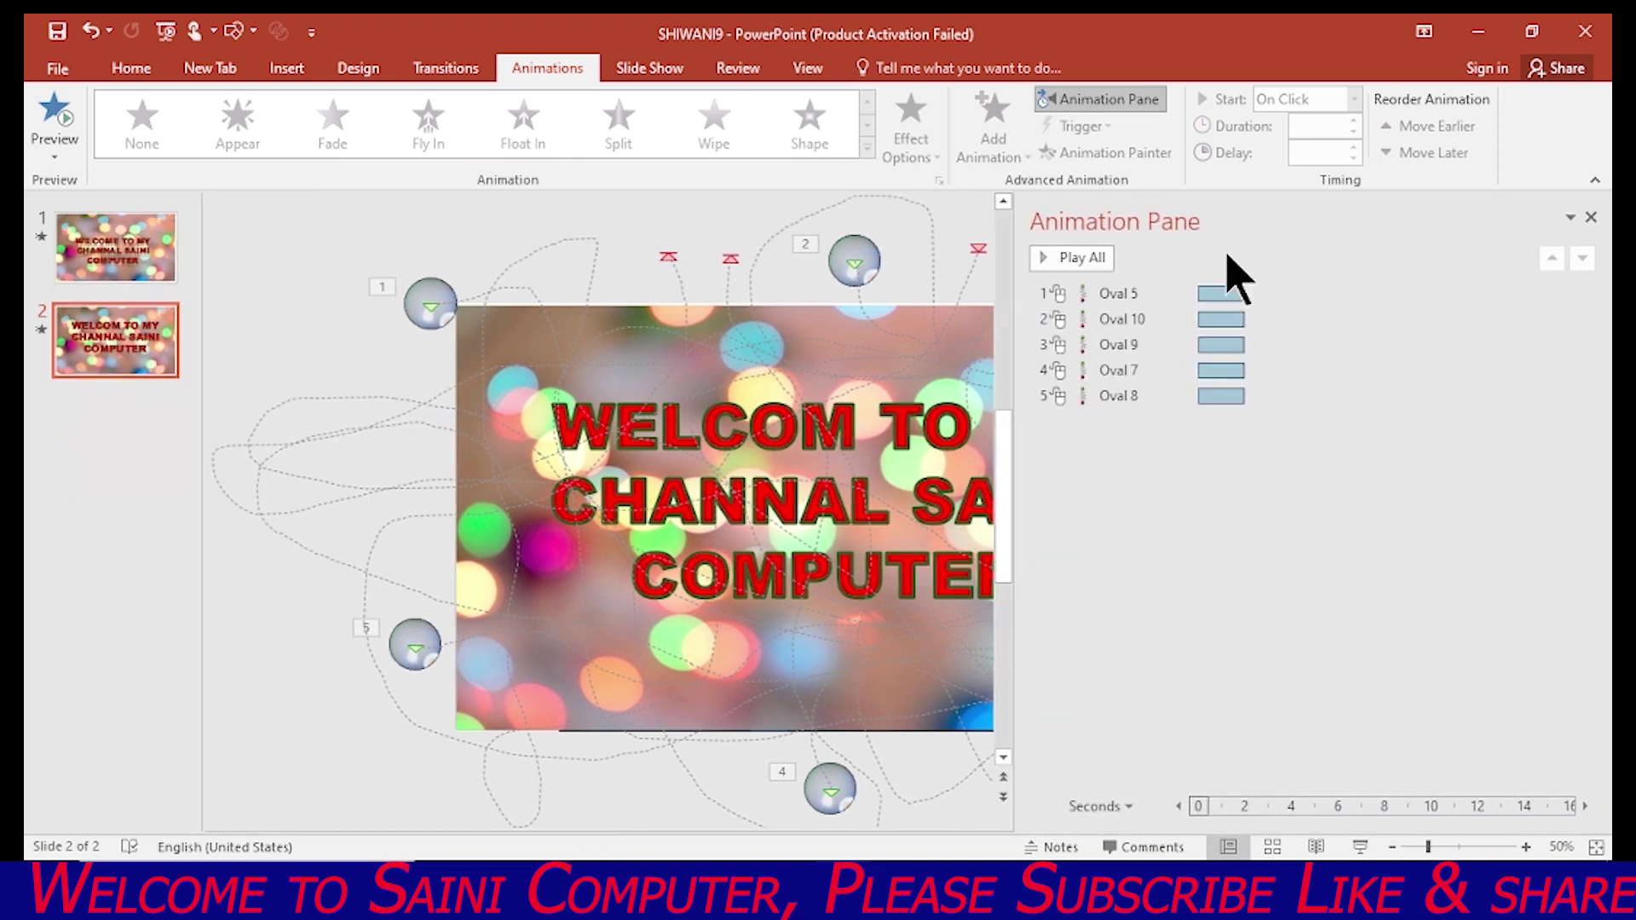
click(1173, 296)
key(ctrl+a)
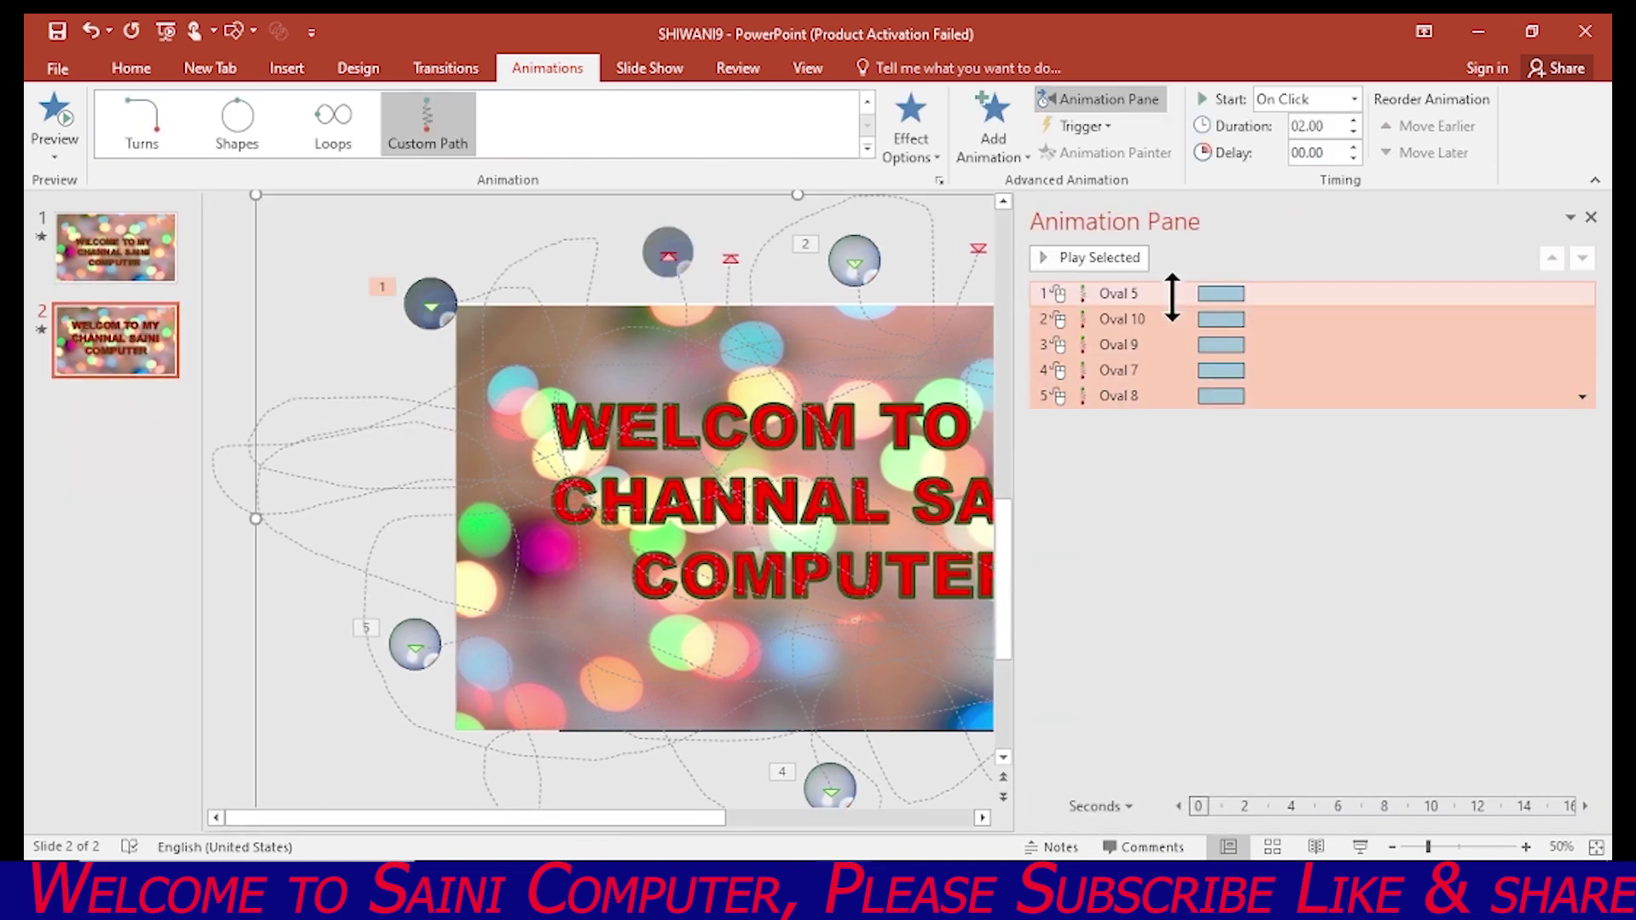
click(1583, 396)
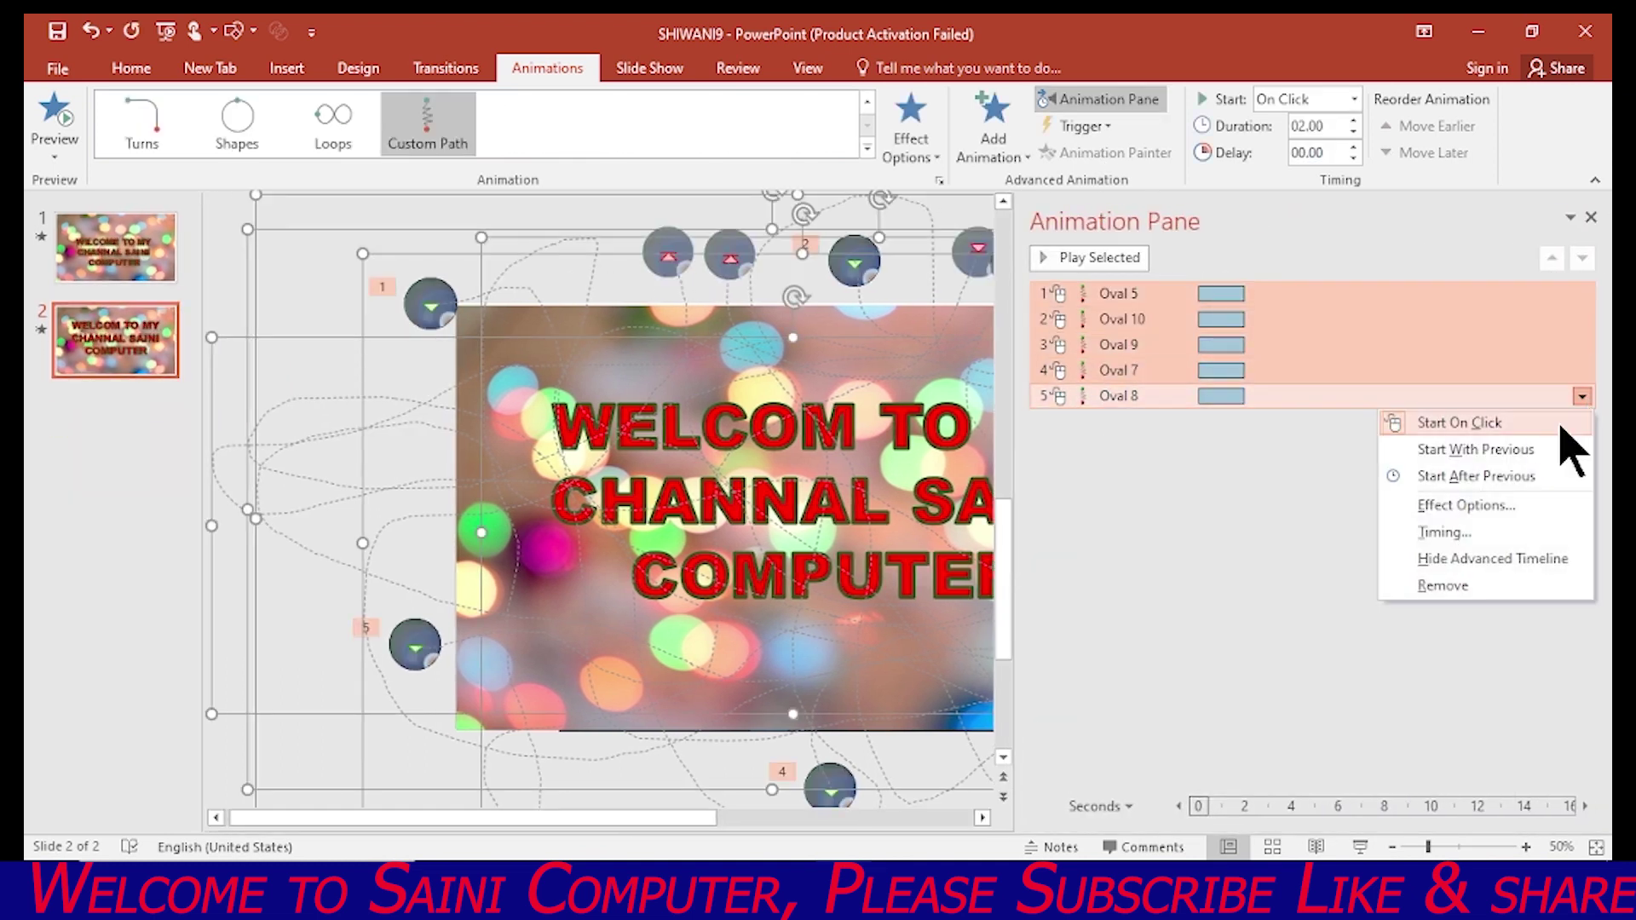
click(1449, 533)
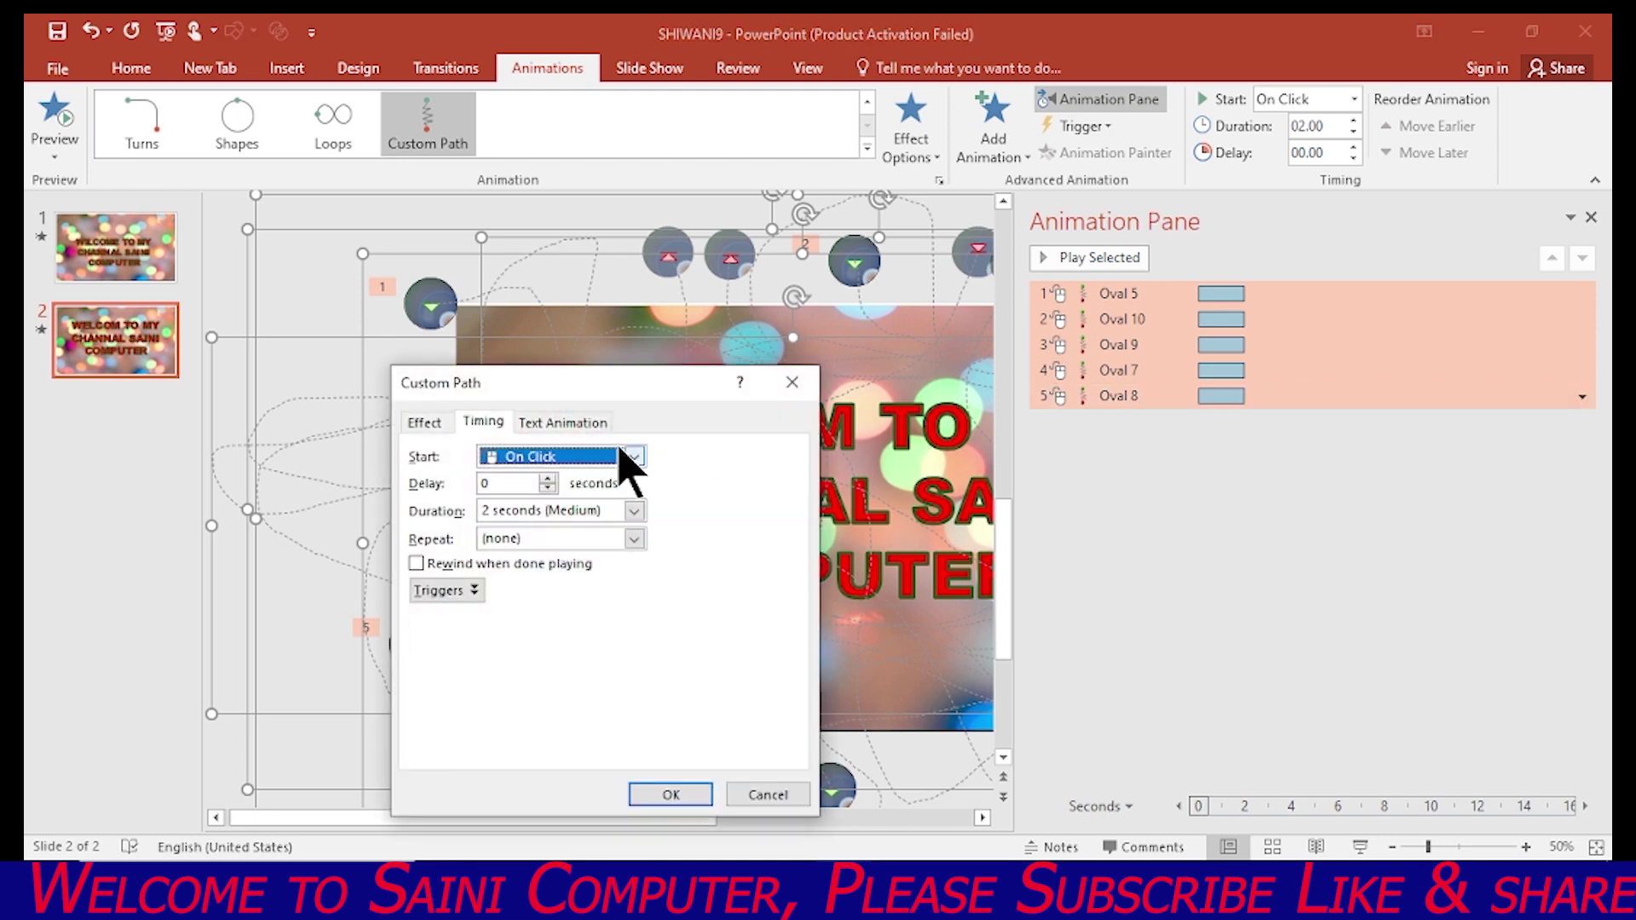
click(635, 456)
click(626, 501)
click(635, 538)
click(563, 666)
- Set the motion paths' smooth start and smooth end to 0 seconds
click(424, 421)
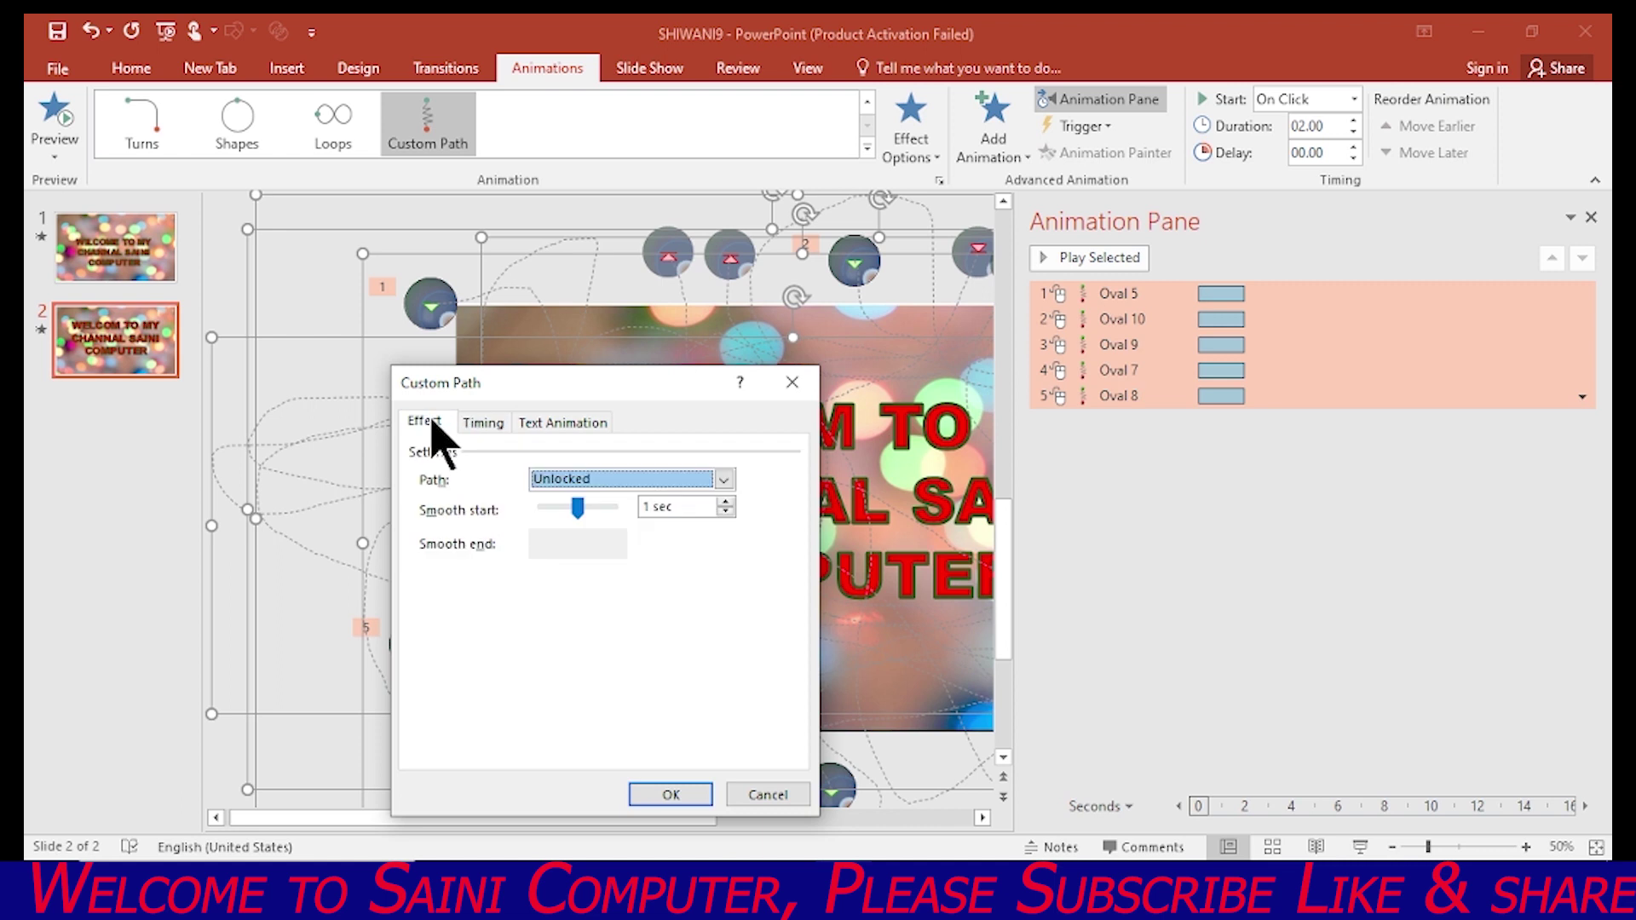
drag(576, 508, 515, 498)
drag(578, 542, 479, 543)
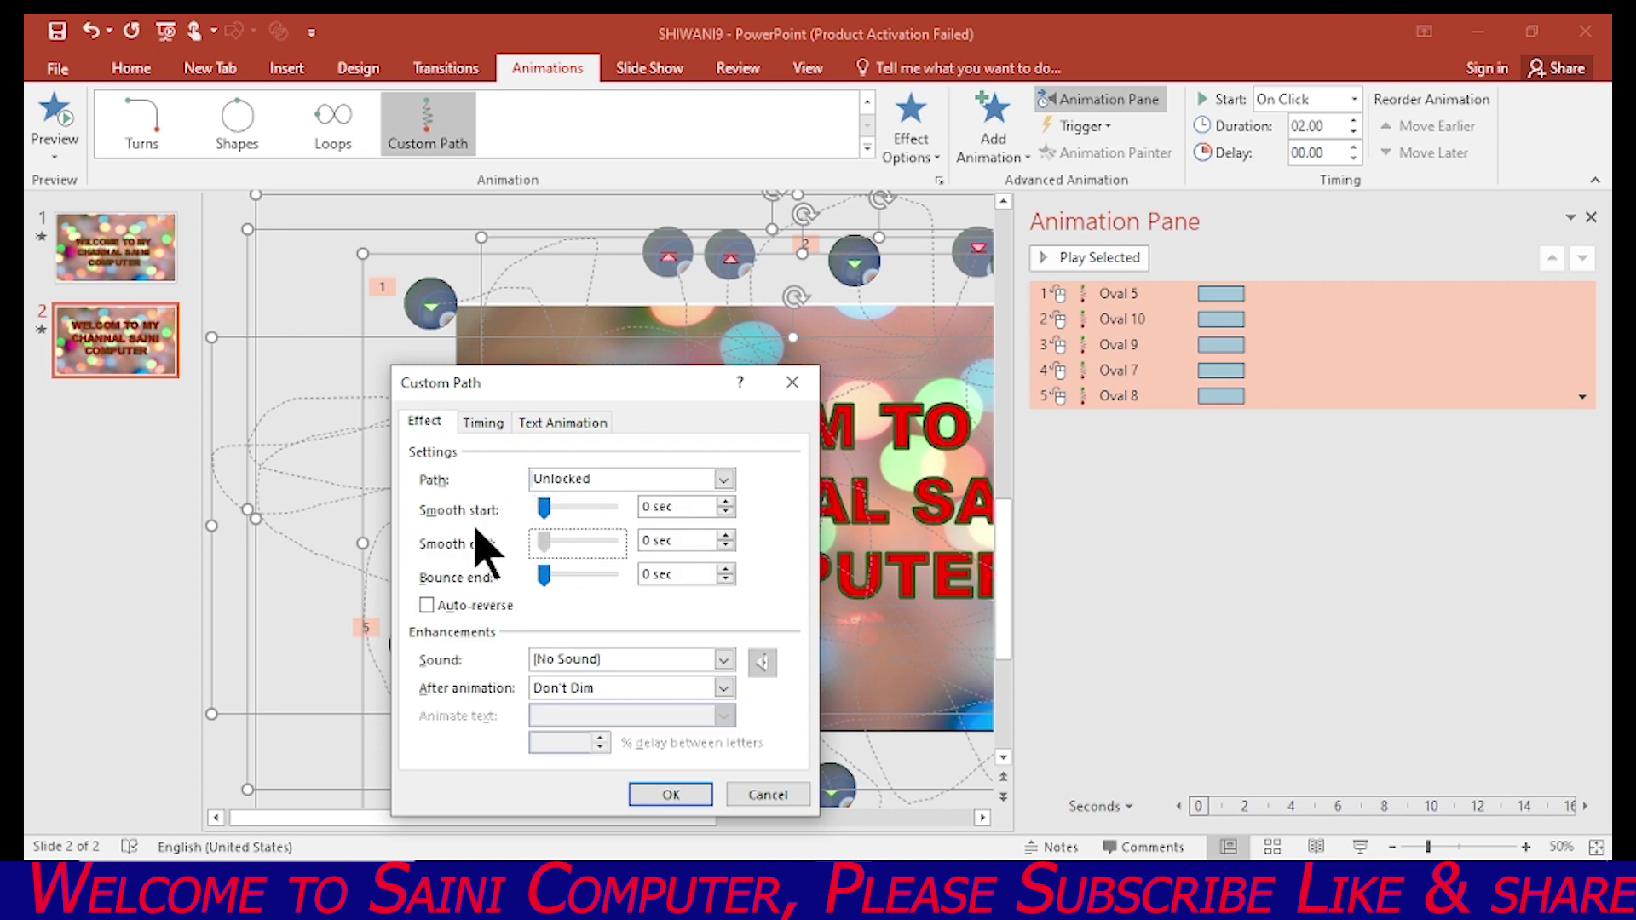
click(670, 794)
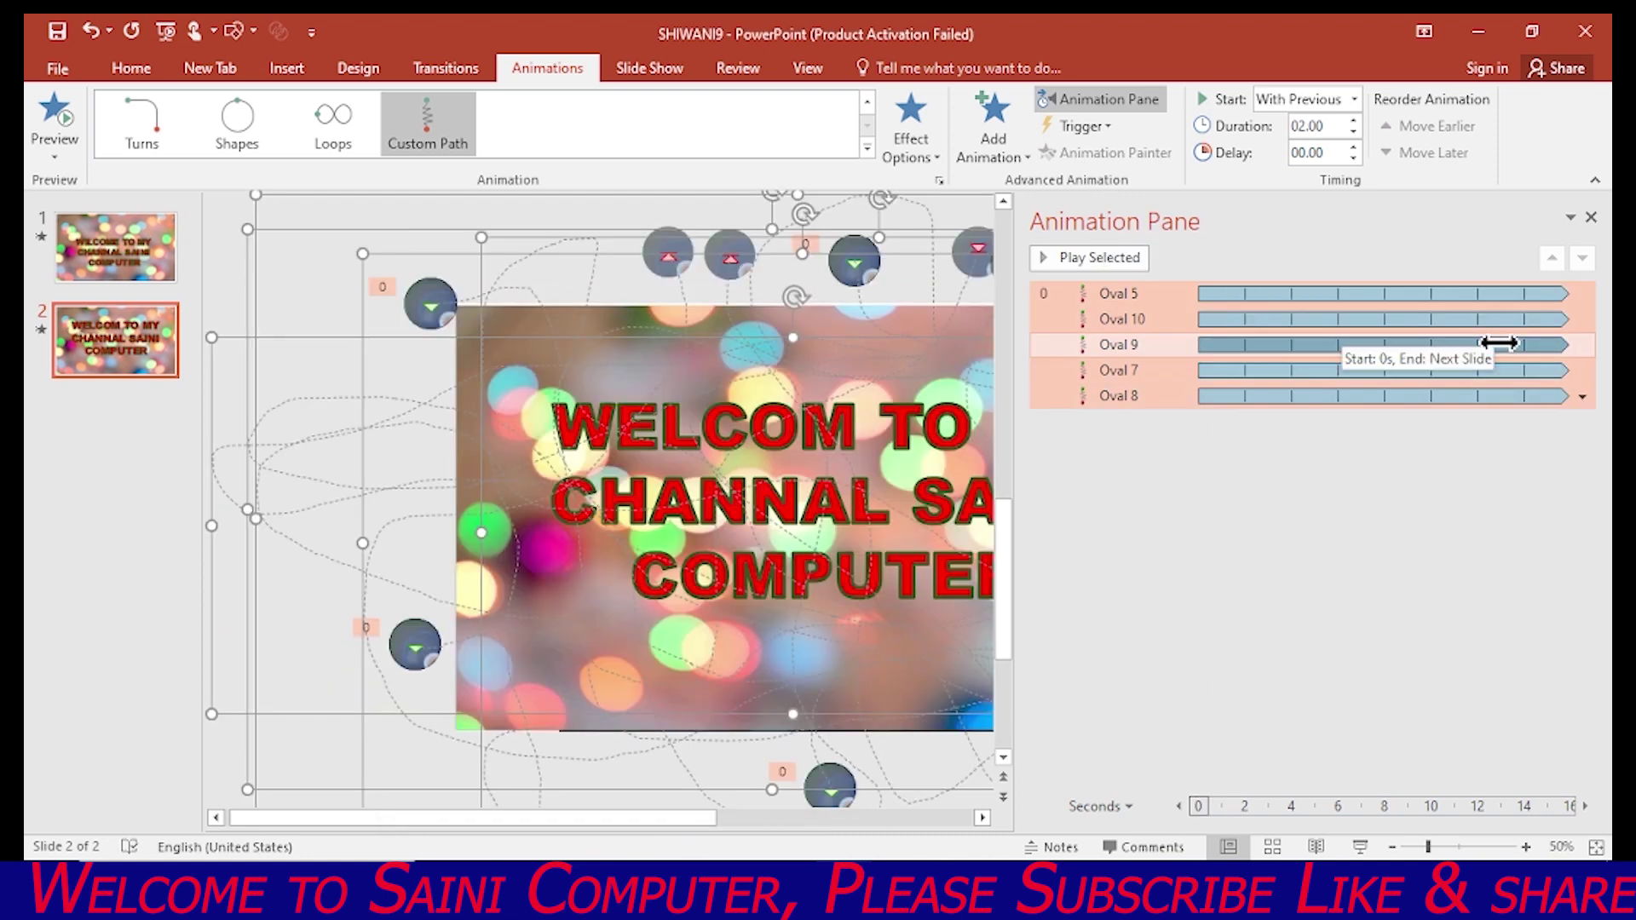
- Set the five bubble motion paths to a 40-second duration and close the Animation Pane
click(1583, 396)
click(1492, 526)
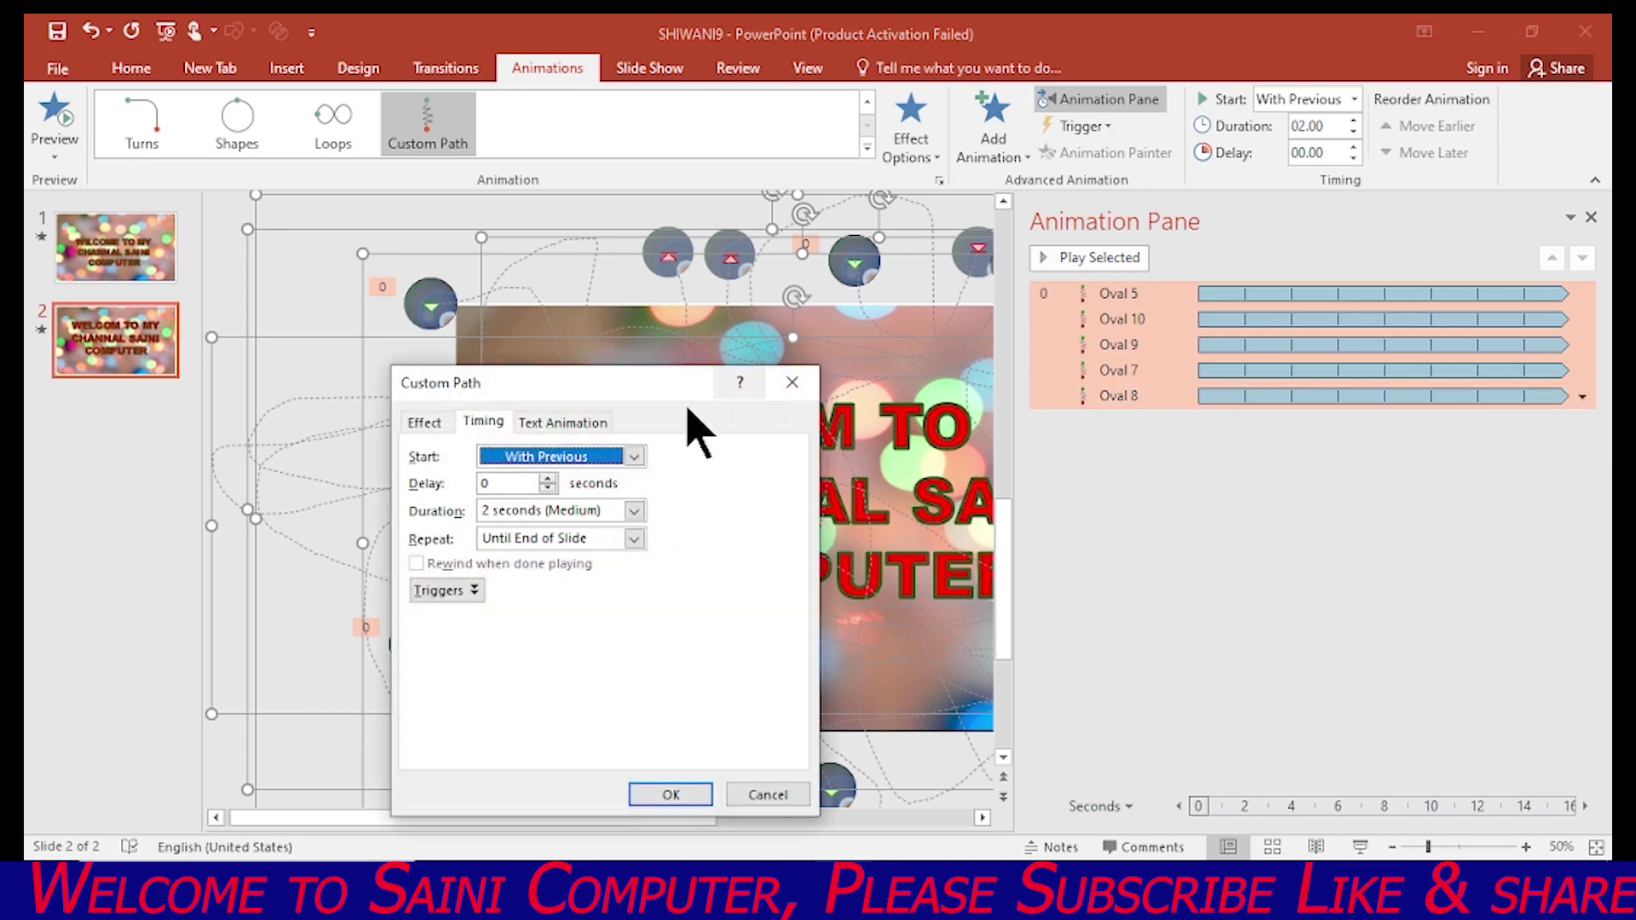
click(614, 509)
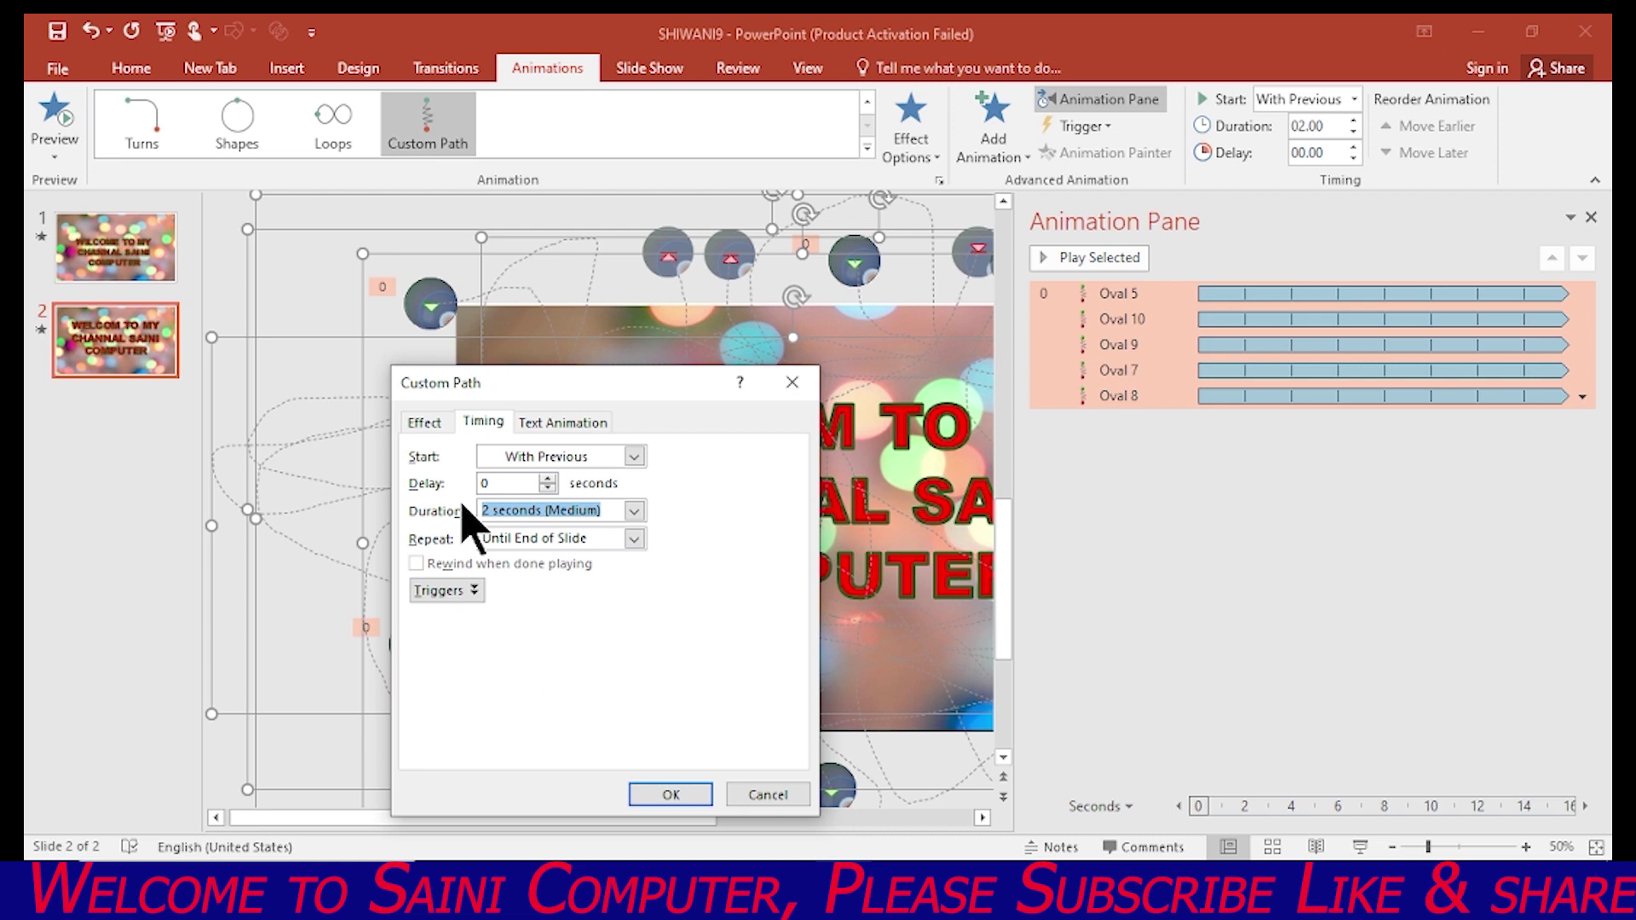
text(3)
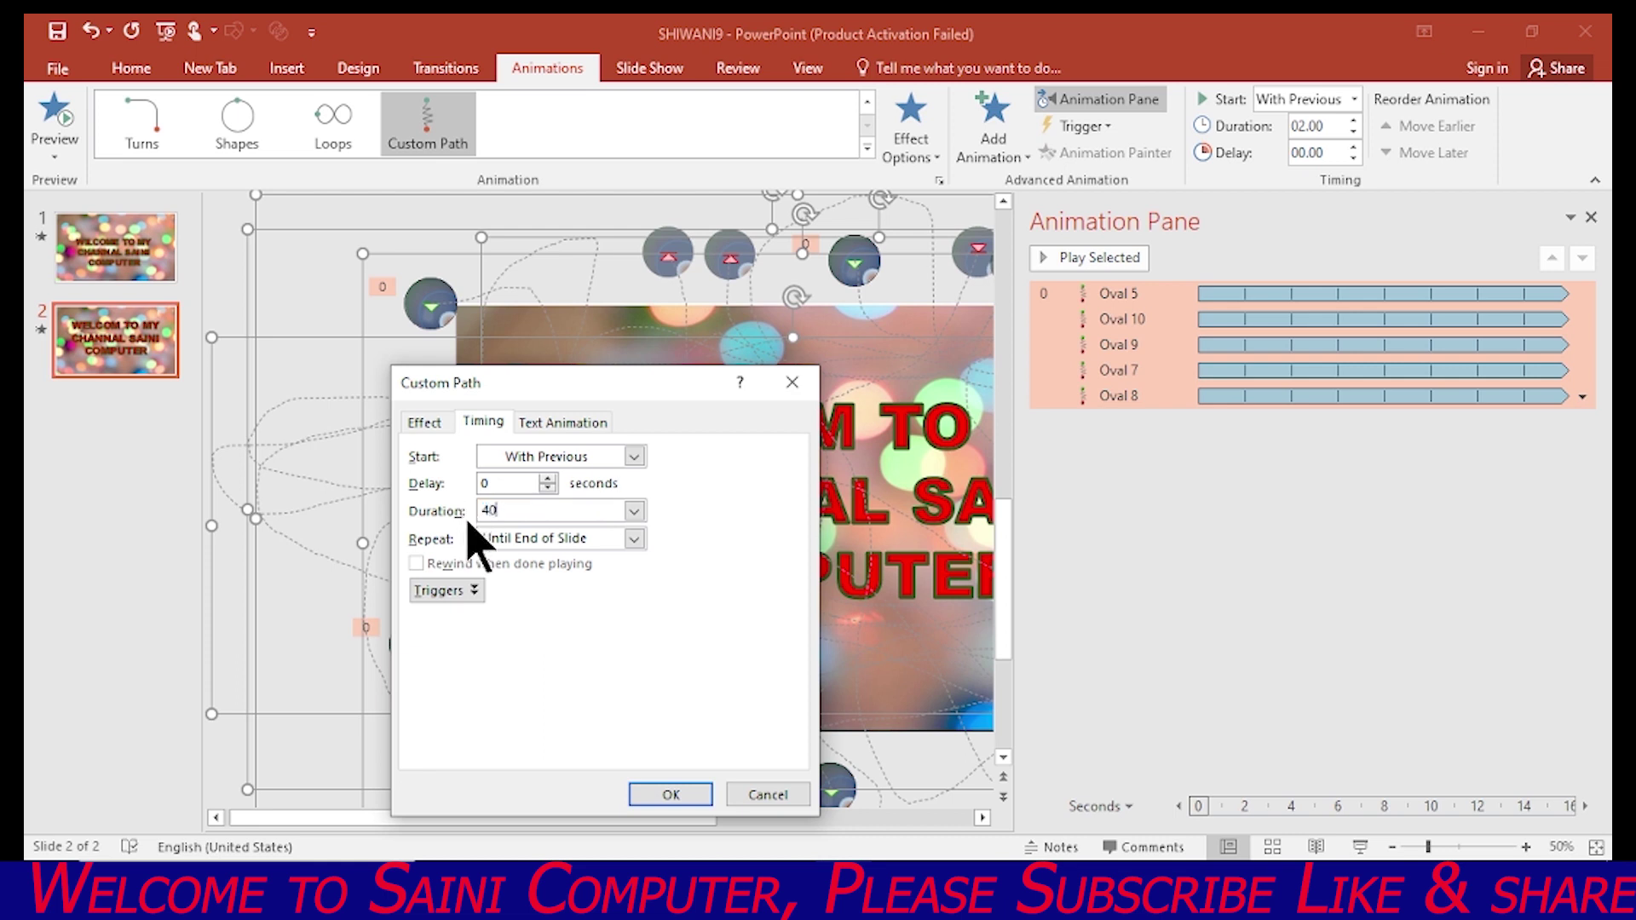
click(669, 795)
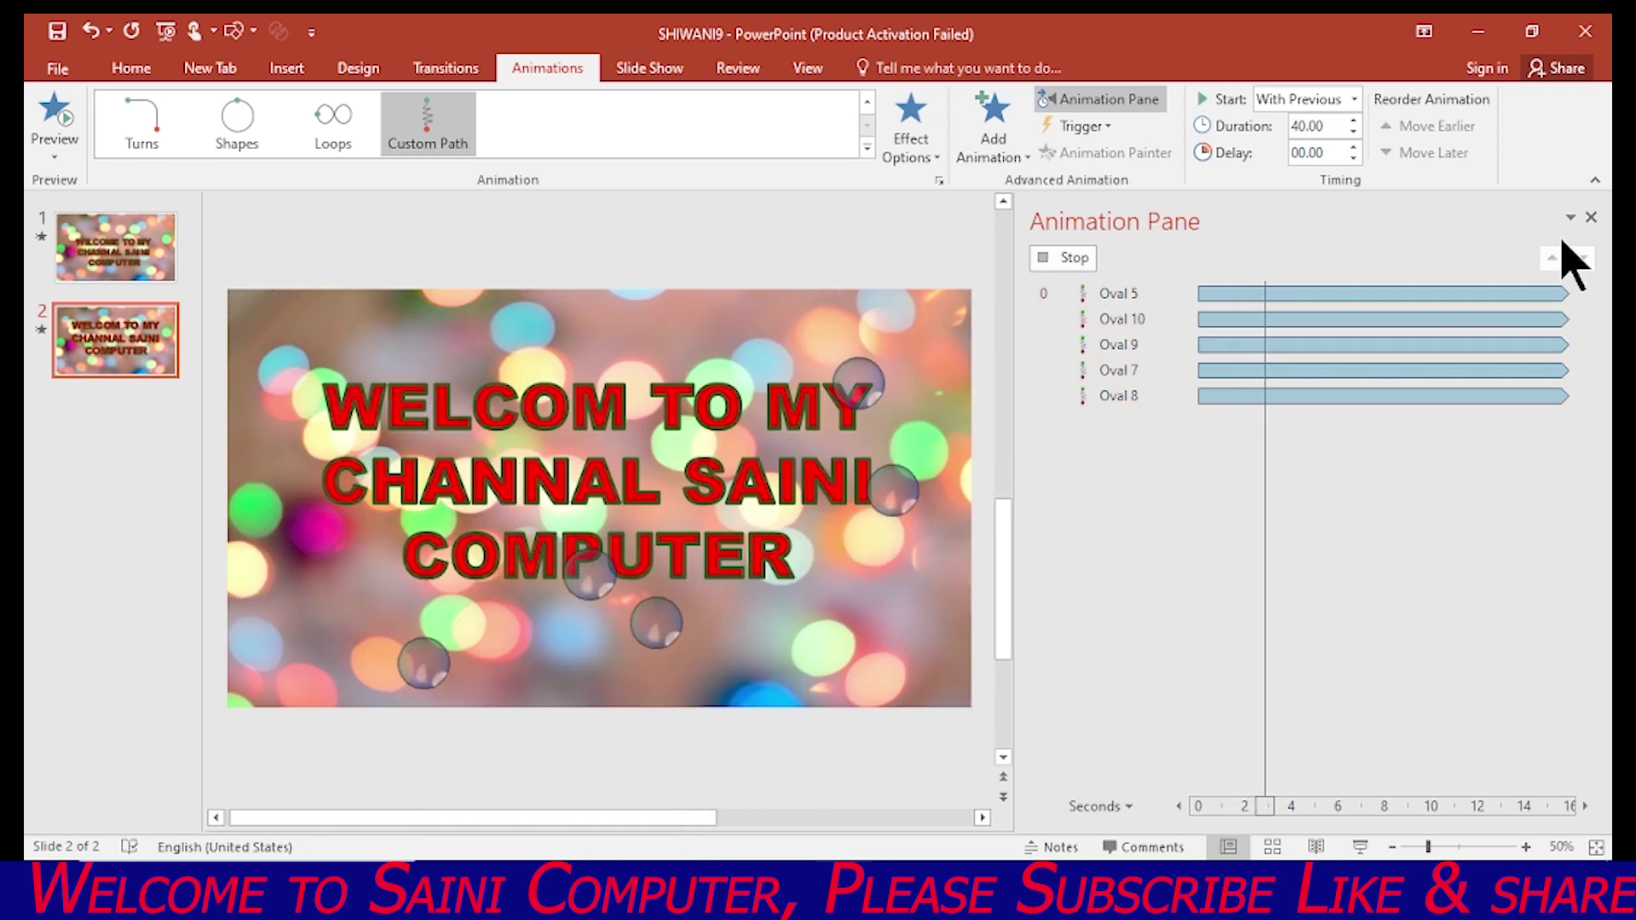
click(1590, 218)
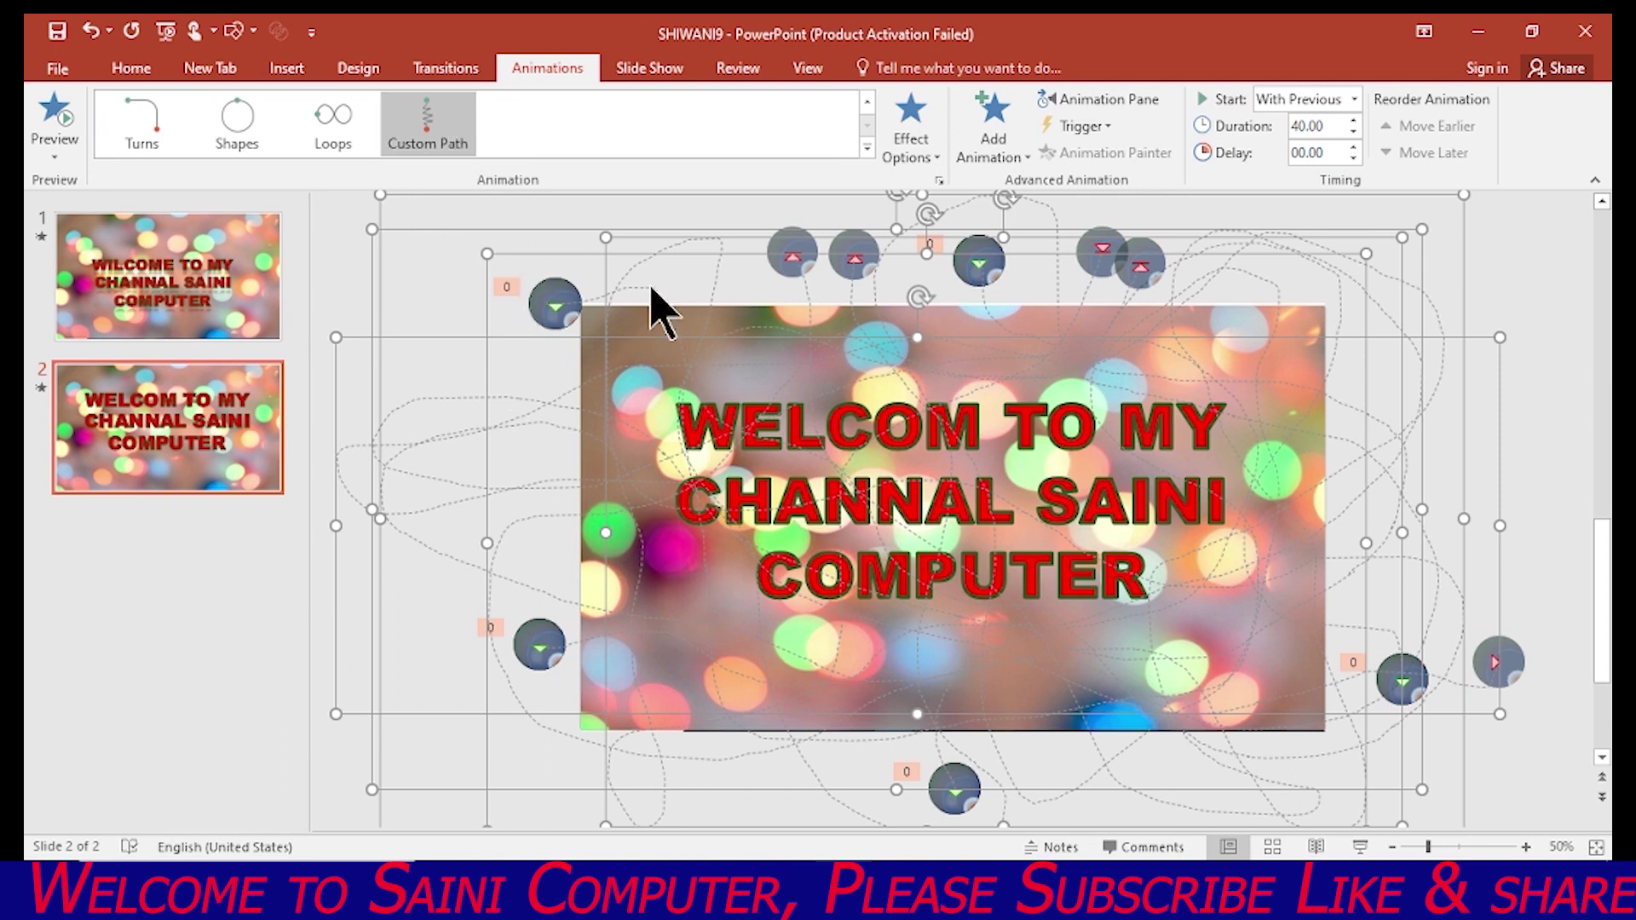
click(179, 445)
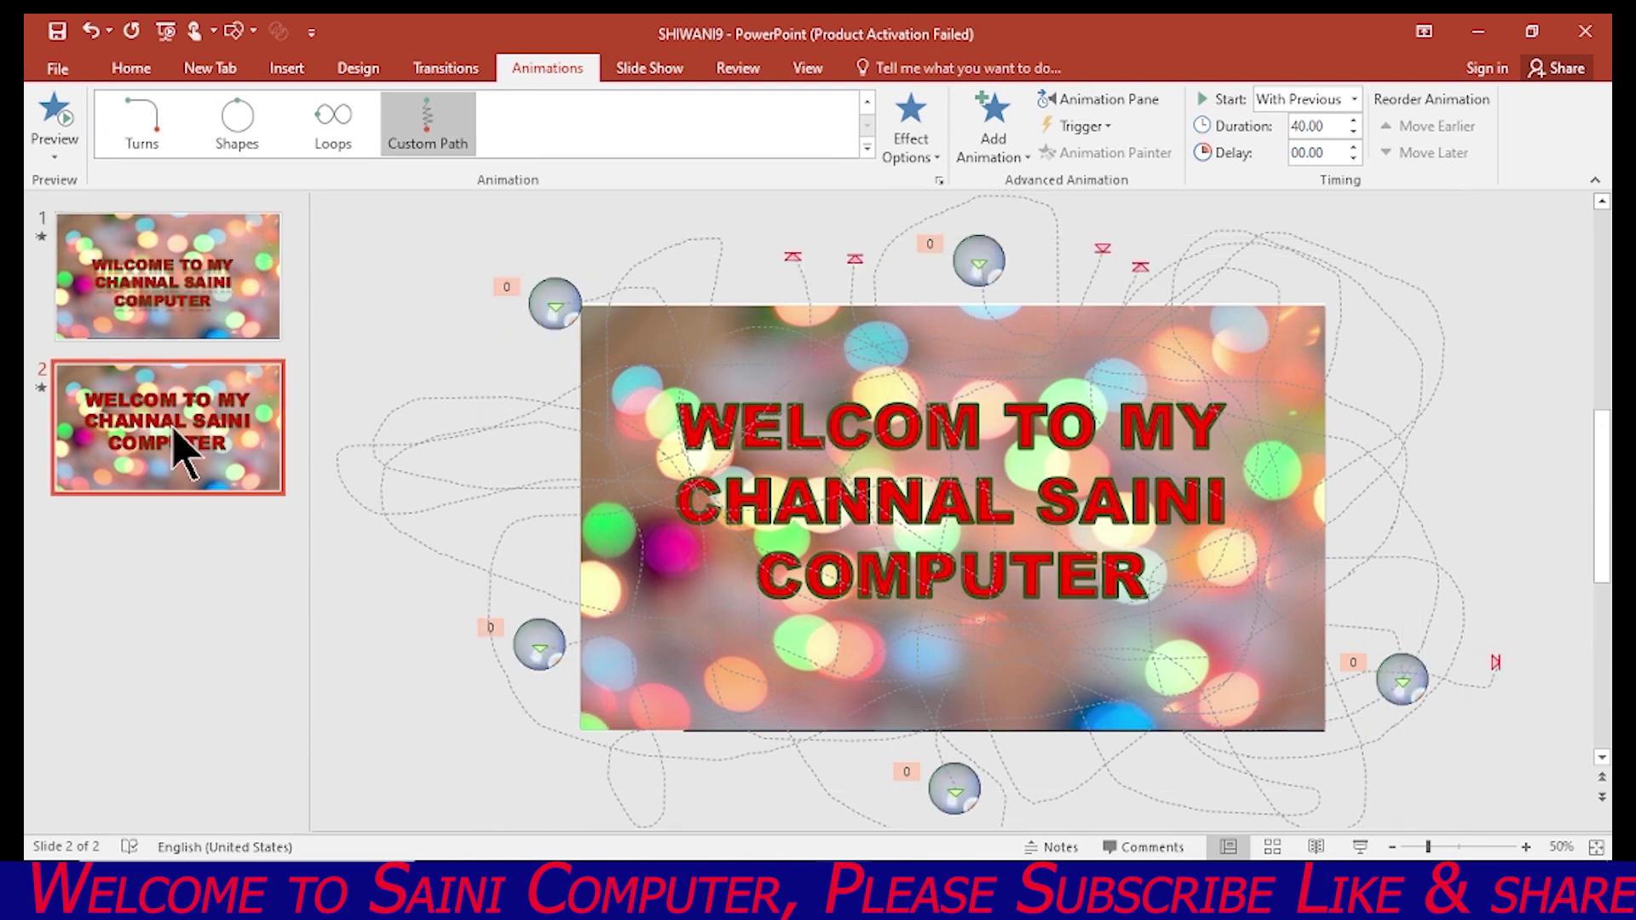
- Give the red title a Contract exit effect from More Exit Effects, then show the Animation Pane
click(286, 68)
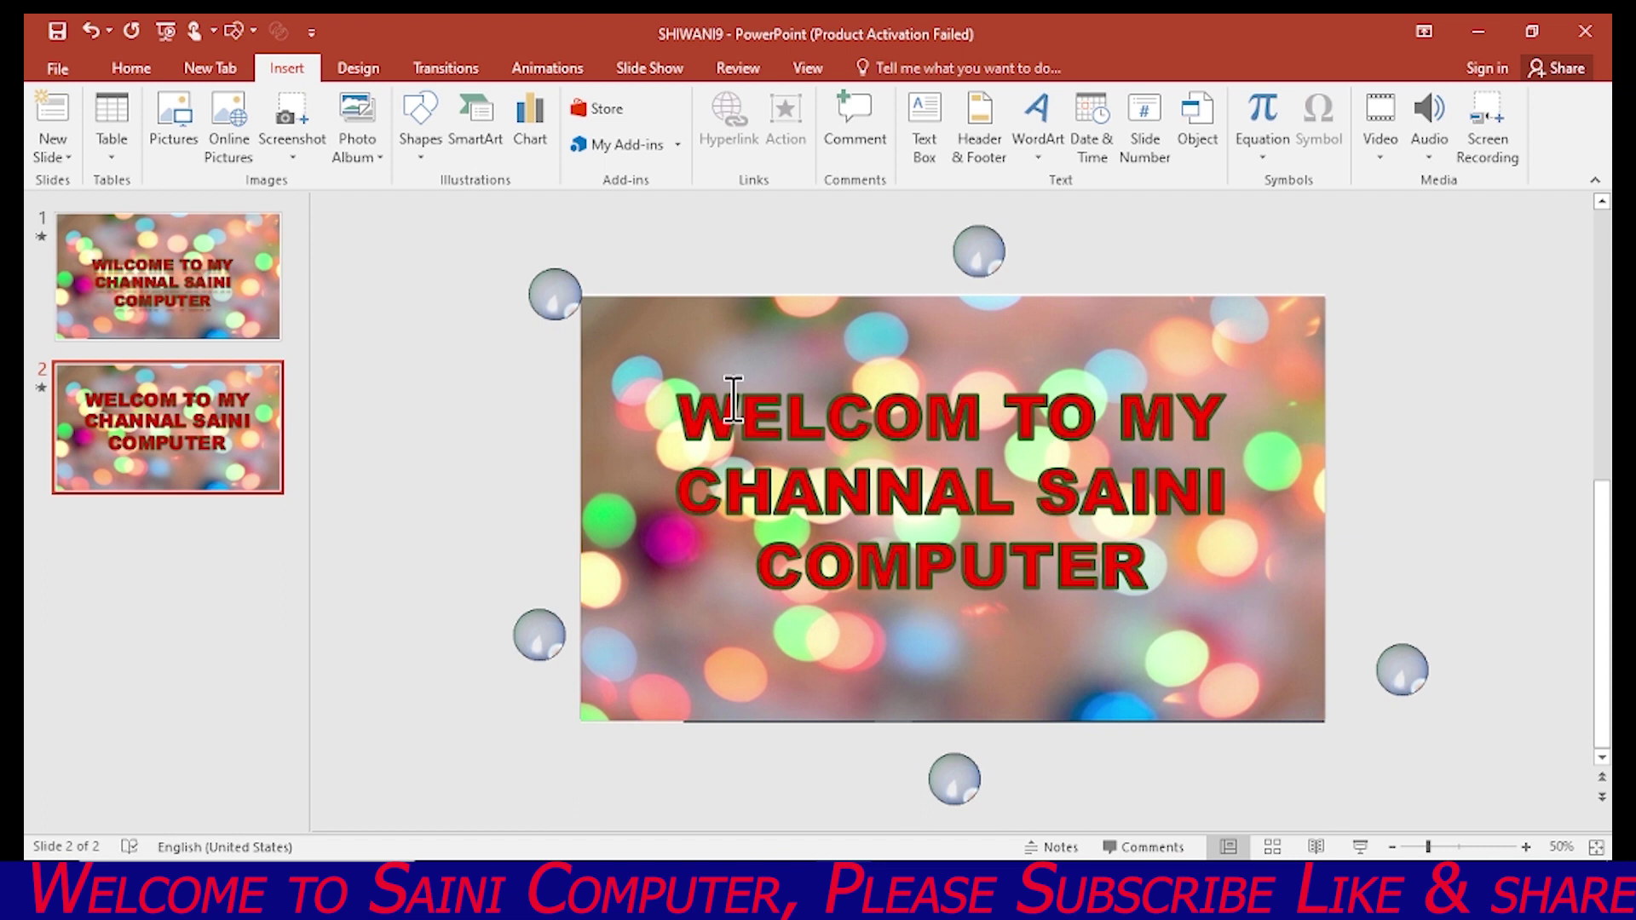
click(779, 400)
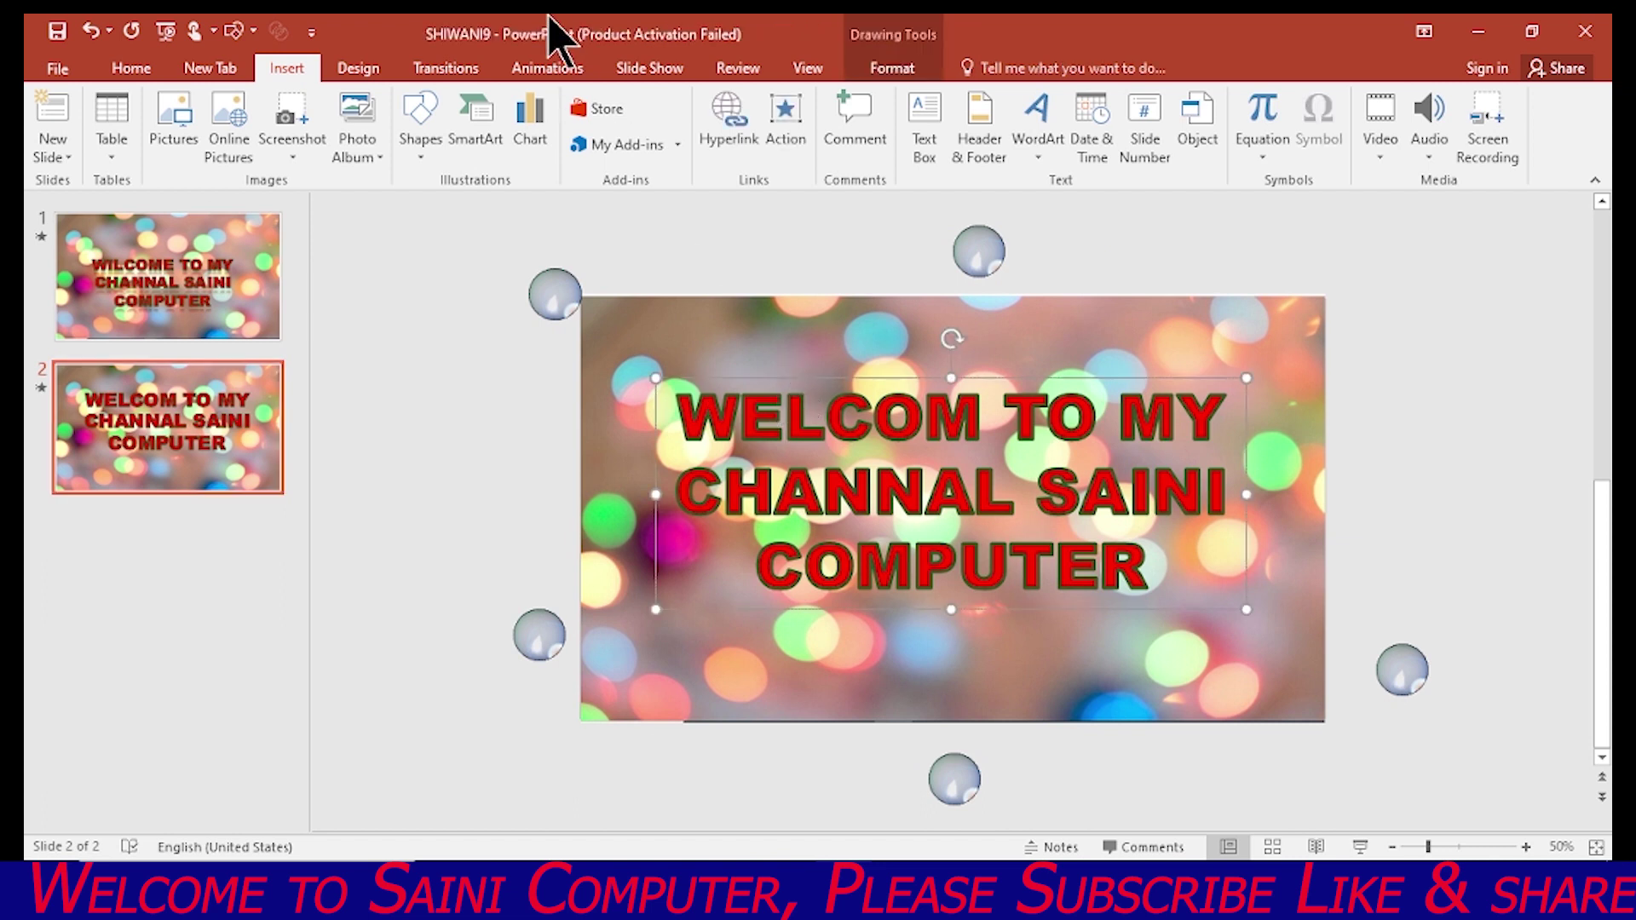
click(524, 73)
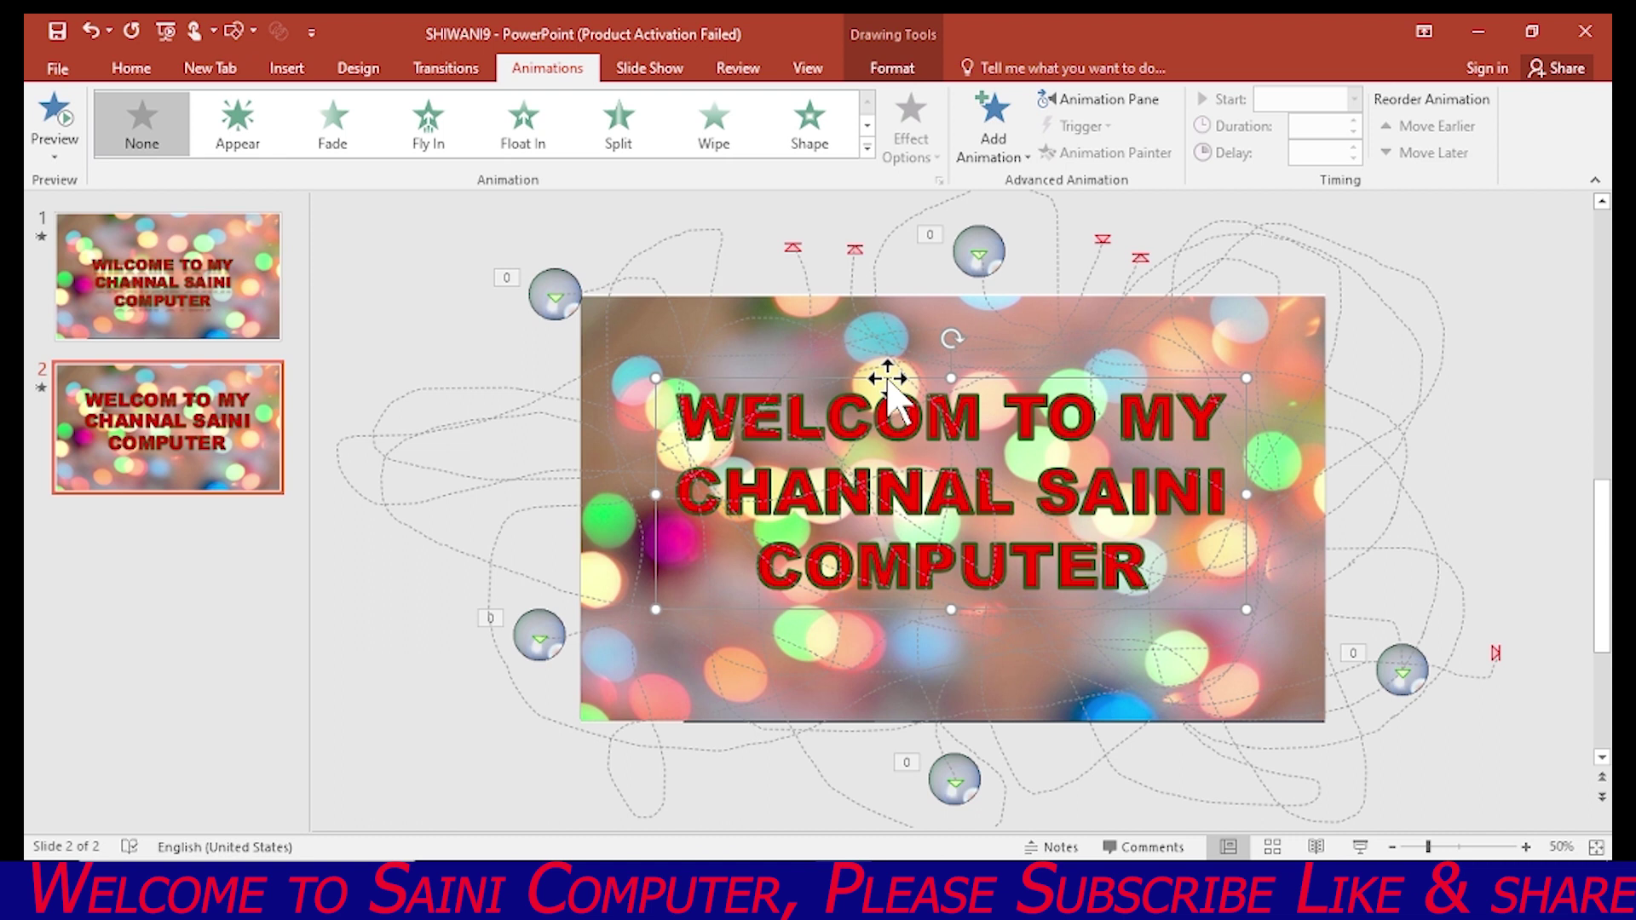
click(867, 149)
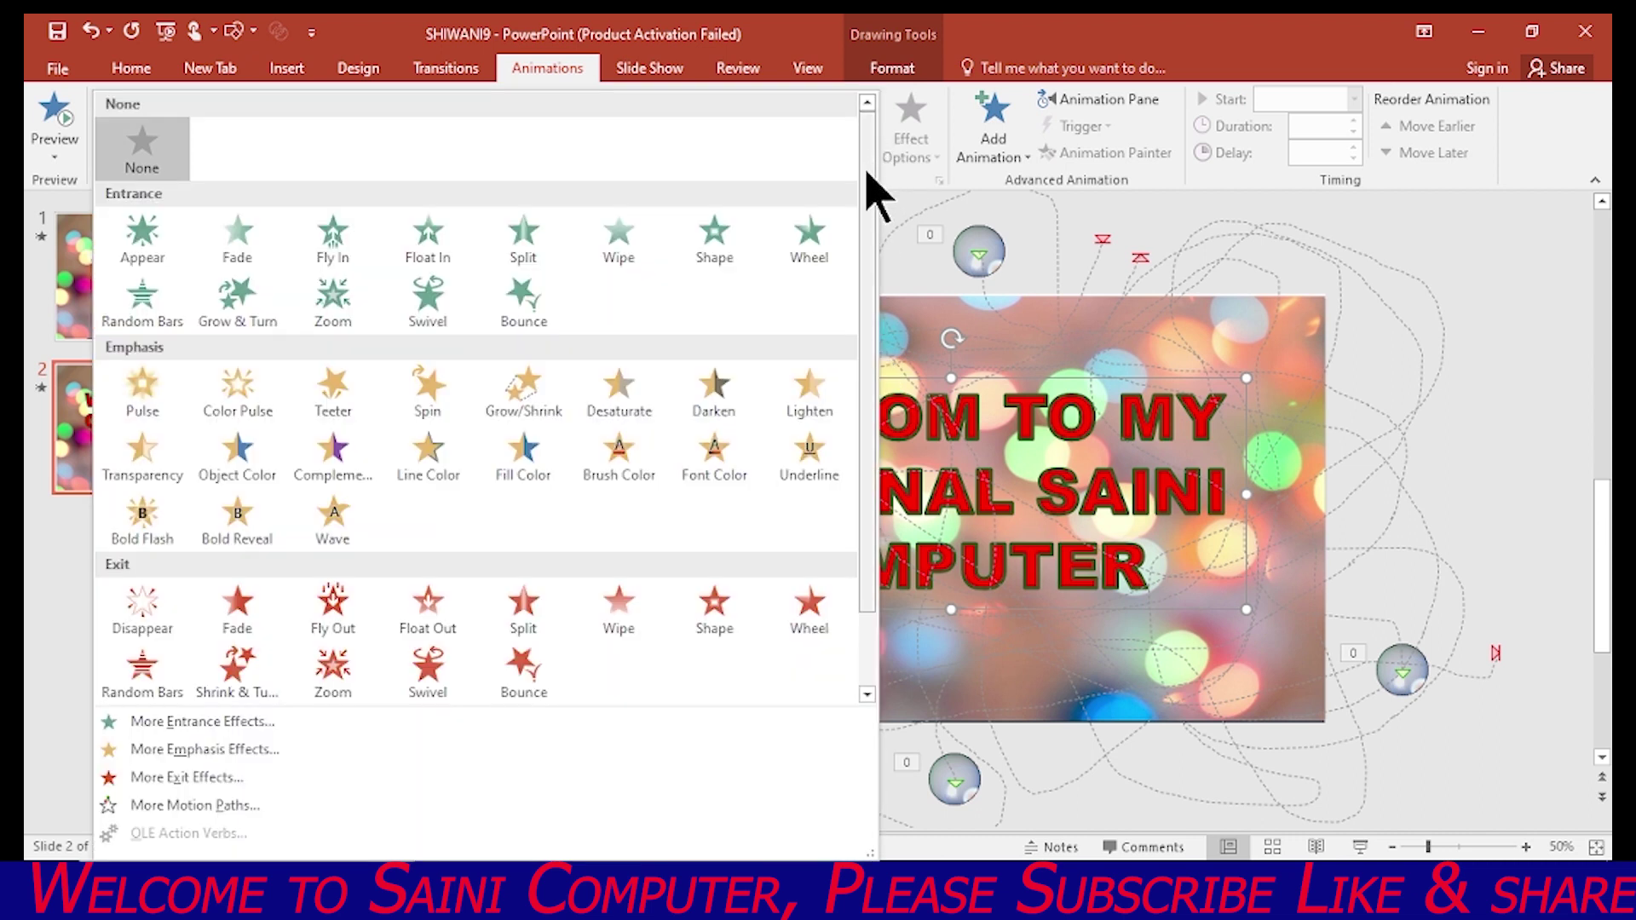
scroll(849, 269, down, 1)
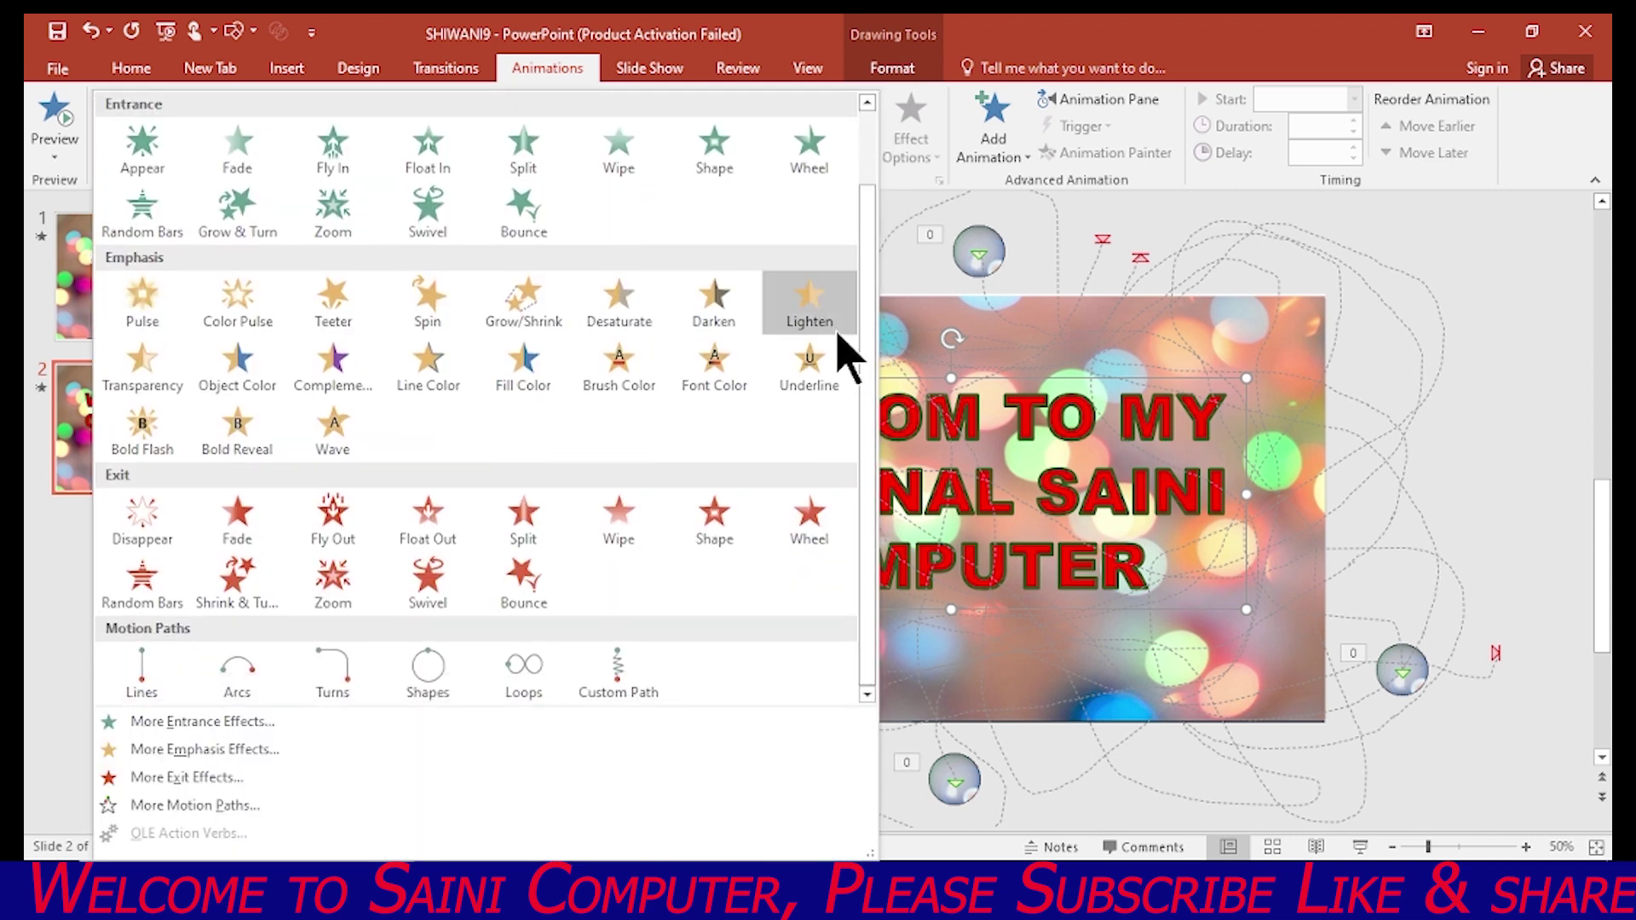
click(223, 776)
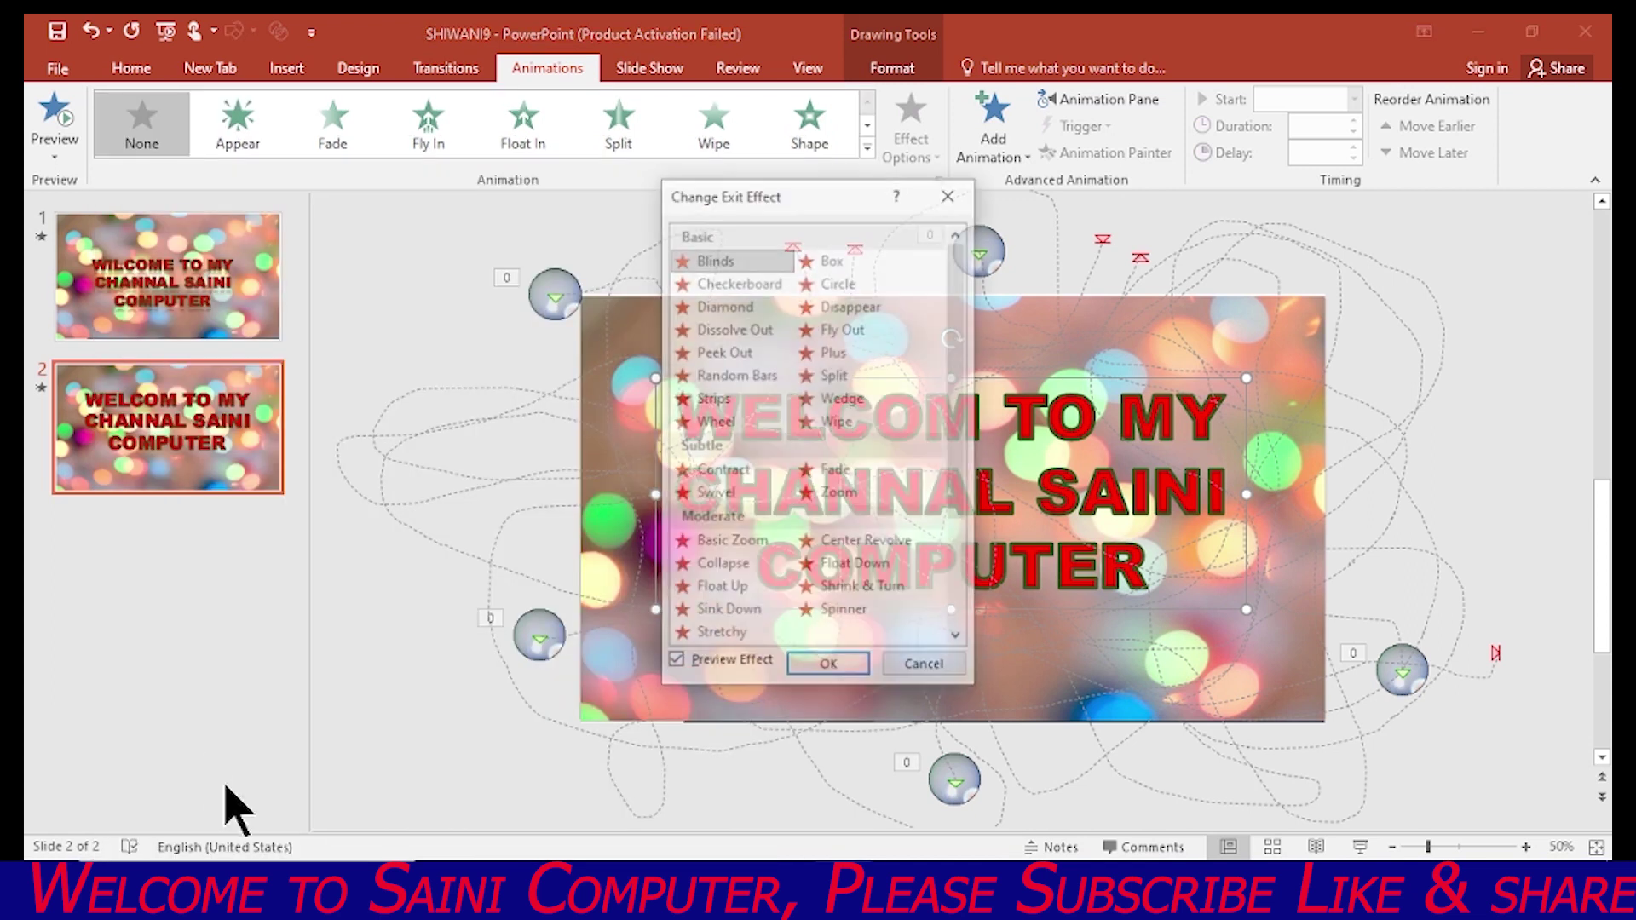
drag(841, 196, 1328, 188)
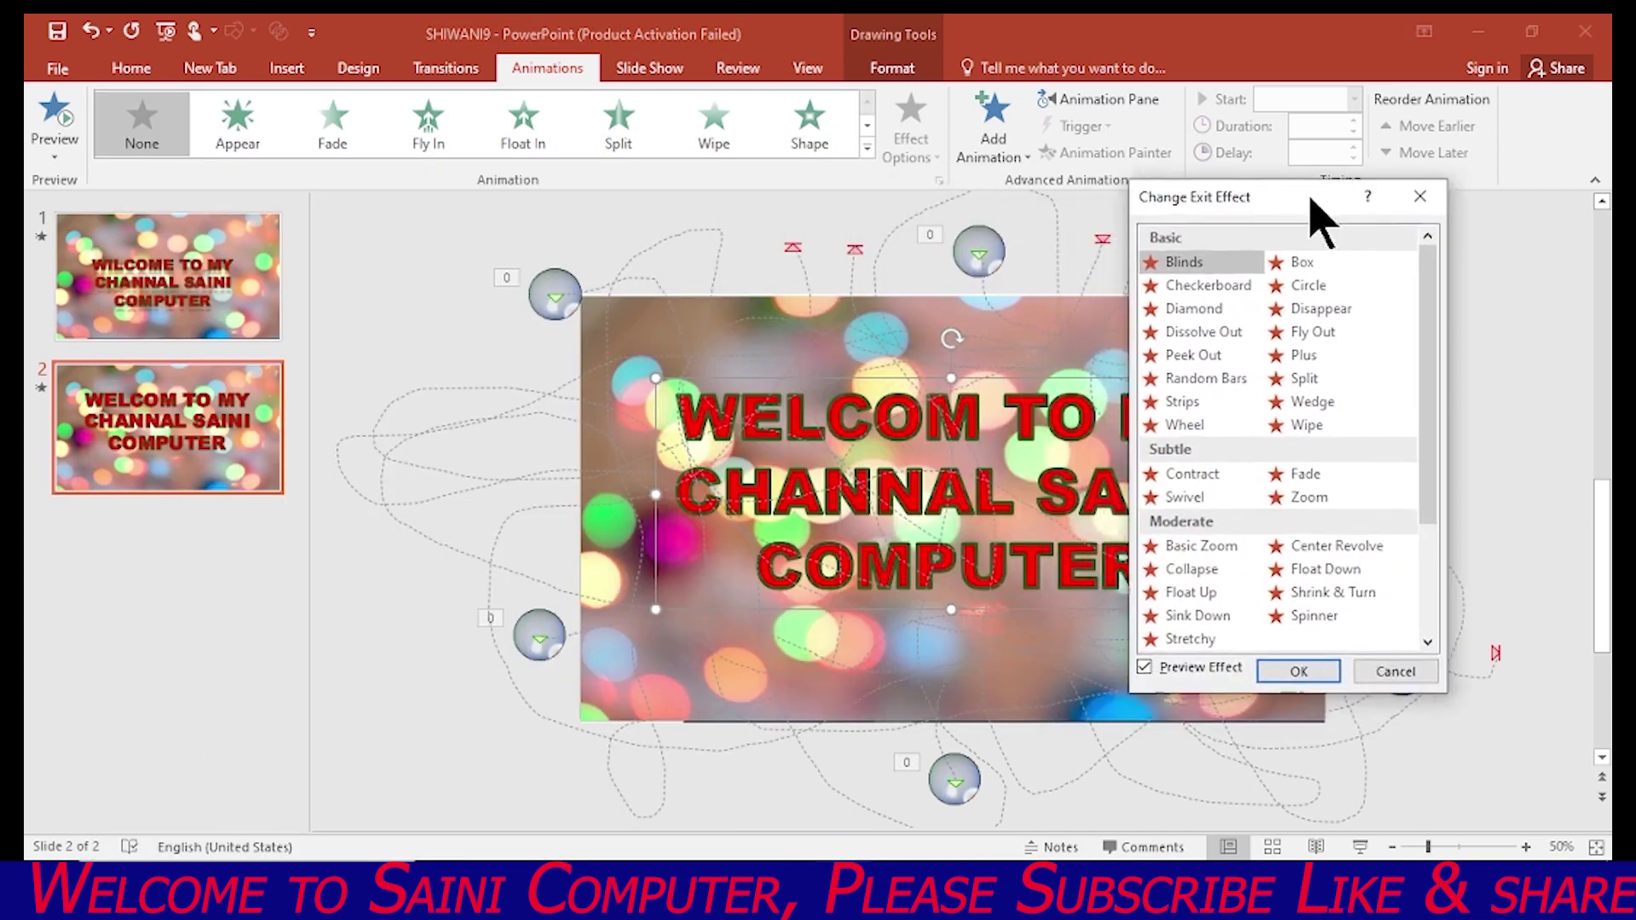
click(1232, 393)
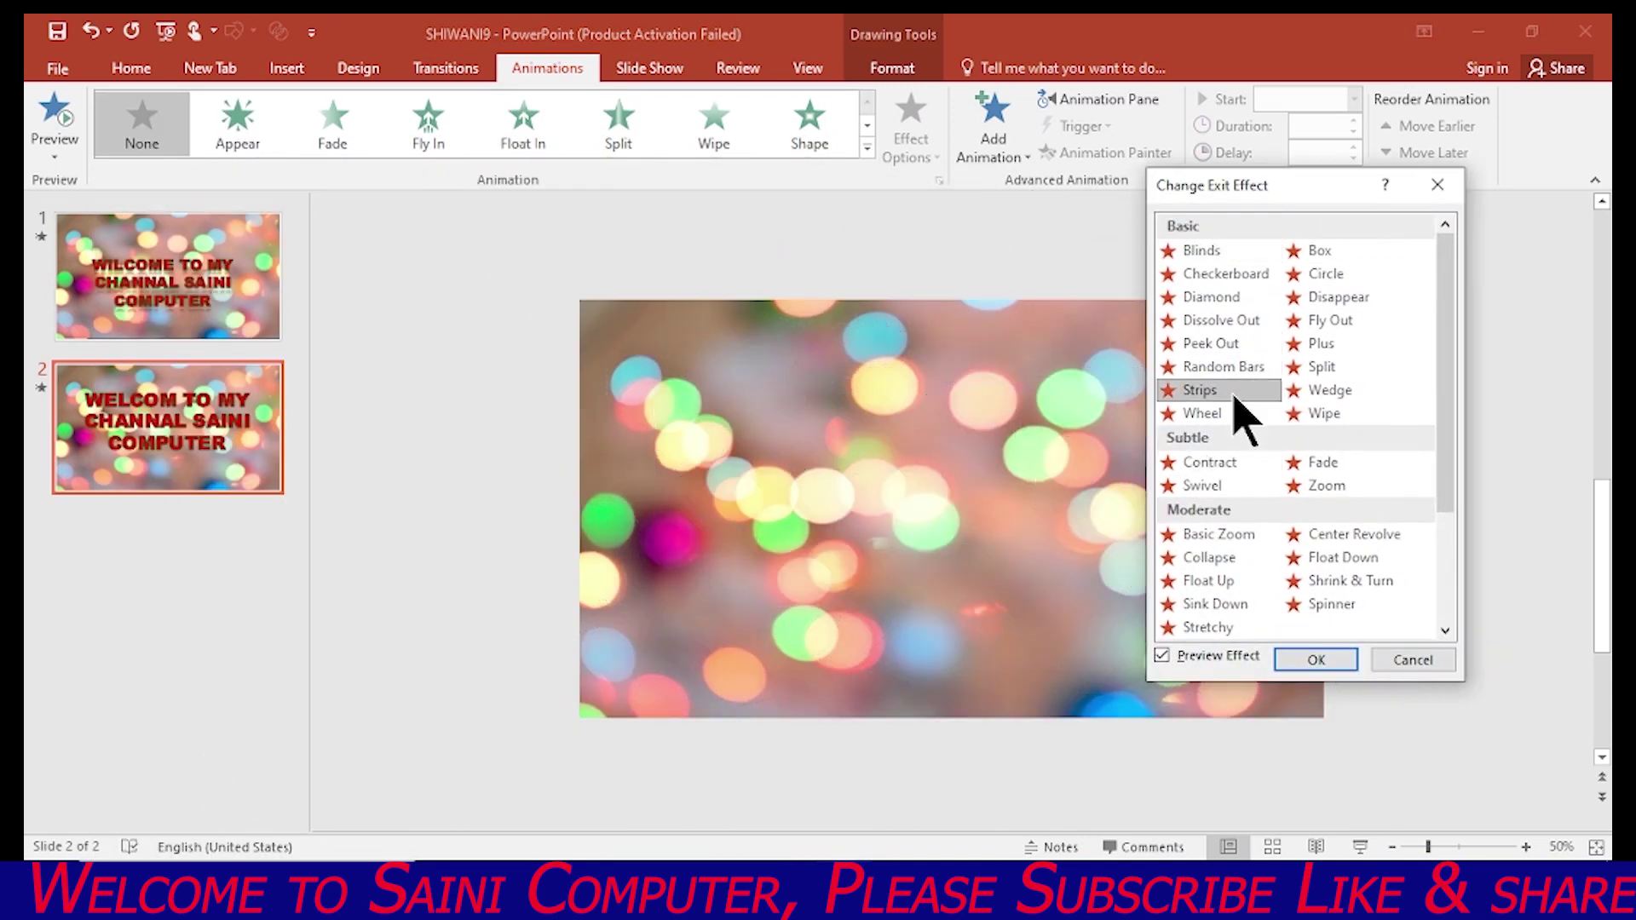
click(1210, 463)
click(1296, 650)
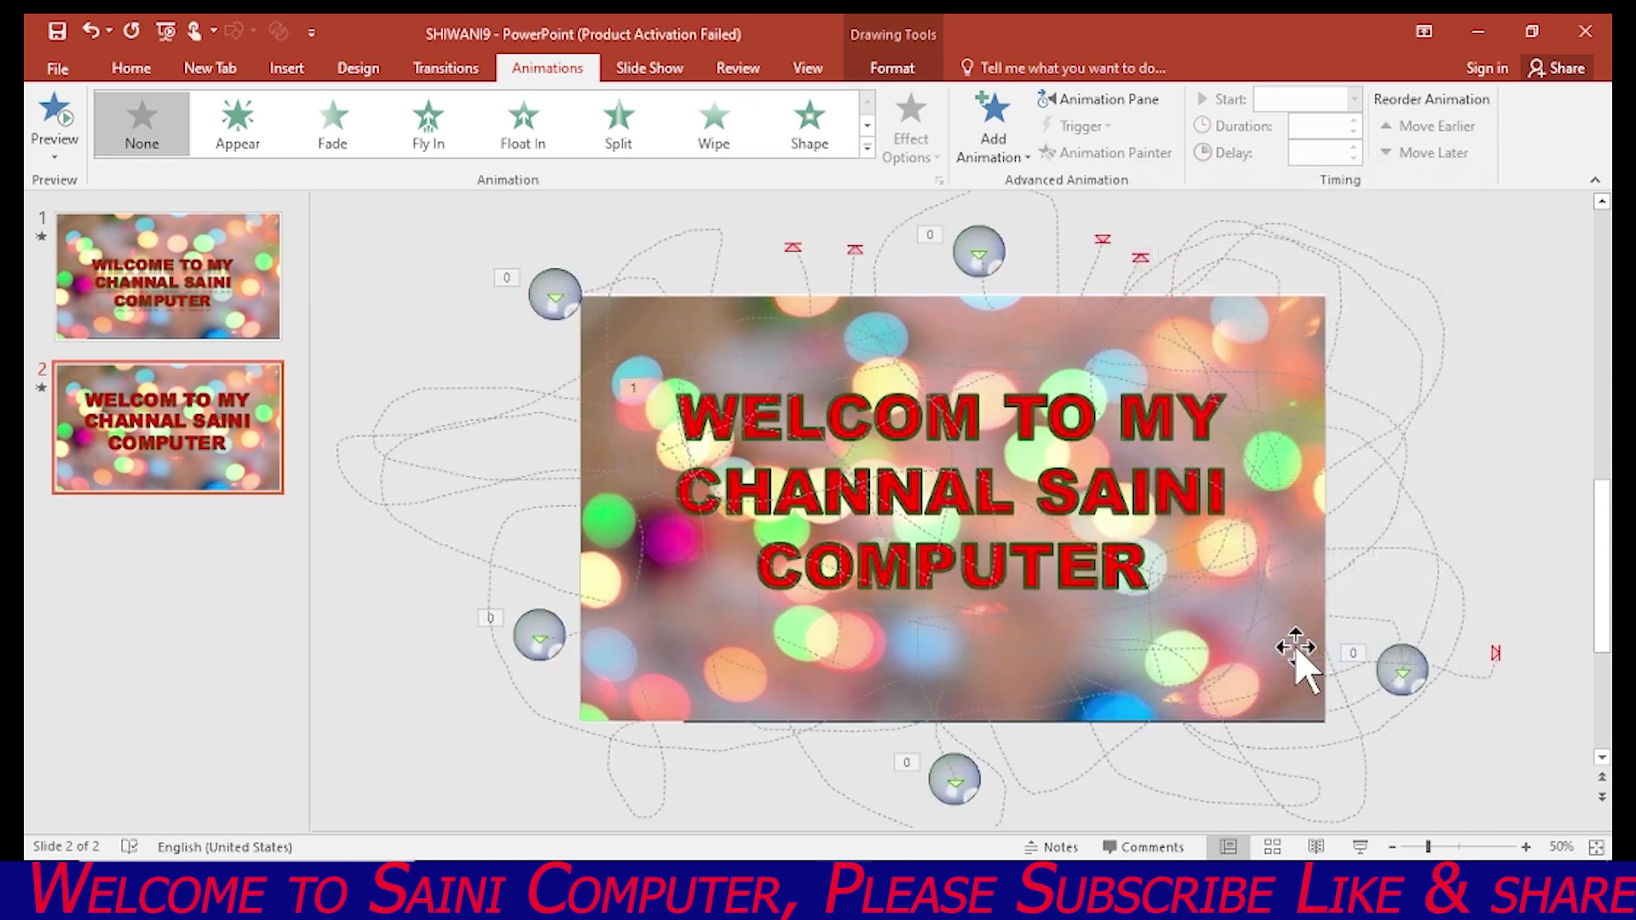
click(1106, 100)
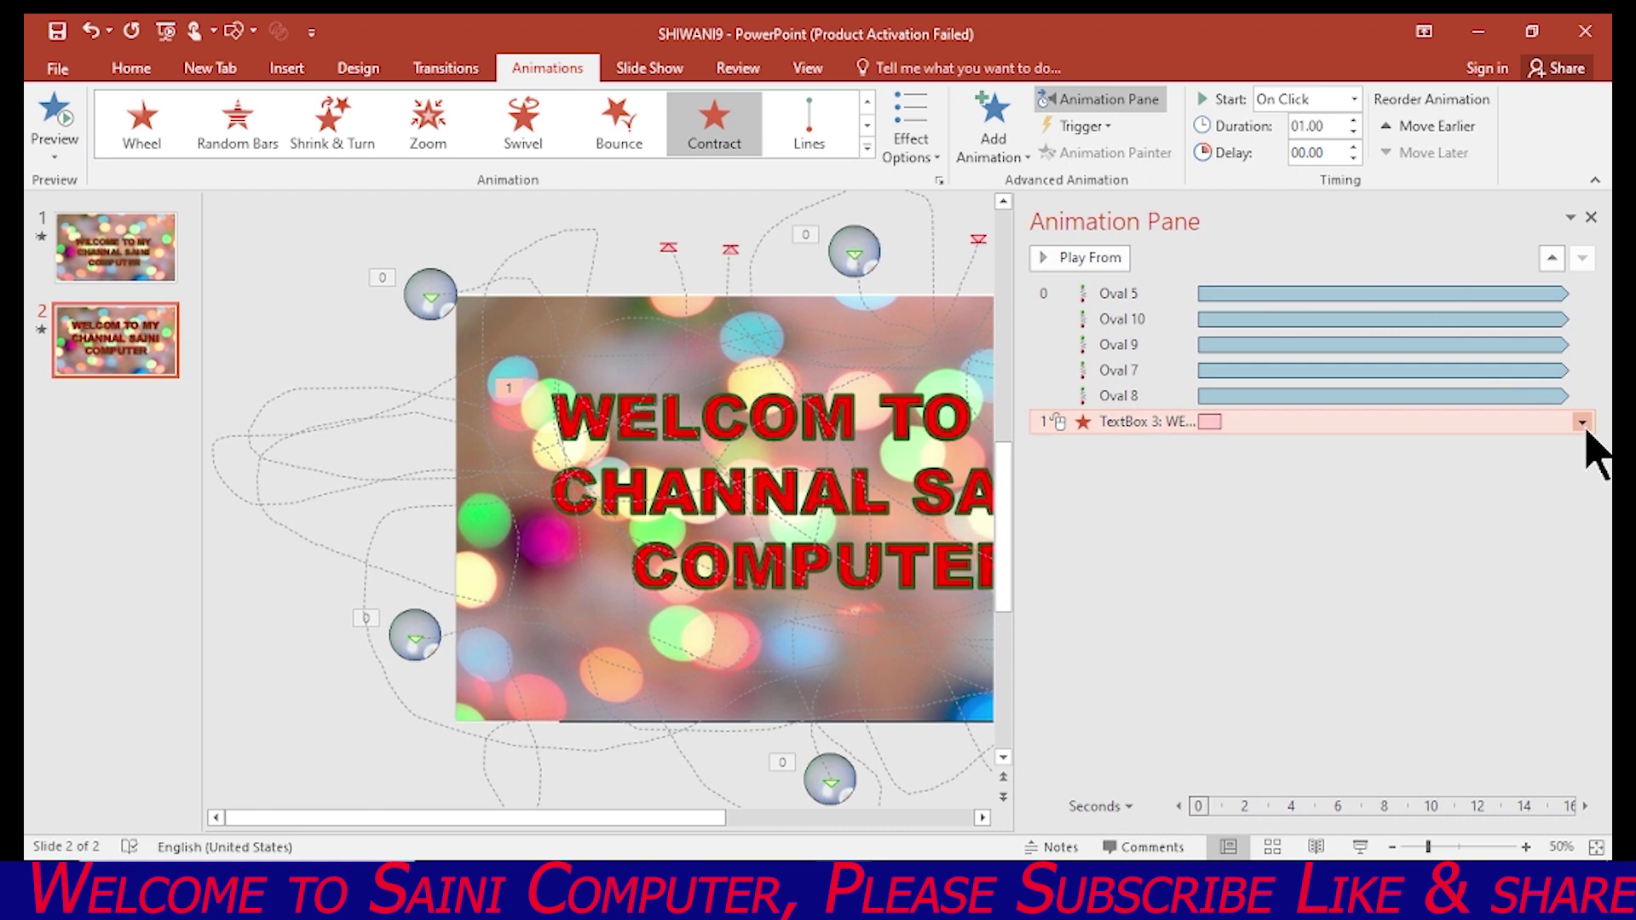
- Set the title's Contract exit to start With Previous with a 3-second duration
click(1583, 422)
click(1464, 554)
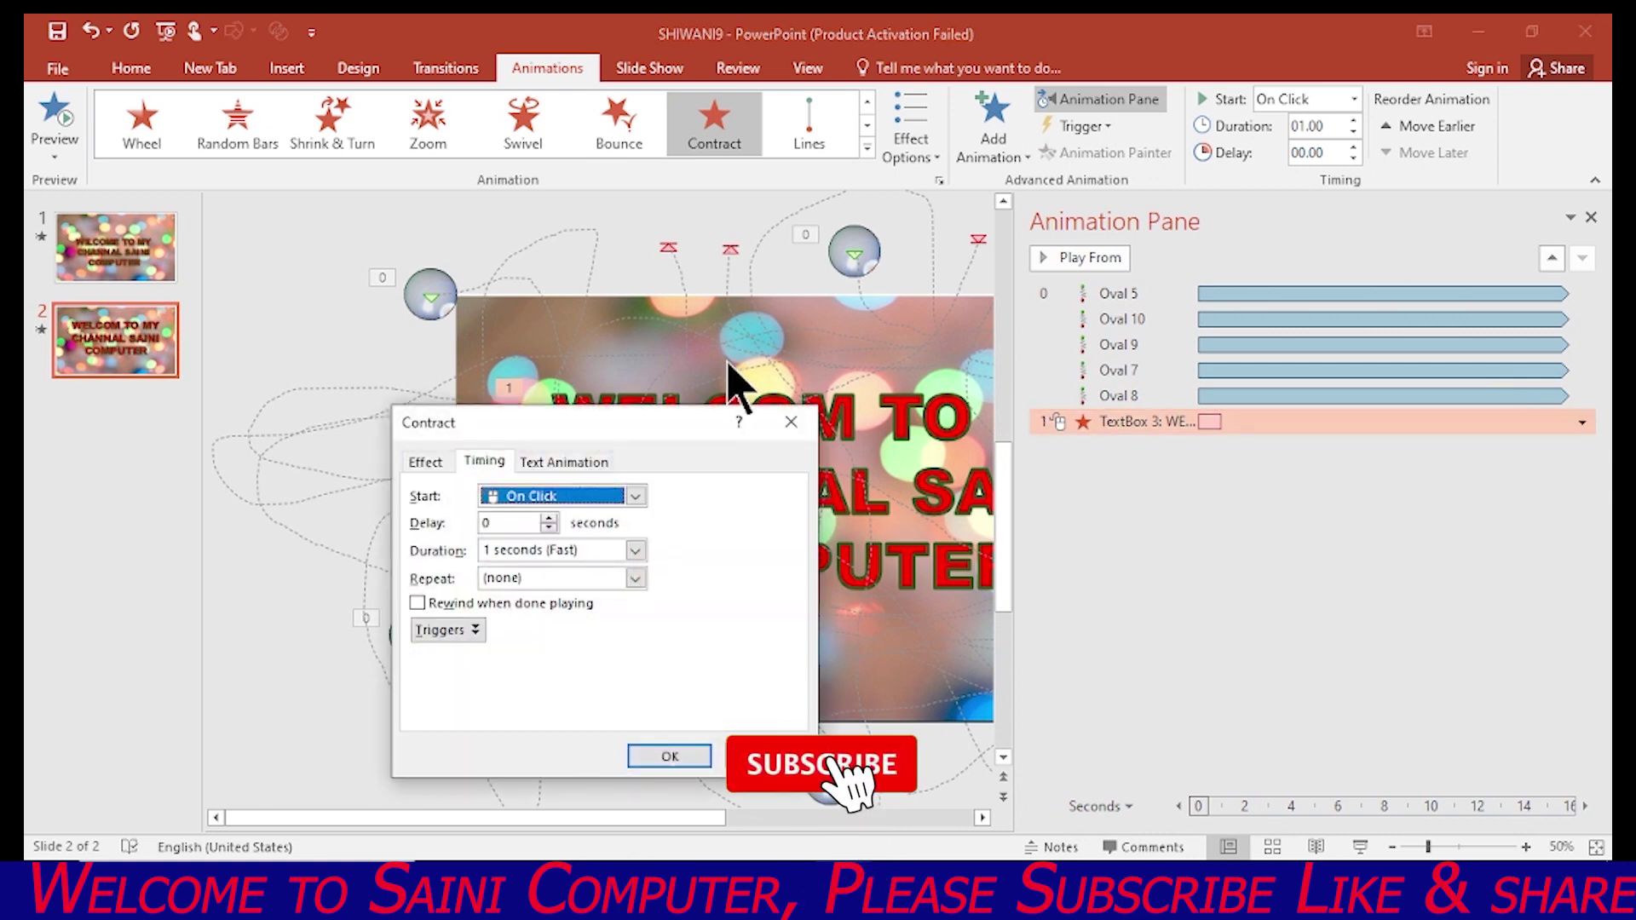
click(636, 496)
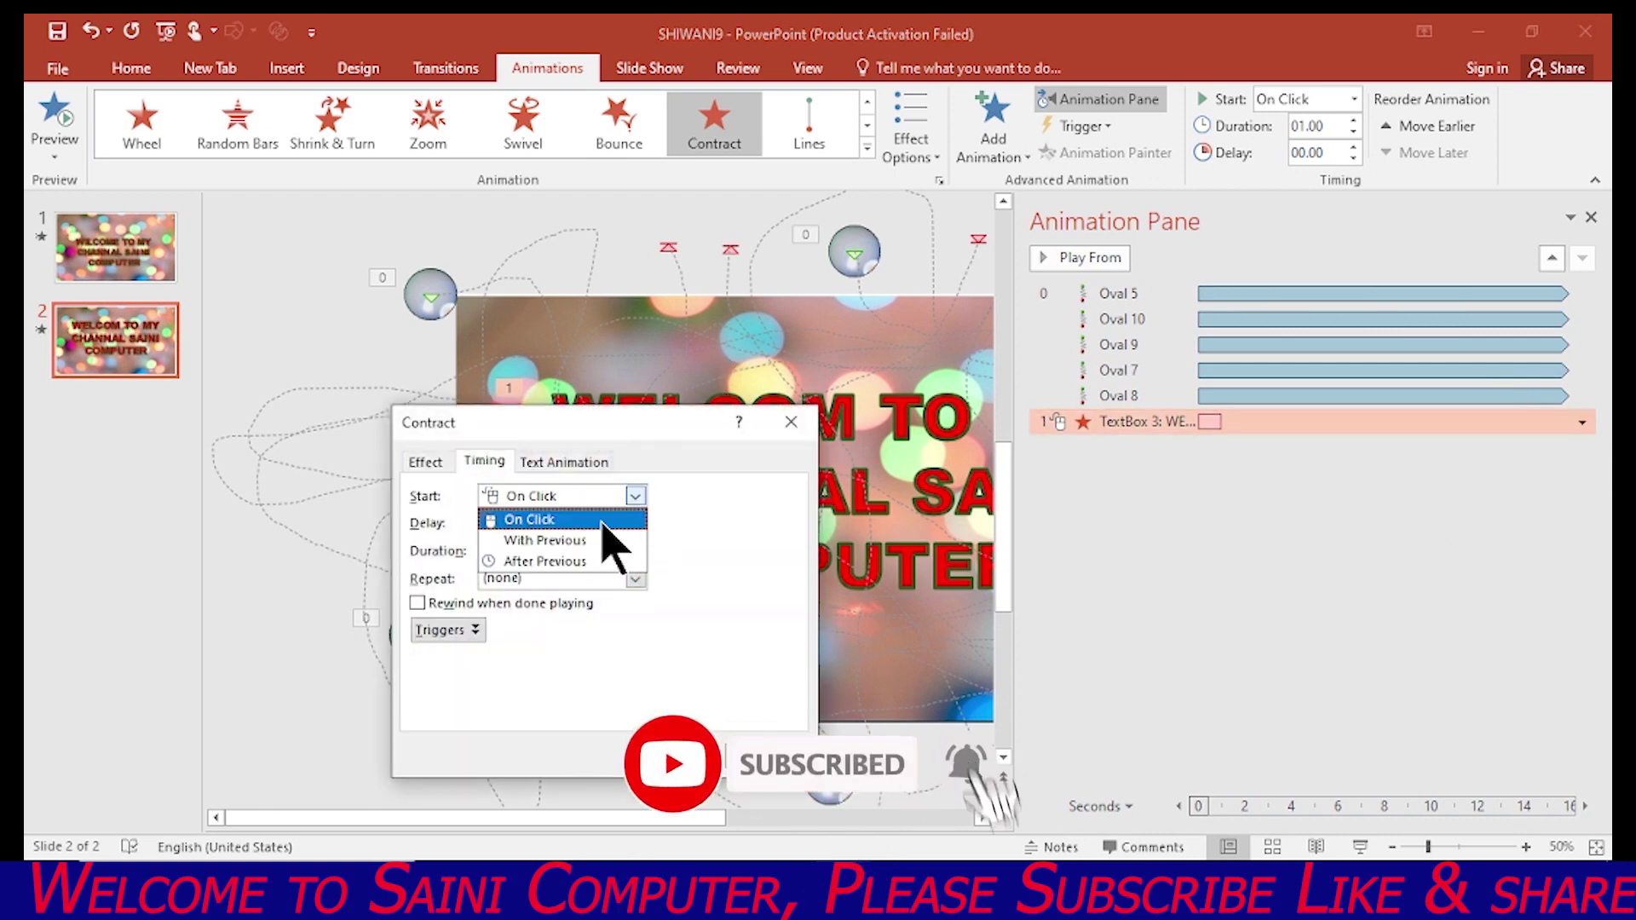
click(588, 552)
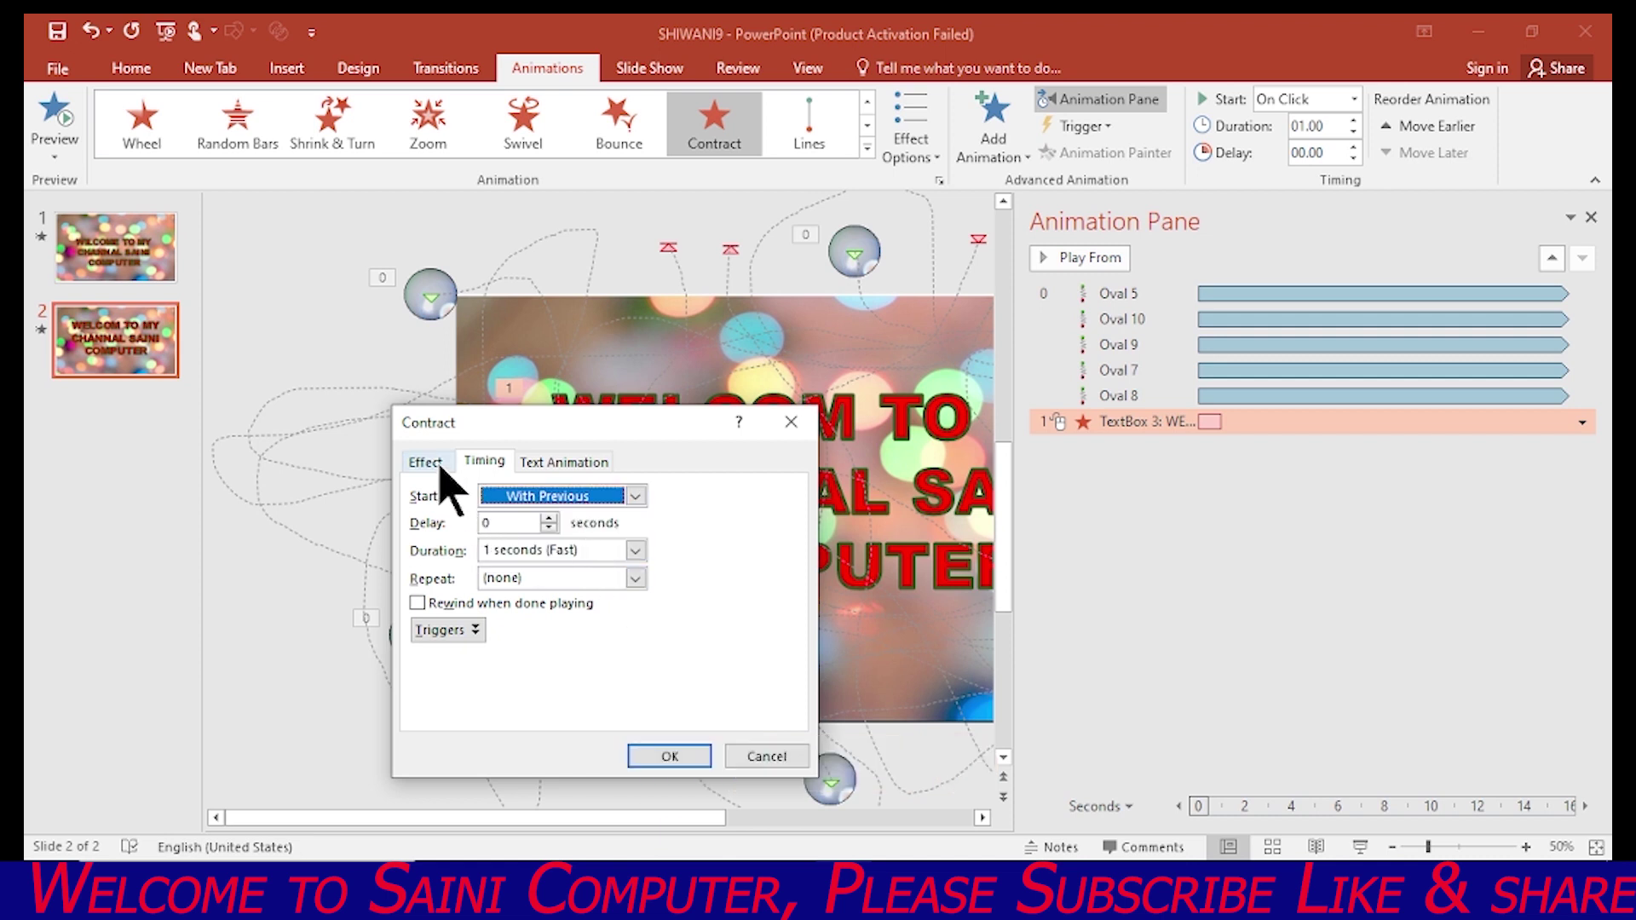
click(436, 462)
click(484, 462)
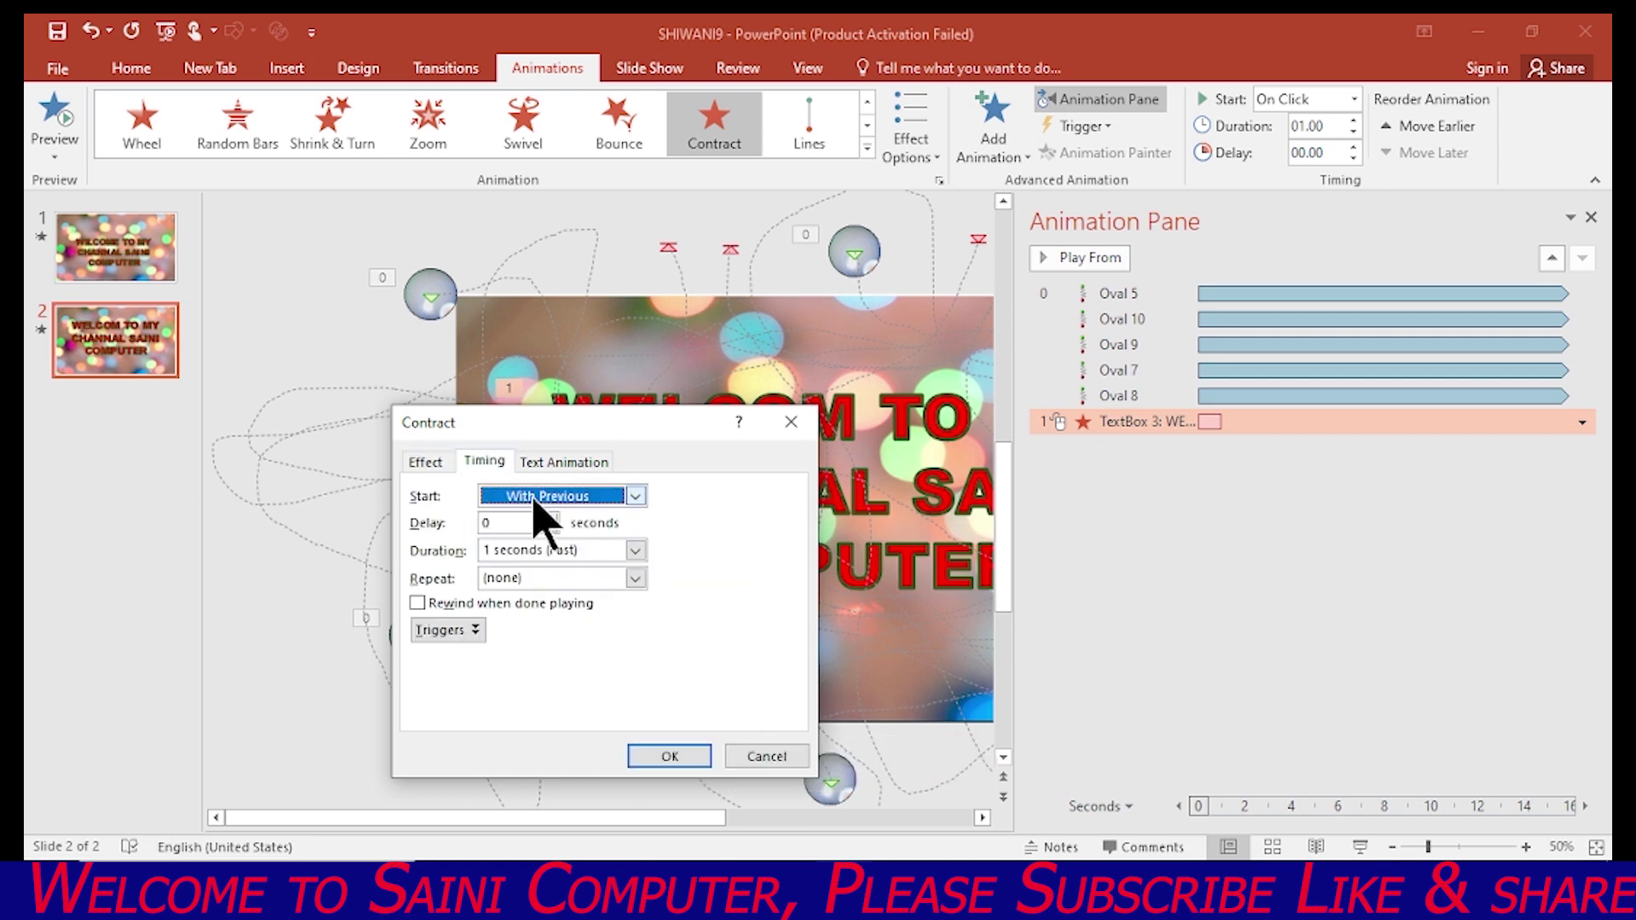
click(589, 553)
text(3)
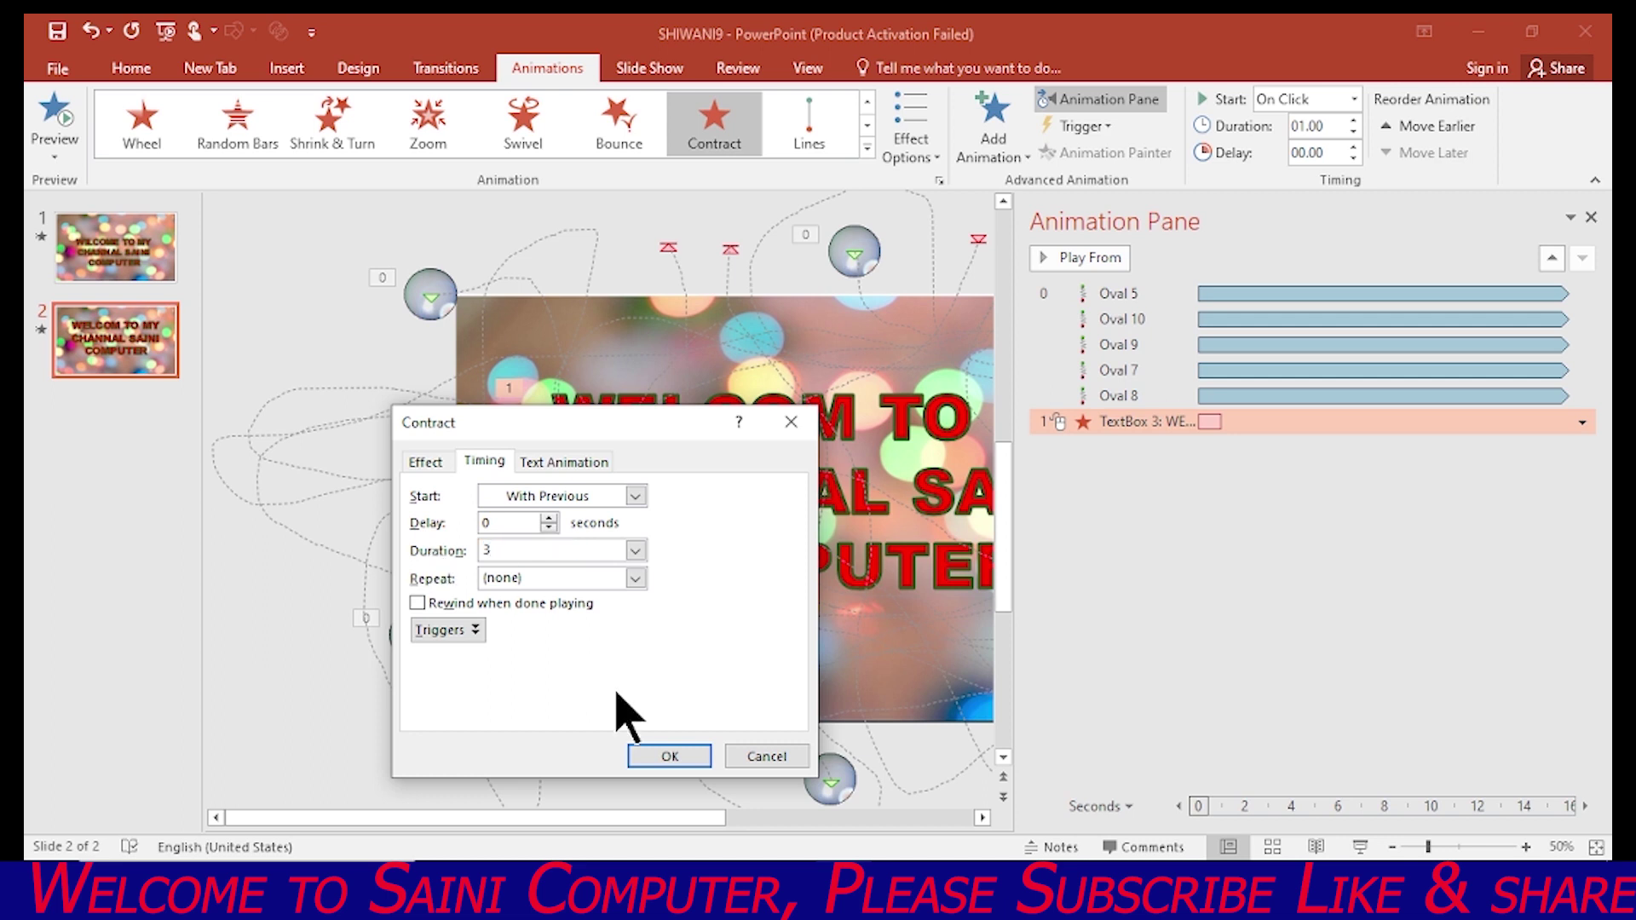
click(660, 756)
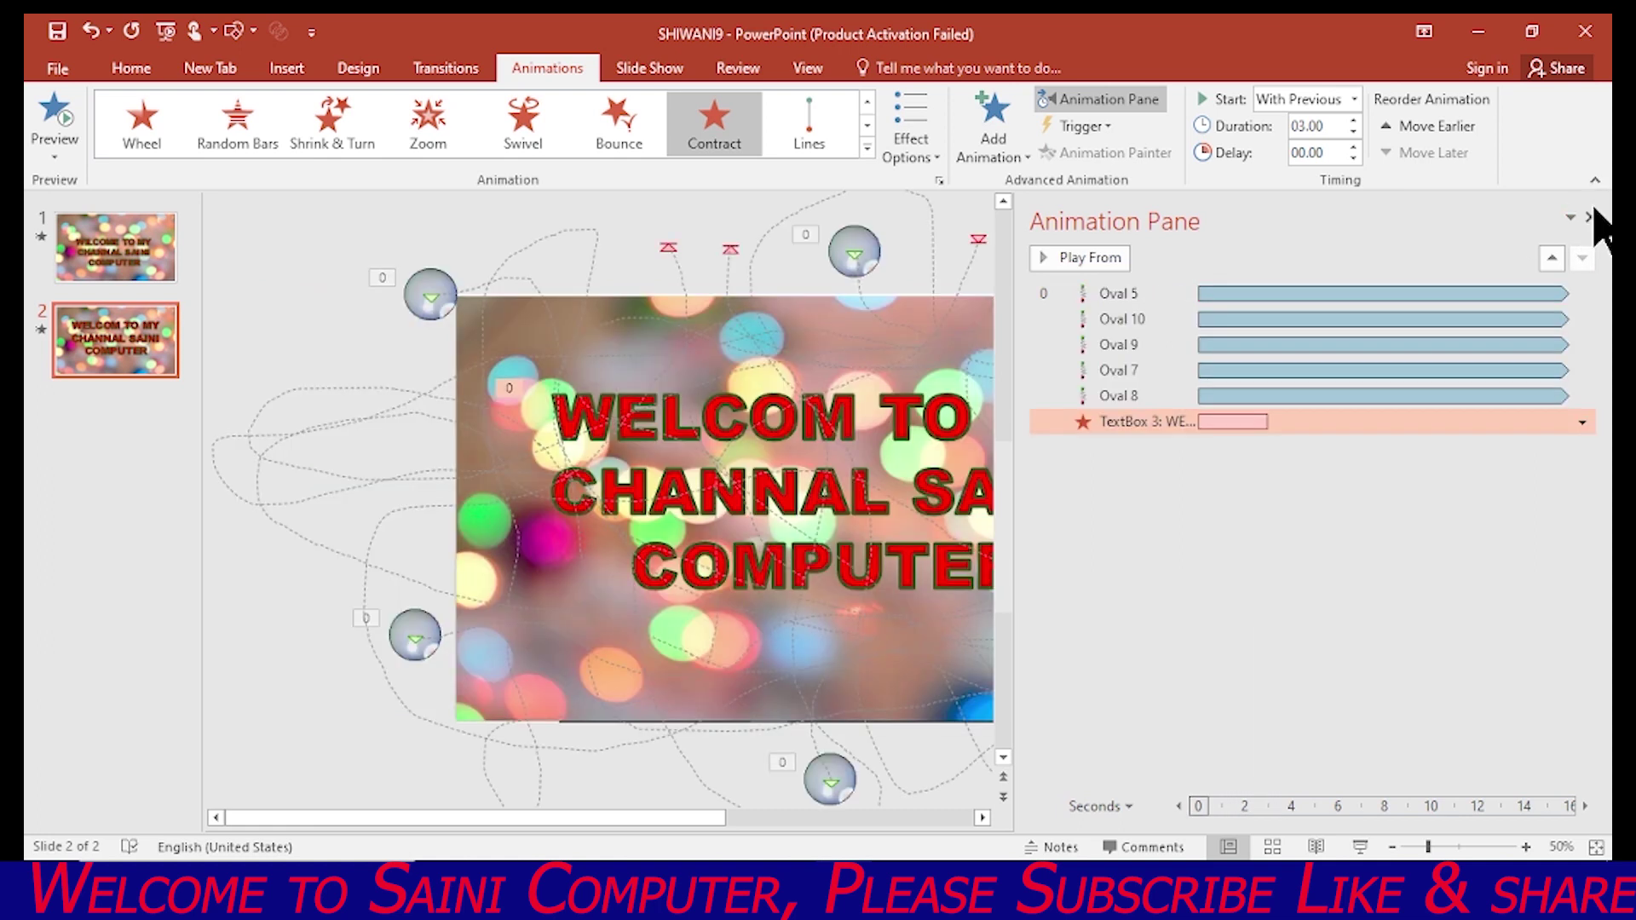
click(1591, 217)
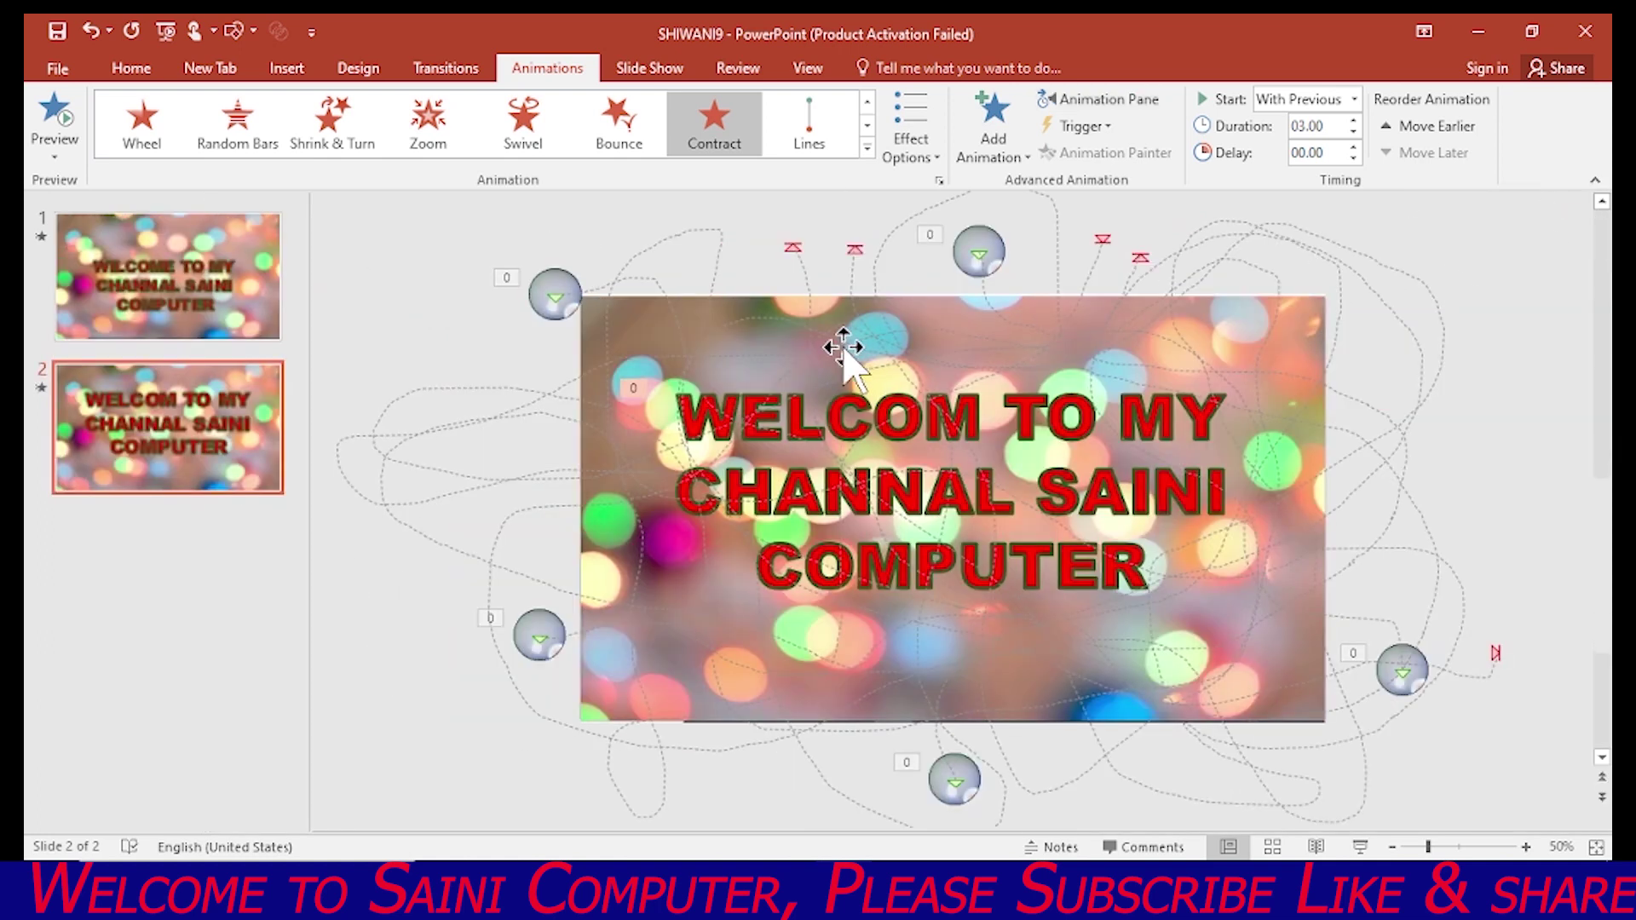
click(440, 70)
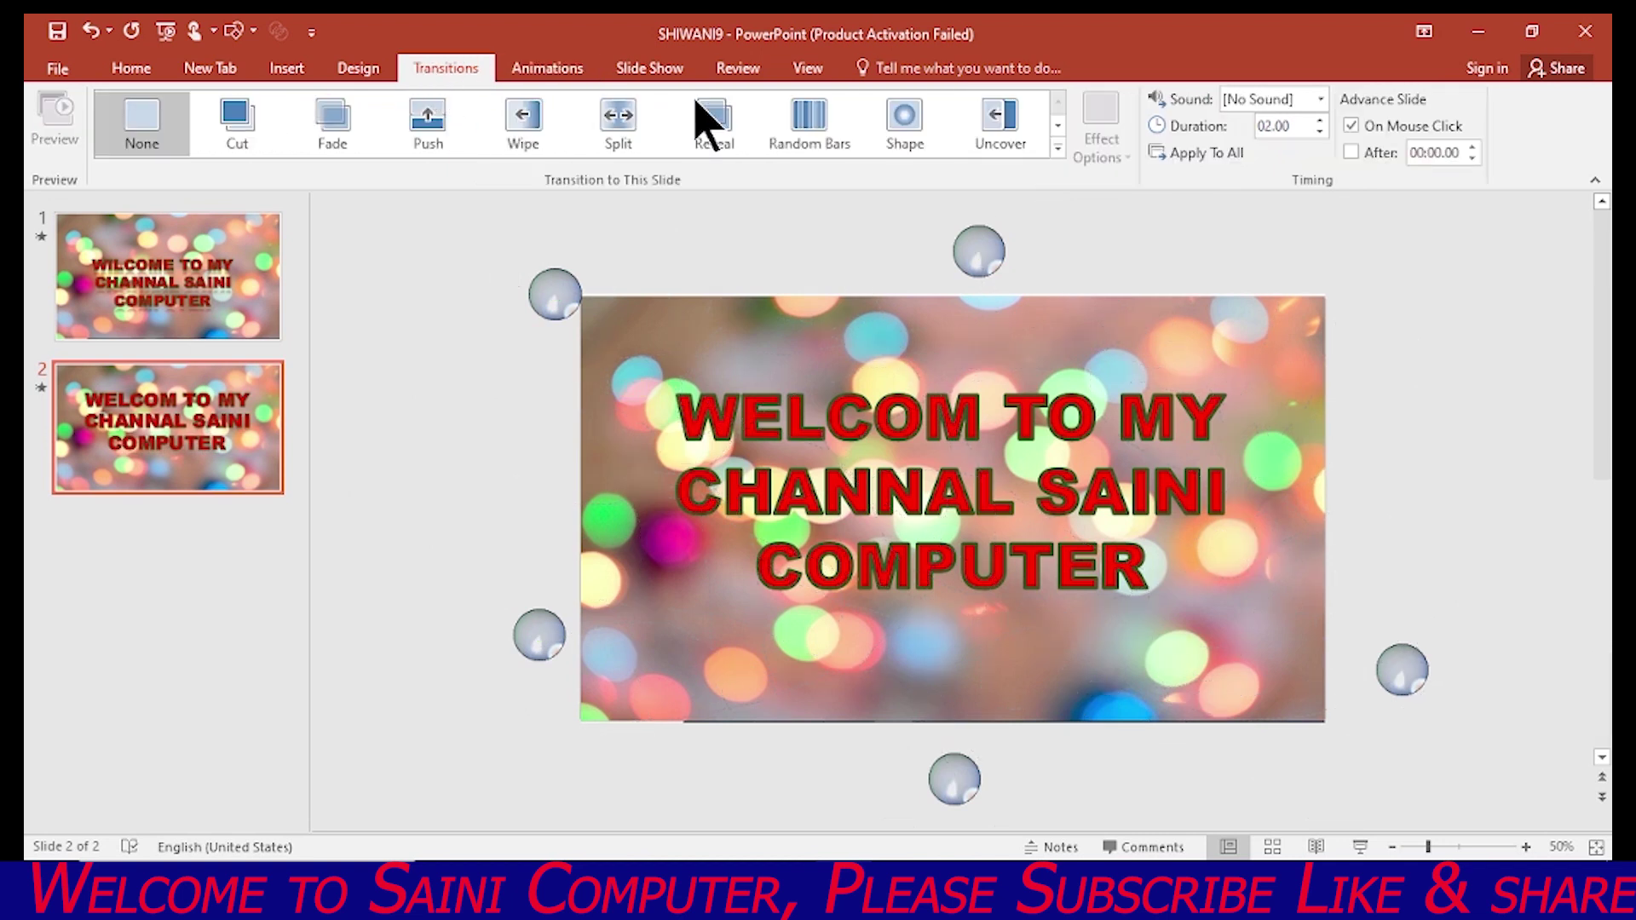
- Apply a 6-second Curtains transition to slide 2 and play the slide show
click(1058, 146)
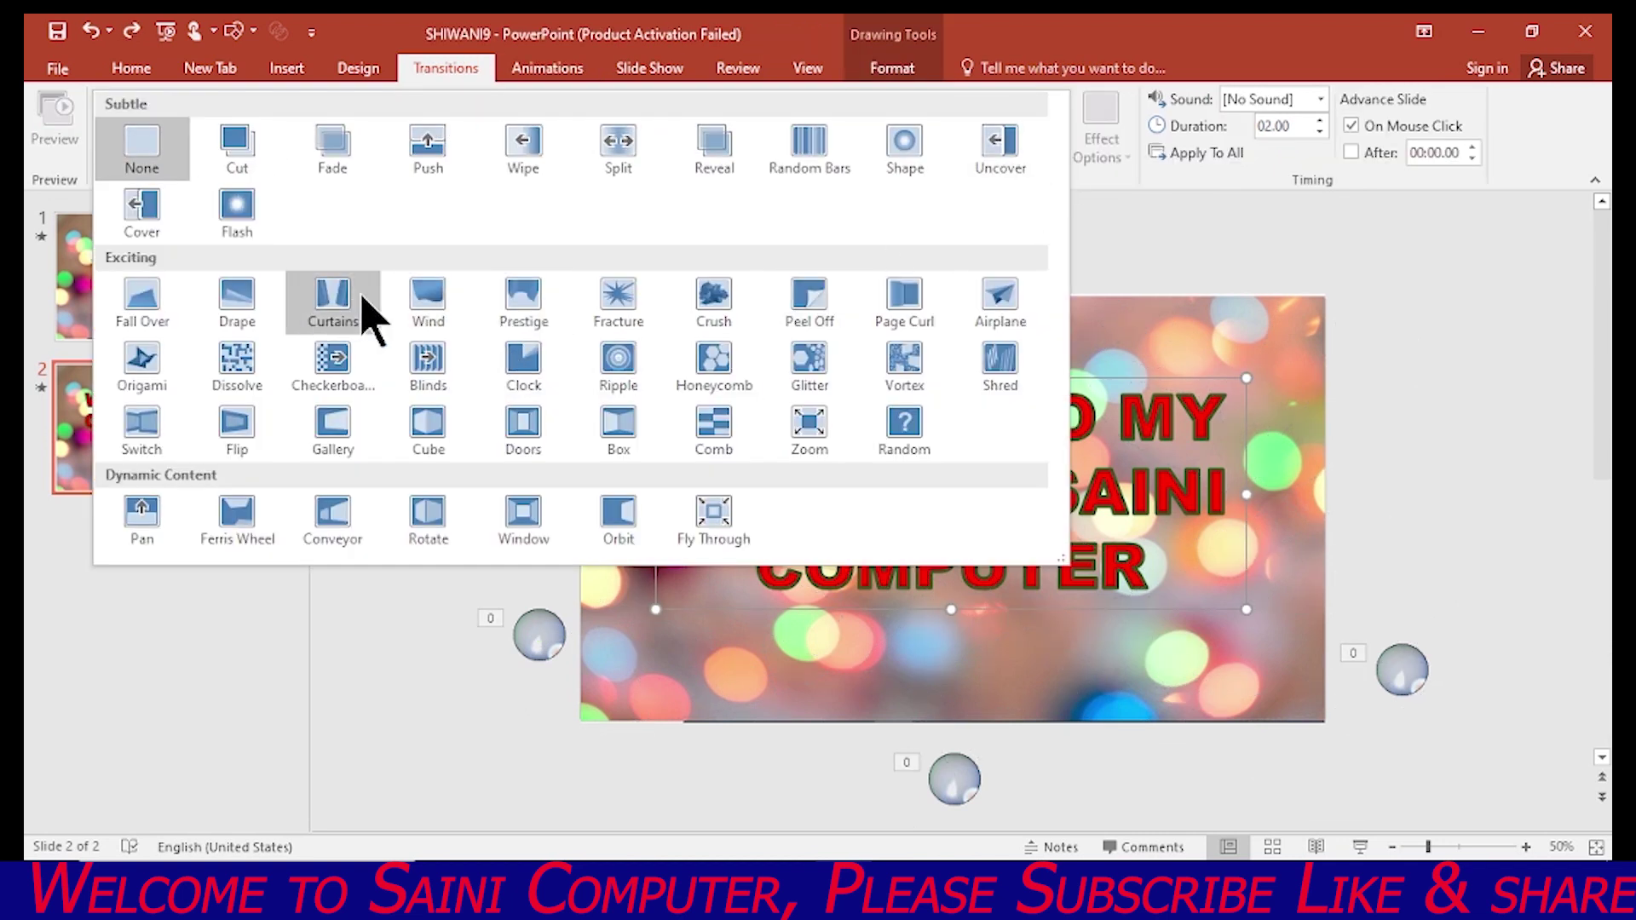
click(362, 299)
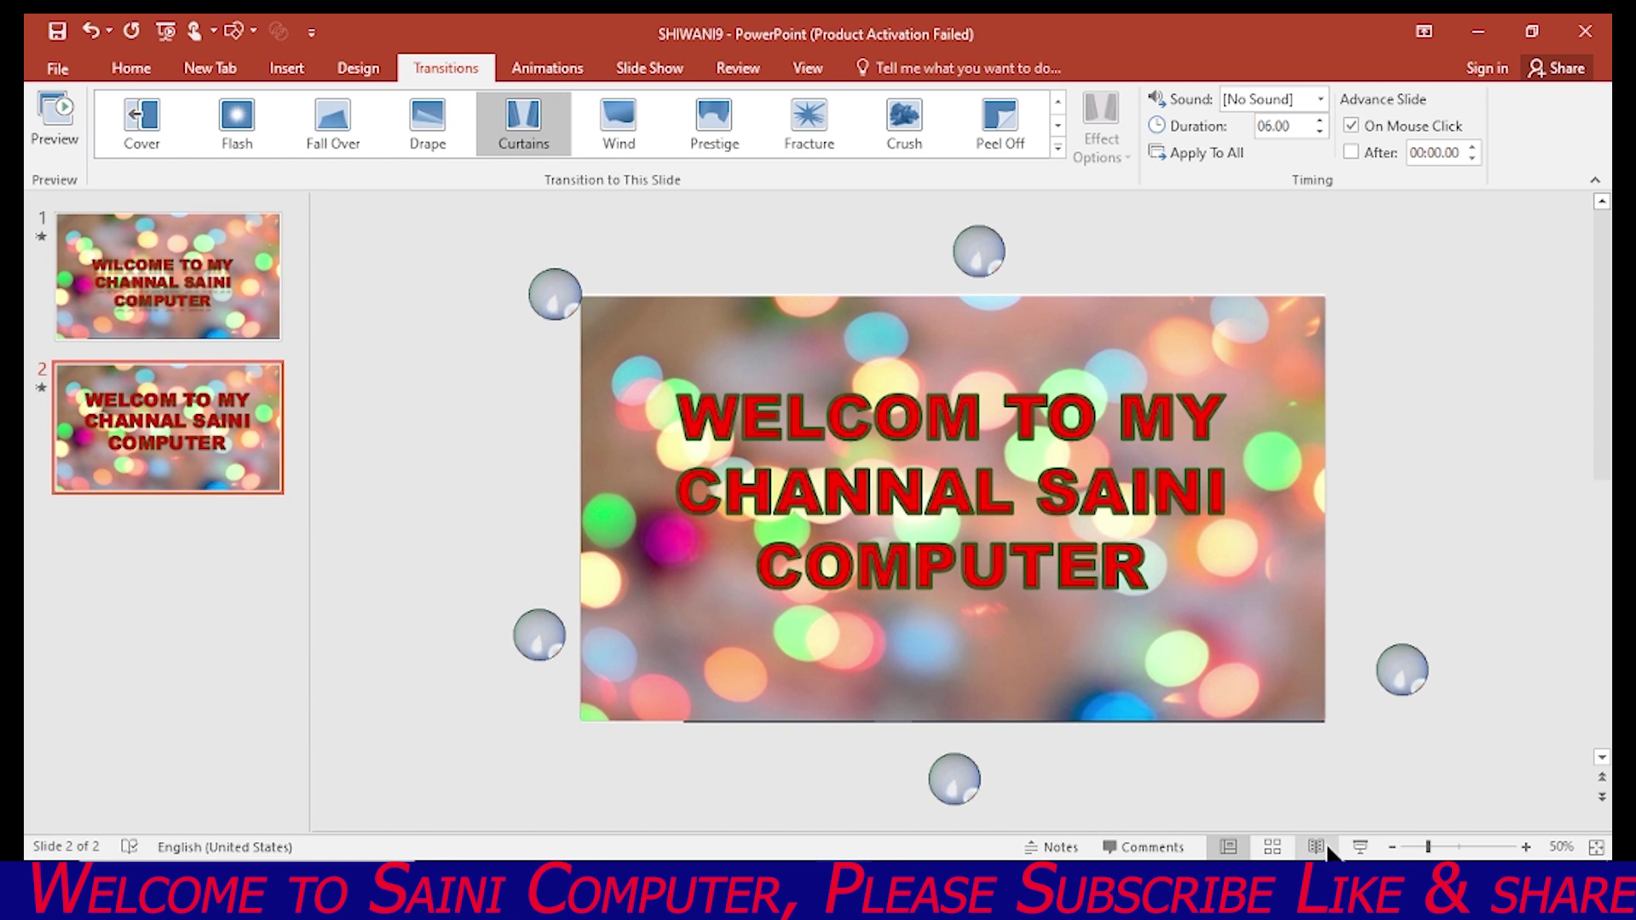
click(1361, 847)
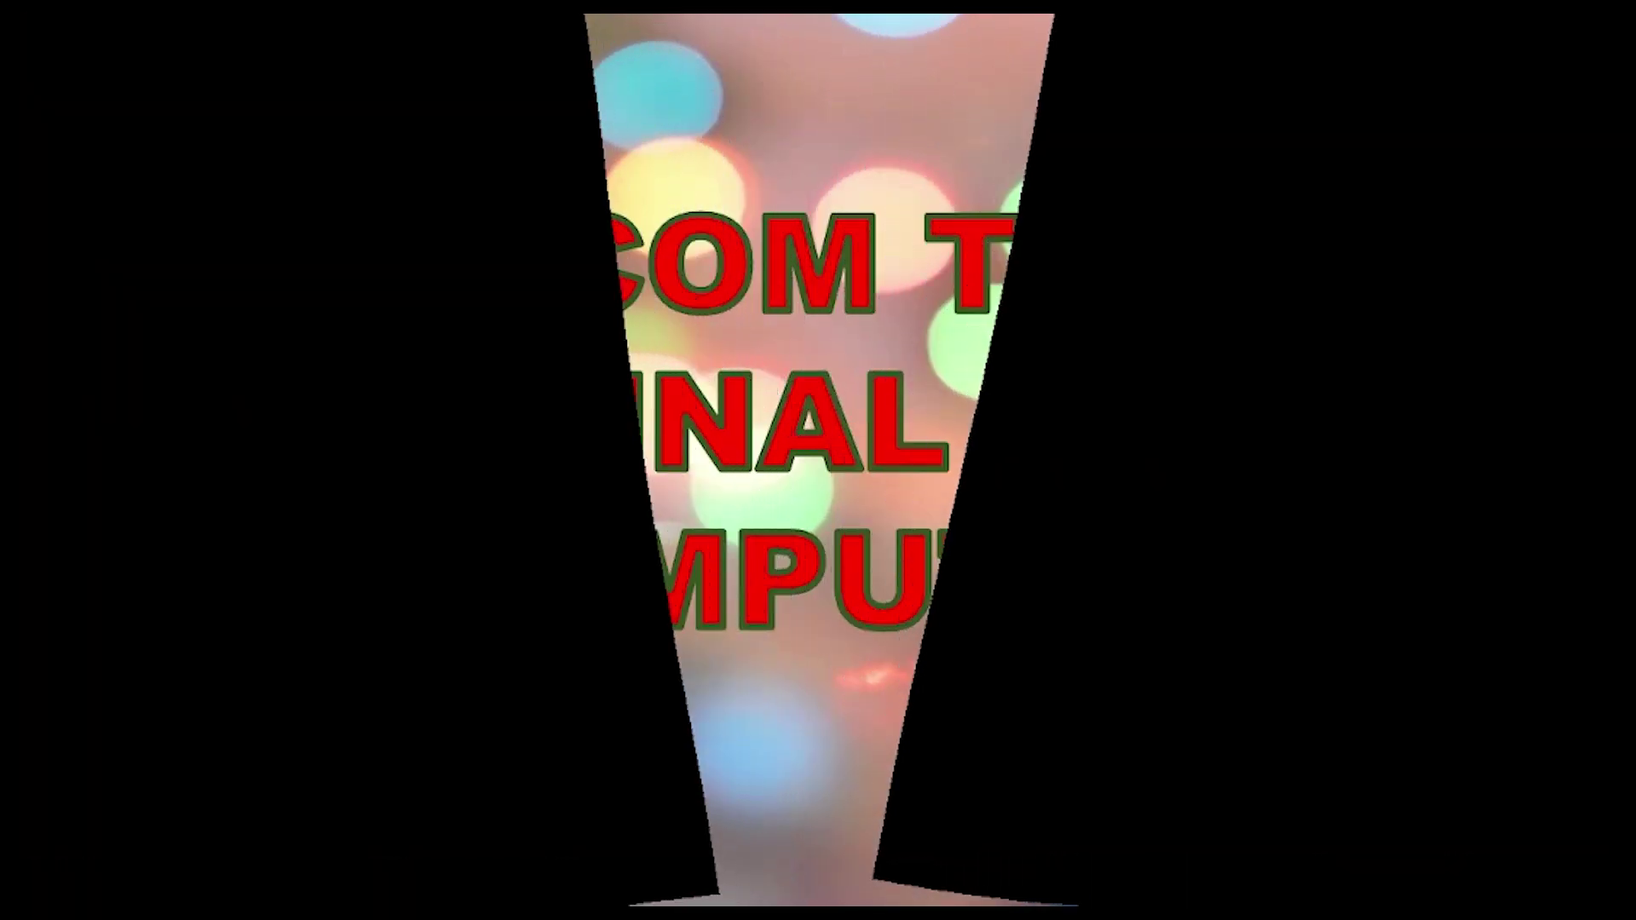